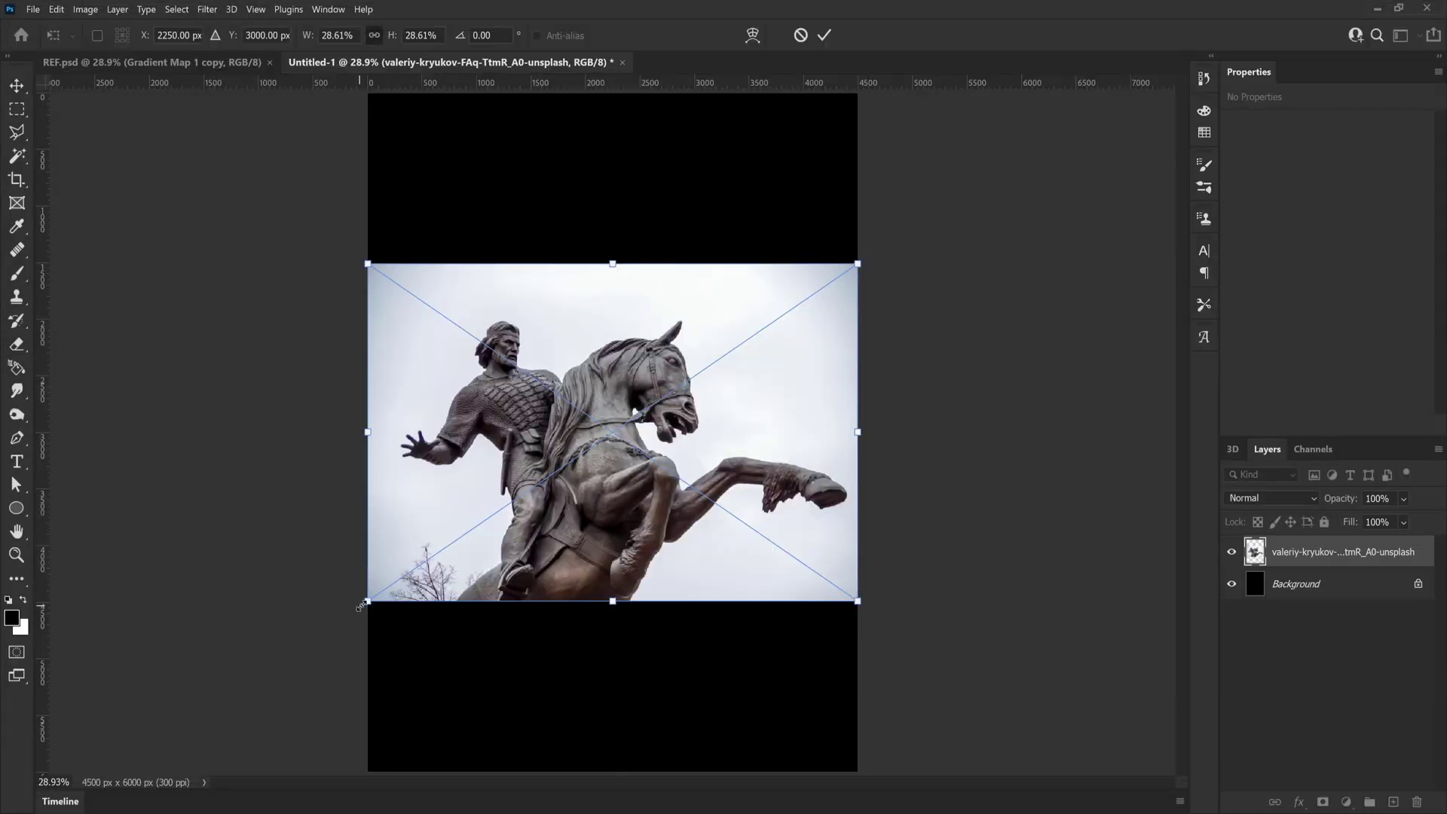
Enlarge the placed statue photo slightly to about 4673 × 3095 px and apply the transform
{"action": "left_click_drag", "start_coordinate": [360, 607], "coordinate": [350, 625]}
{"action": "key", "text": "Return"}
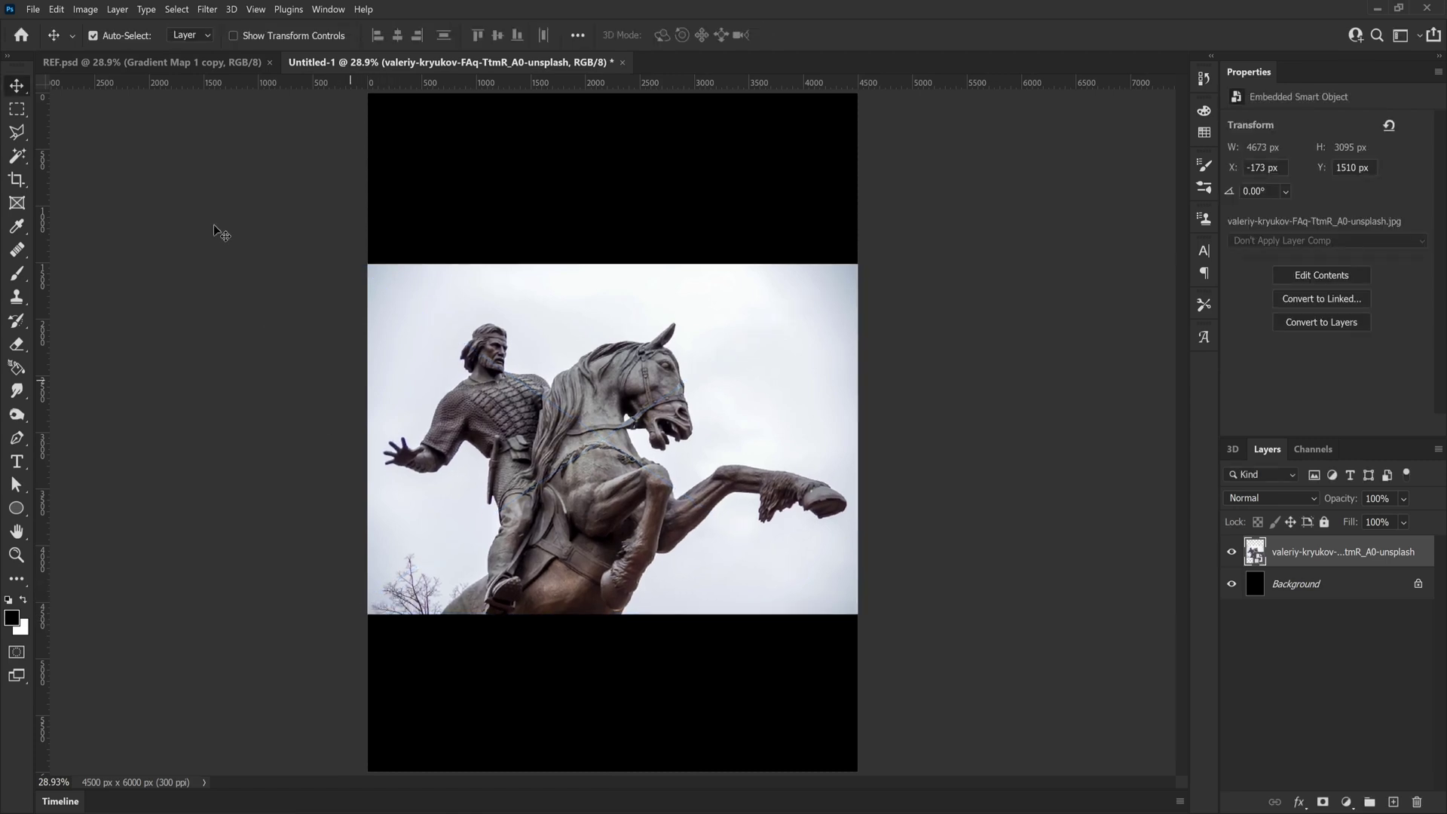
Rasterize the statue photo layer and remove its background
{"action": "right_click", "coordinate": [1319, 558]}
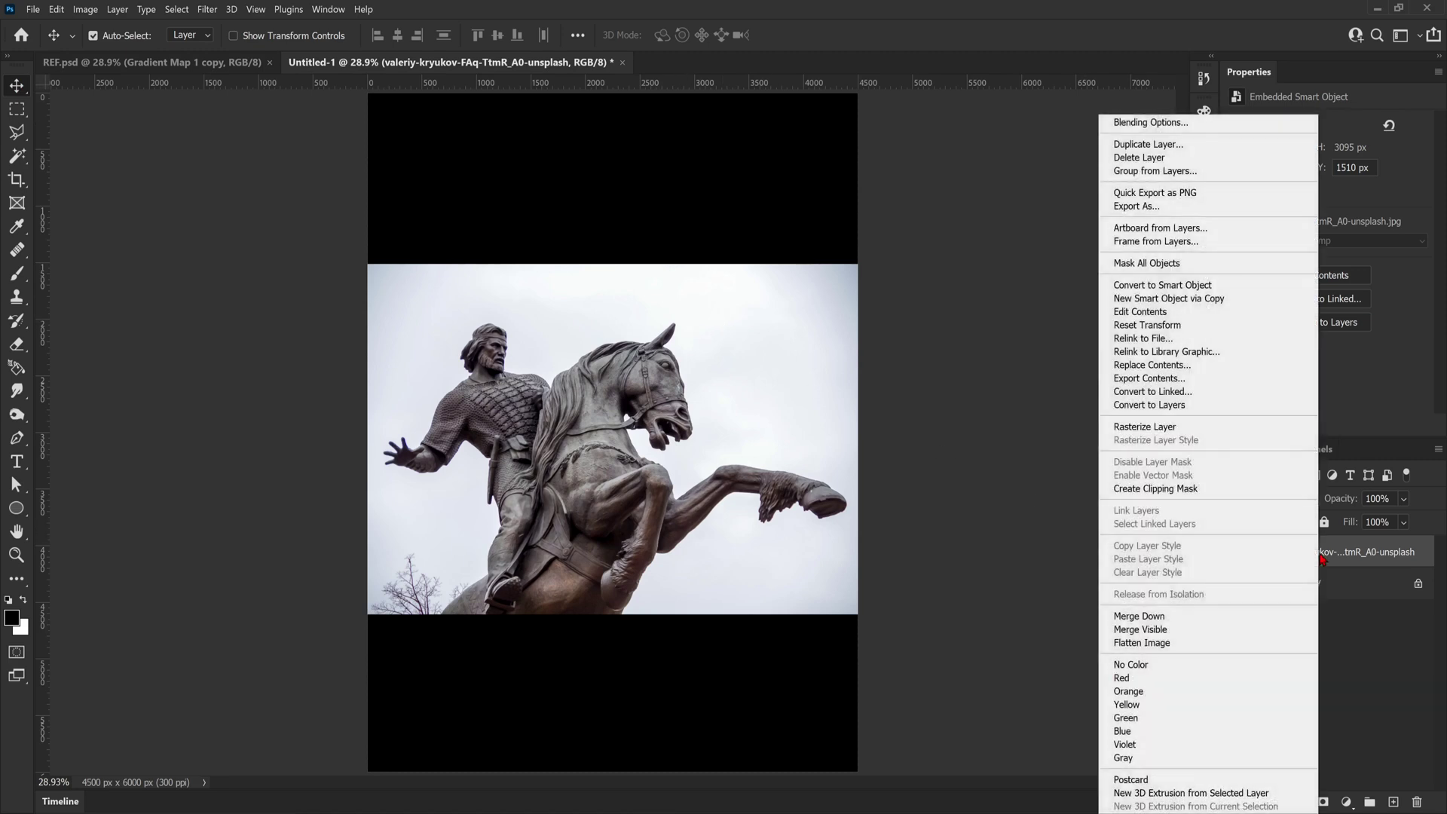
{"action": "left_click", "coordinate": [1155, 429]}
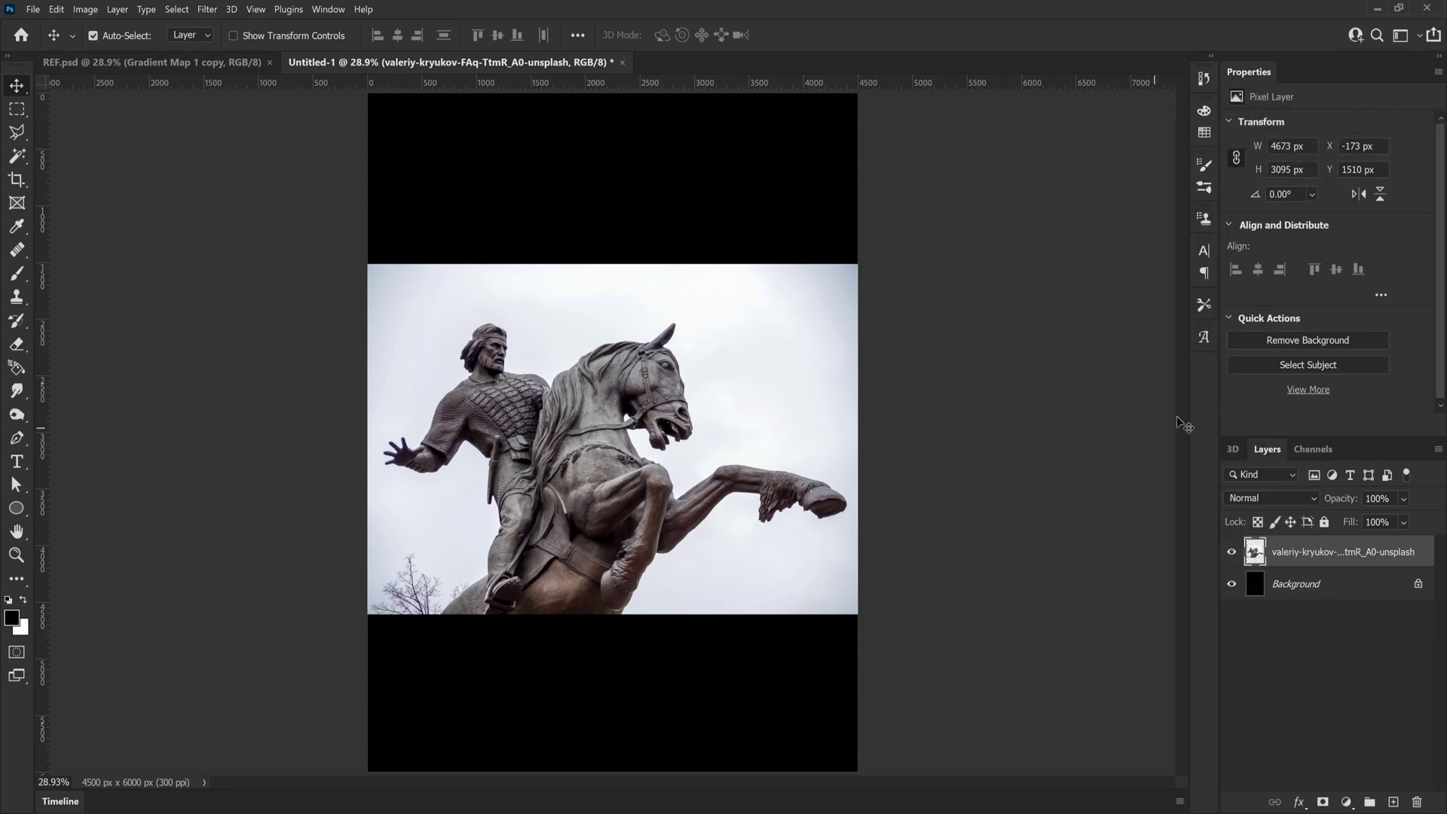
{"action": "left_click", "coordinate": [1291, 340]}
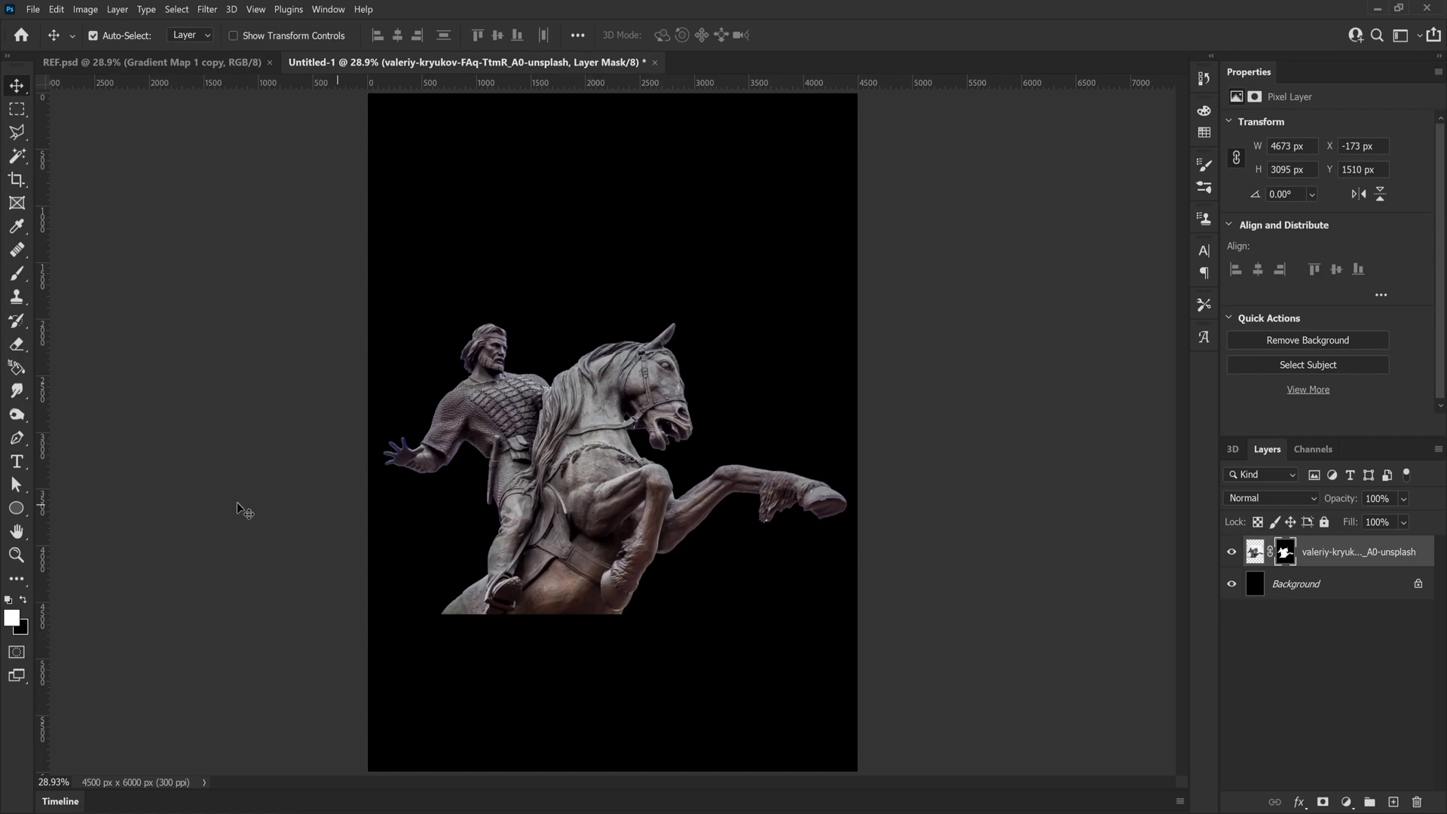
Paint out the leftover white background spots around the horse's mouth and bridle on the layer mask with a black 3 px brush
{"action": "key", "text": "z"}
{"action": "left_click_drag", "start_coordinate": [659, 430], "coordinate": [1002, 429]}
{"action": "key", "text": "b"}
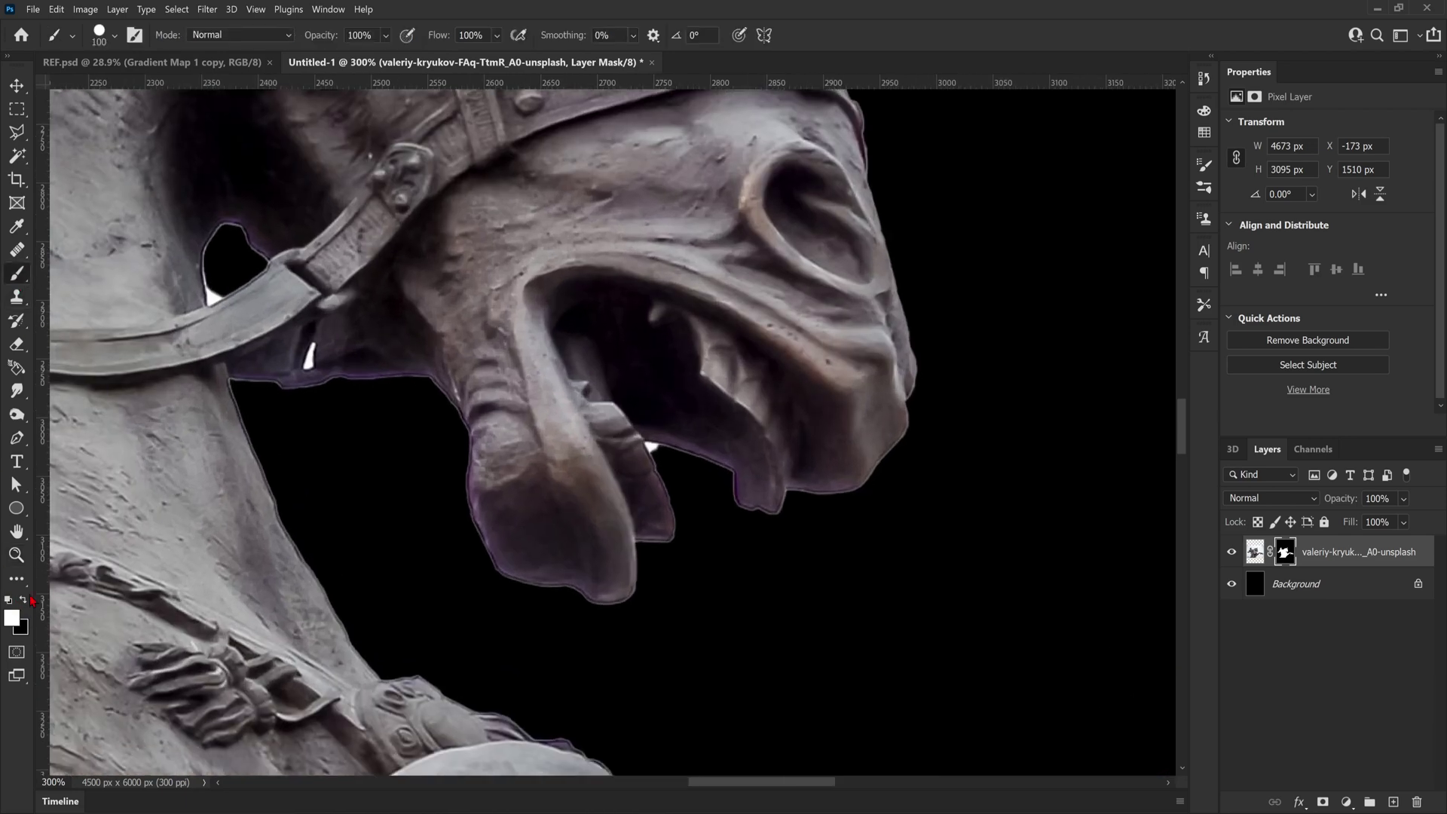
{"action": "left_click", "coordinate": [24, 599]}
{"action": "left_click", "coordinate": [115, 36]}
{"action": "left_click_drag", "start_coordinate": [121, 83], "coordinate": [103, 84]}
{"action": "key", "text": "Return"}
{"action": "key", "text": "bracketleft"}
{"action": "key", "text": "bracketleft"}
{"action": "key", "text": "bracketleft"}
{"action": "key", "text": "bracketleft"}
{"action": "key", "text": "bracketleft"}
{"action": "scroll", "coordinate": [514, 483], "scroll_direction": "up", "scroll_amount": 2}
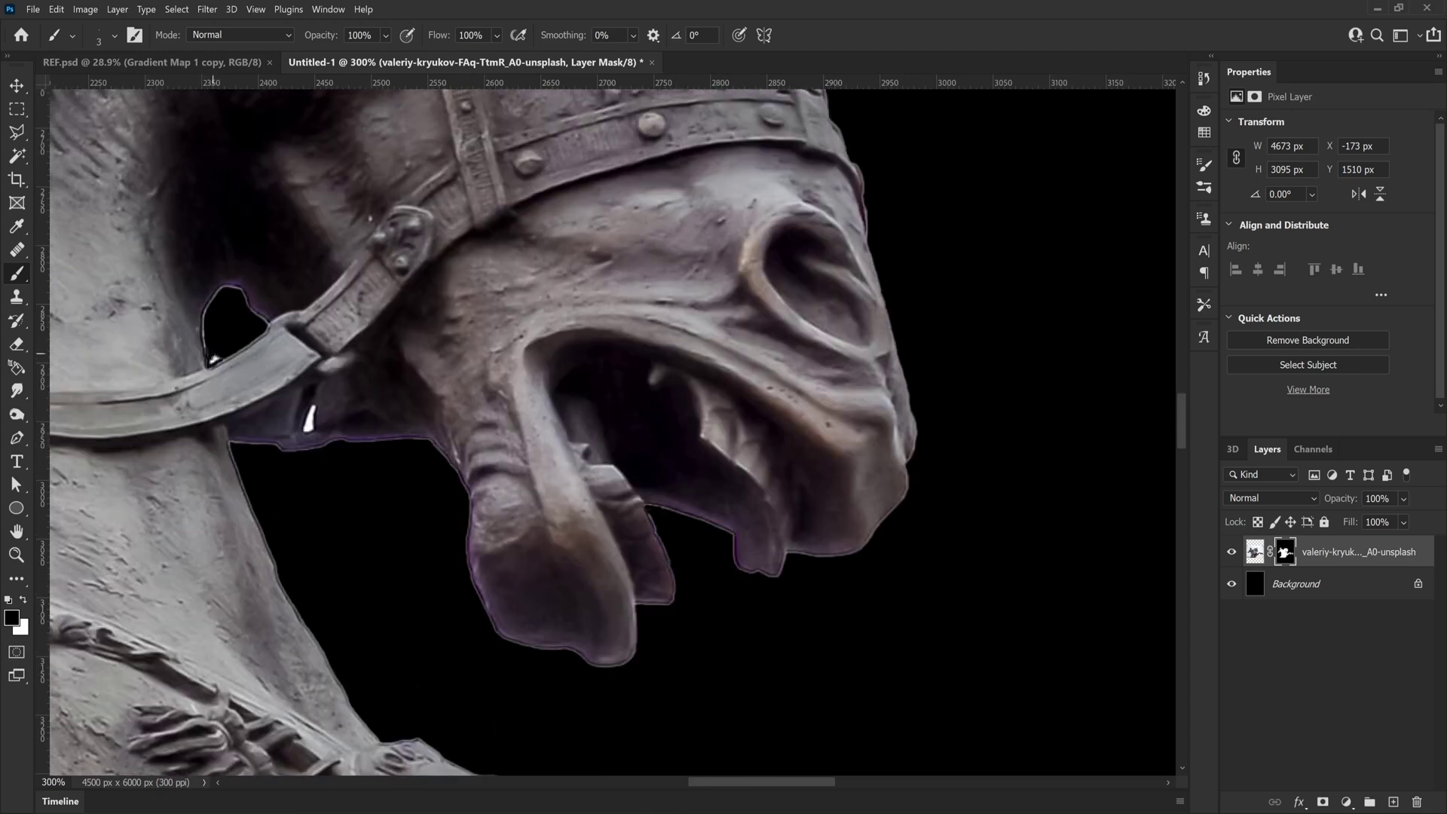
{"action": "scroll", "coordinate": [267, 496], "scroll_direction": "up", "scroll_amount": 1}
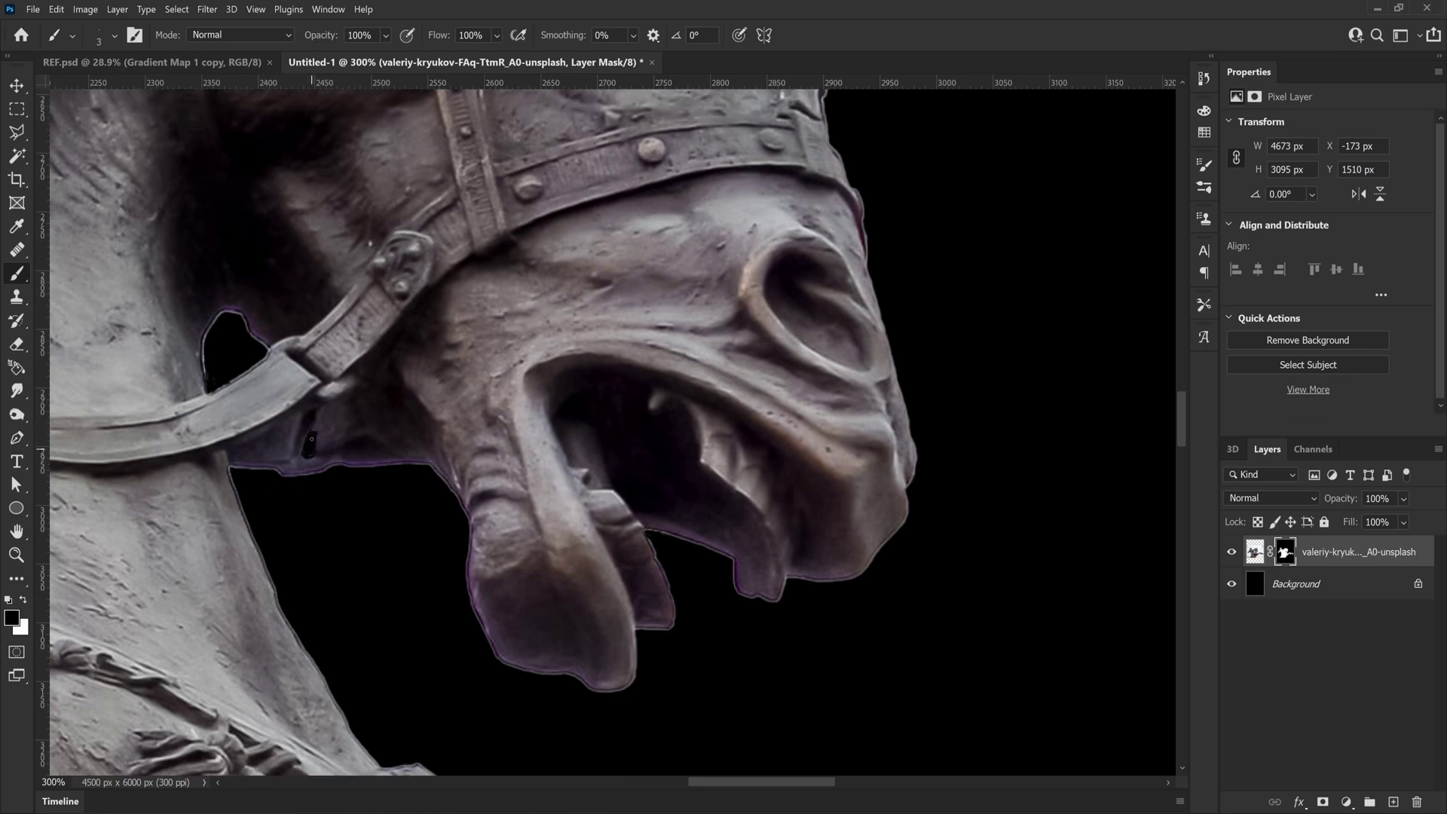
{"action": "scroll", "coordinate": [316, 455], "scroll_direction": "up", "scroll_amount": 1}
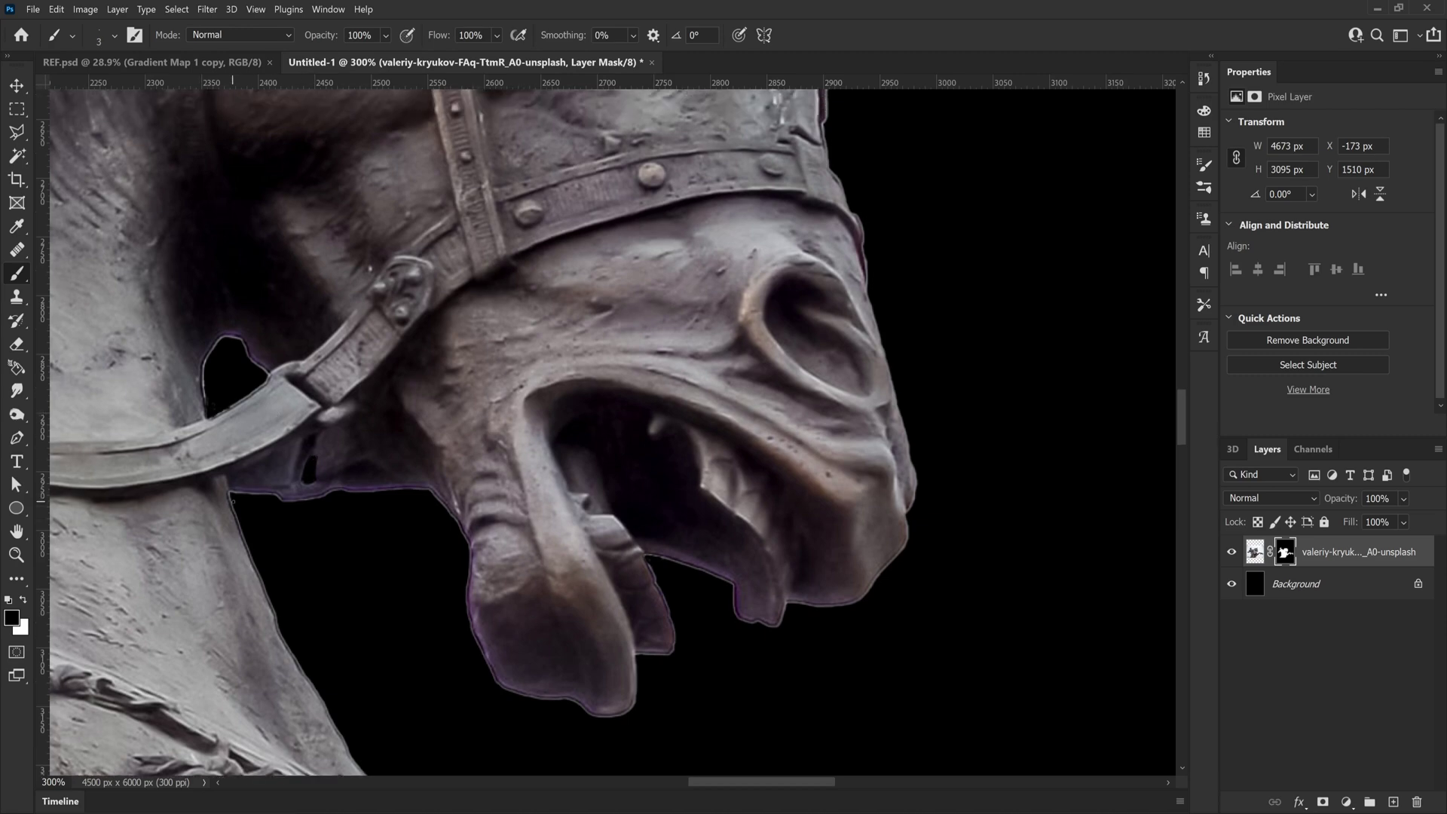
Restore the nicked edge of the rider's scabbard on the layer mask with a white 10 px brush
{"action": "key", "text": "x"}
{"action": "key", "text": "x"}
{"action": "scroll", "coordinate": [661, 728], "scroll_direction": "up", "scroll_amount": 15}
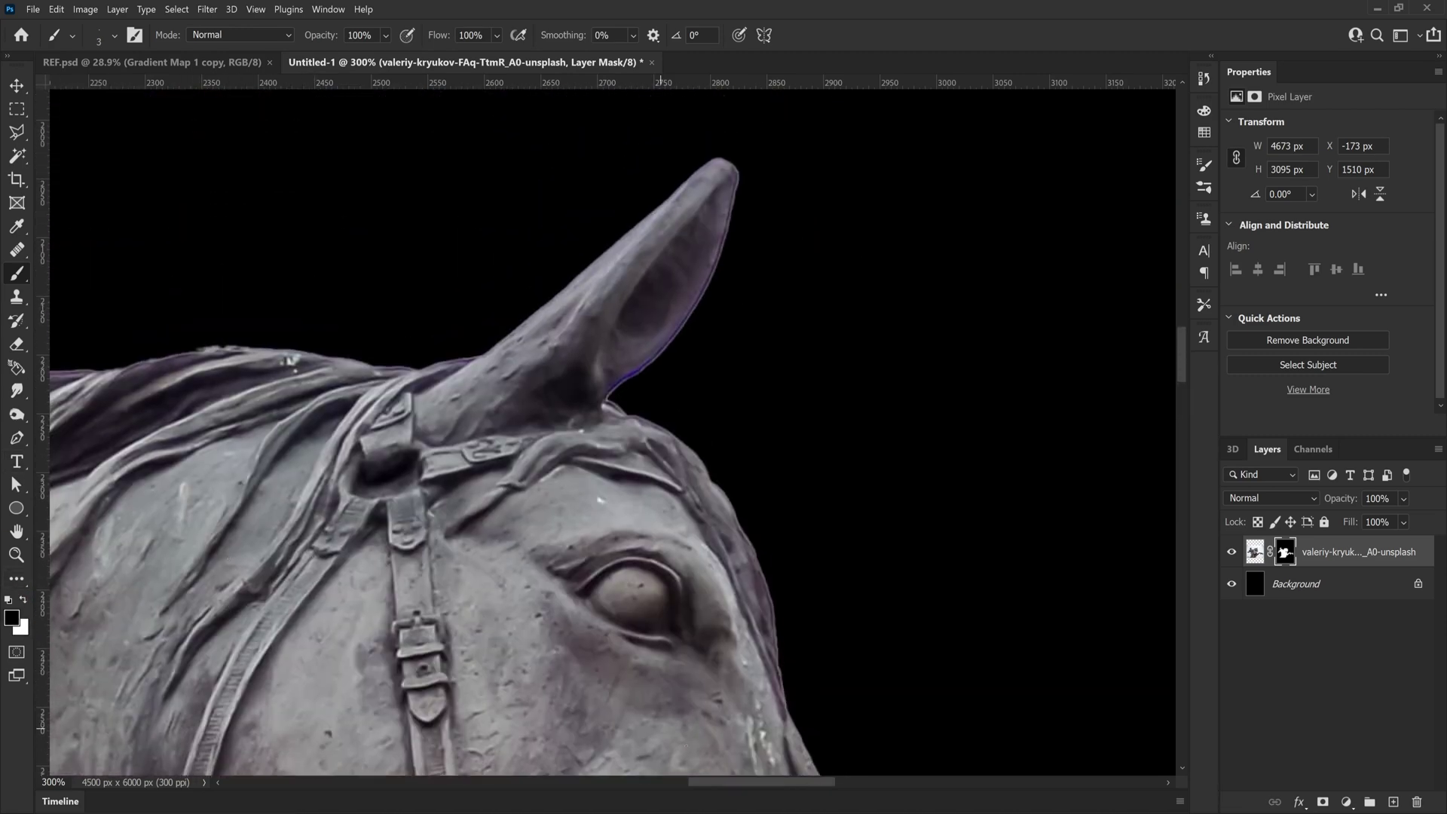
{"action": "left_click_drag", "start_coordinate": [768, 782], "coordinate": [504, 787]}
{"action": "left_click_drag", "start_coordinate": [1180, 361], "coordinate": [1171, 458]}
{"action": "scroll", "coordinate": [1174, 463], "scroll_direction": "down", "scroll_amount": 8}
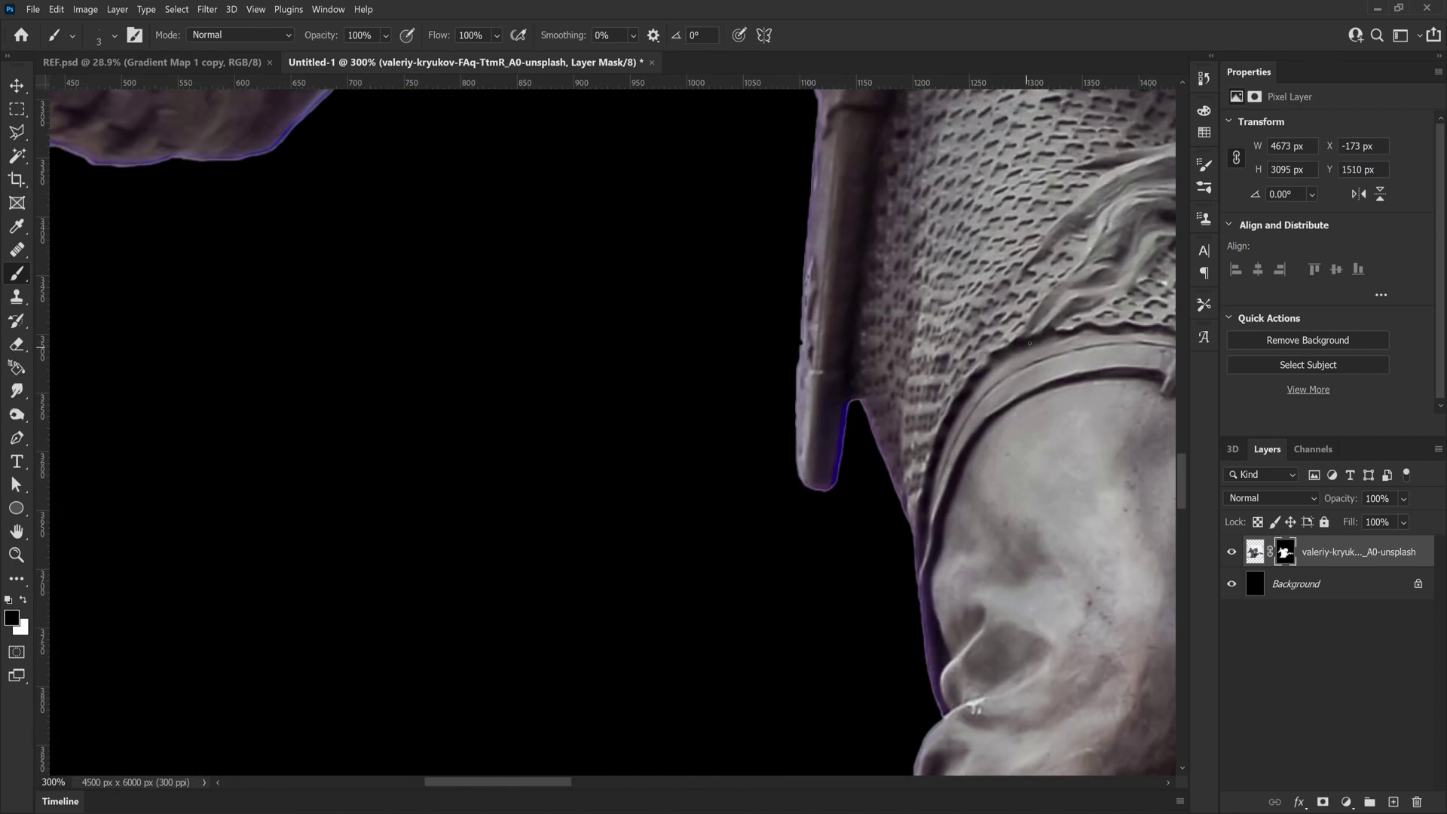
{"action": "scroll", "coordinate": [1182, 479], "scroll_direction": "up", "scroll_amount": 5}
{"action": "scroll", "coordinate": [771, 349], "scroll_direction": "down", "scroll_amount": 6}
{"action": "key", "text": "x"}
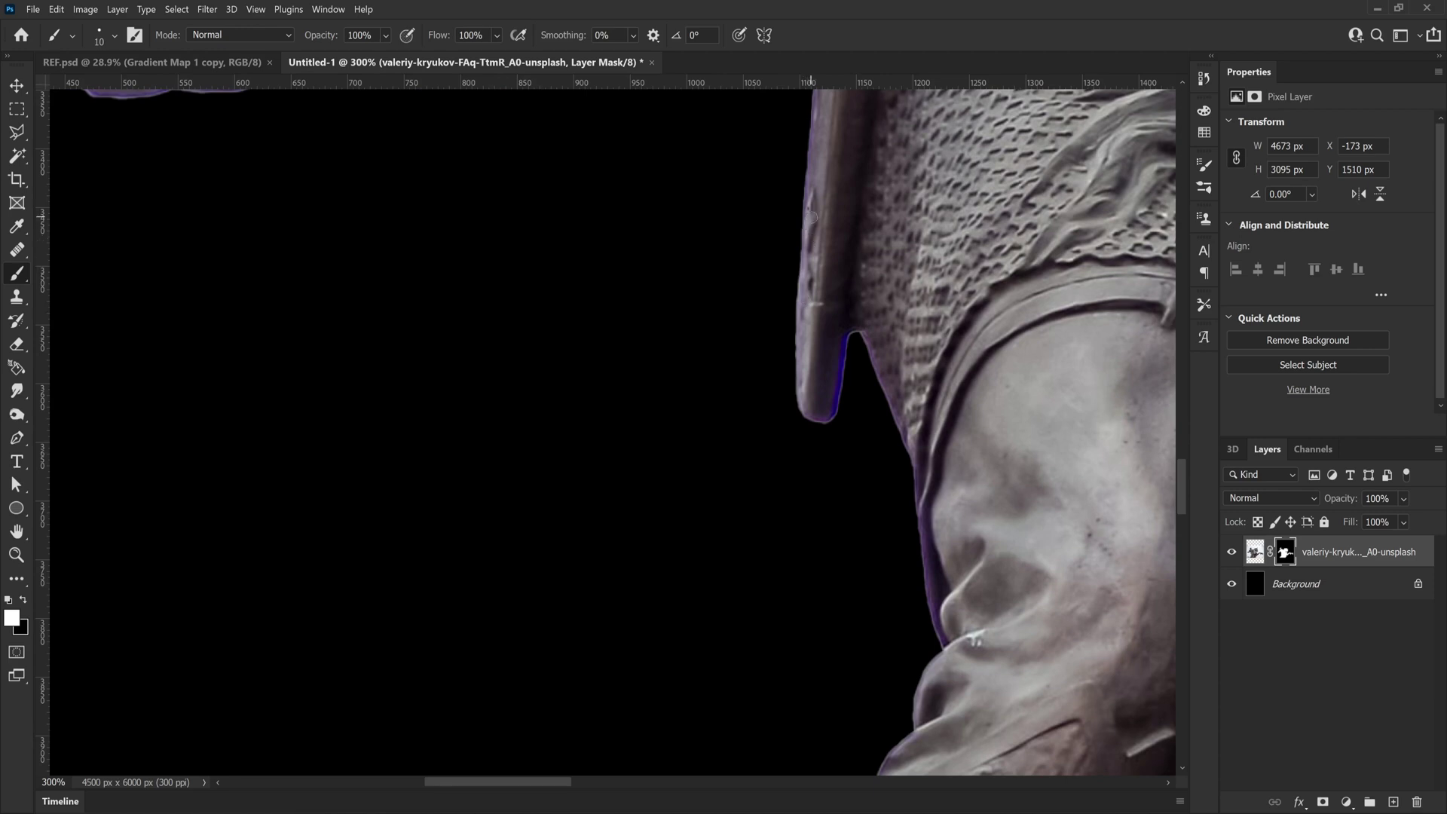
Clean up the layer mask around the horse's raised front hoof with a smaller black brush
{"action": "key", "text": "z"}
{"action": "key", "text": "ctrl+0"}
{"action": "mouse_move", "coordinate": [787, 505]}
{"action": "left_mouse_down"}
{"action": "mouse_move", "coordinate": [762, 533]}
{"action": "mouse_move", "coordinate": [760, 569]}
{"action": "mouse_move", "coordinate": [810, 547]}
{"action": "mouse_move", "coordinate": [806, 511]}
{"action": "mouse_move", "coordinate": [771, 556]}
{"action": "mouse_move", "coordinate": [809, 510]}
{"action": "left_mouse_up"}
{"action": "key", "text": "b"}
{"action": "key", "text": "x"}
{"action": "key", "text": "bracketleft"}
{"action": "key", "text": "bracketleft"}
{"action": "key", "text": "bracketleft"}
{"action": "key", "text": "z"}
{"action": "right_click", "coordinate": [112, 552]}
{"action": "left_click", "coordinate": [139, 557]}
{"action": "key", "text": "v"}
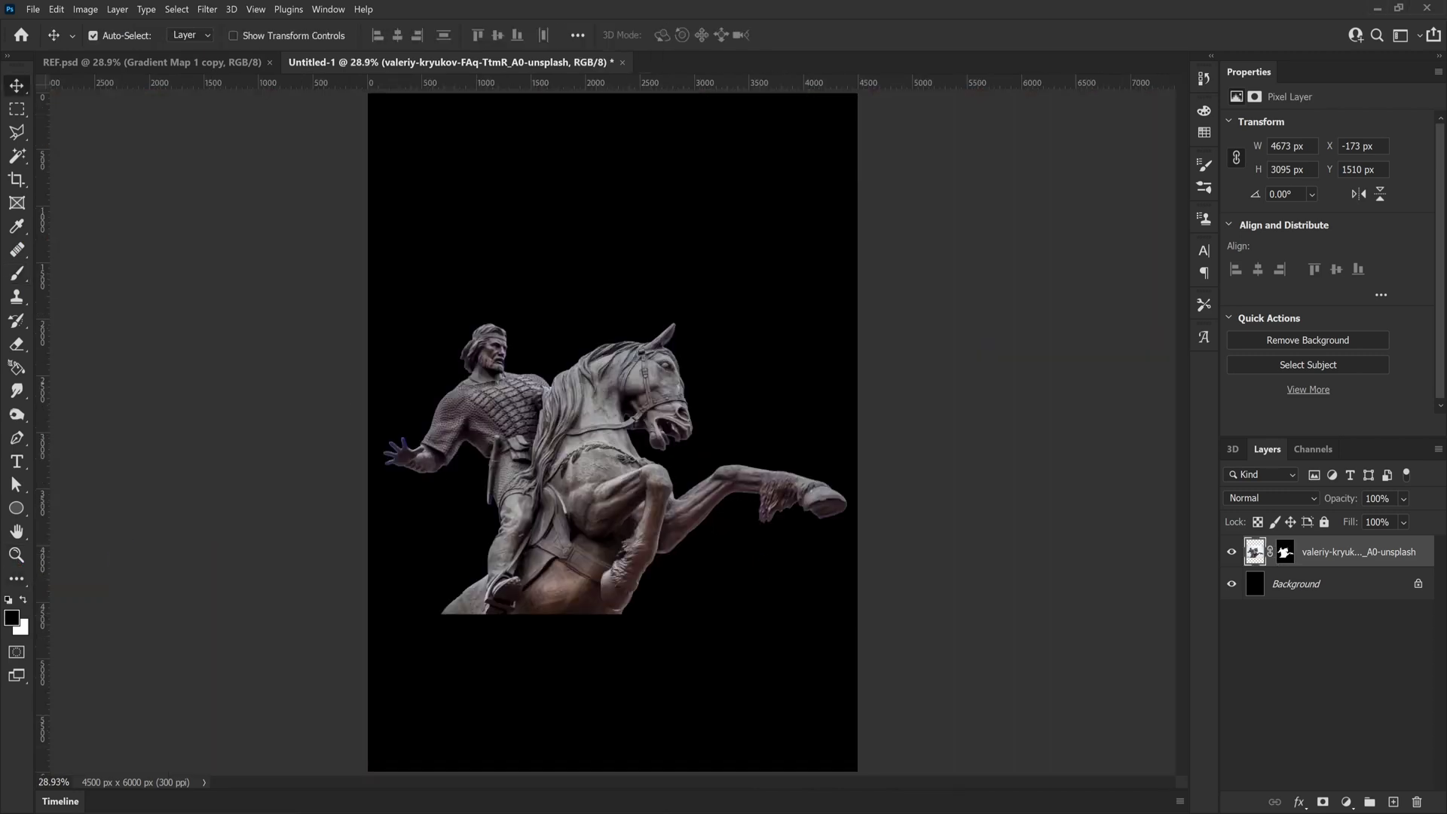
Duplicate the masked statue layer and convert the copy to a smart object
{"action": "left_click_drag", "start_coordinate": [1335, 559], "coordinate": [1394, 805]}
{"action": "right_click", "coordinate": [1312, 559]}
{"action": "left_click", "coordinate": [1176, 370]}
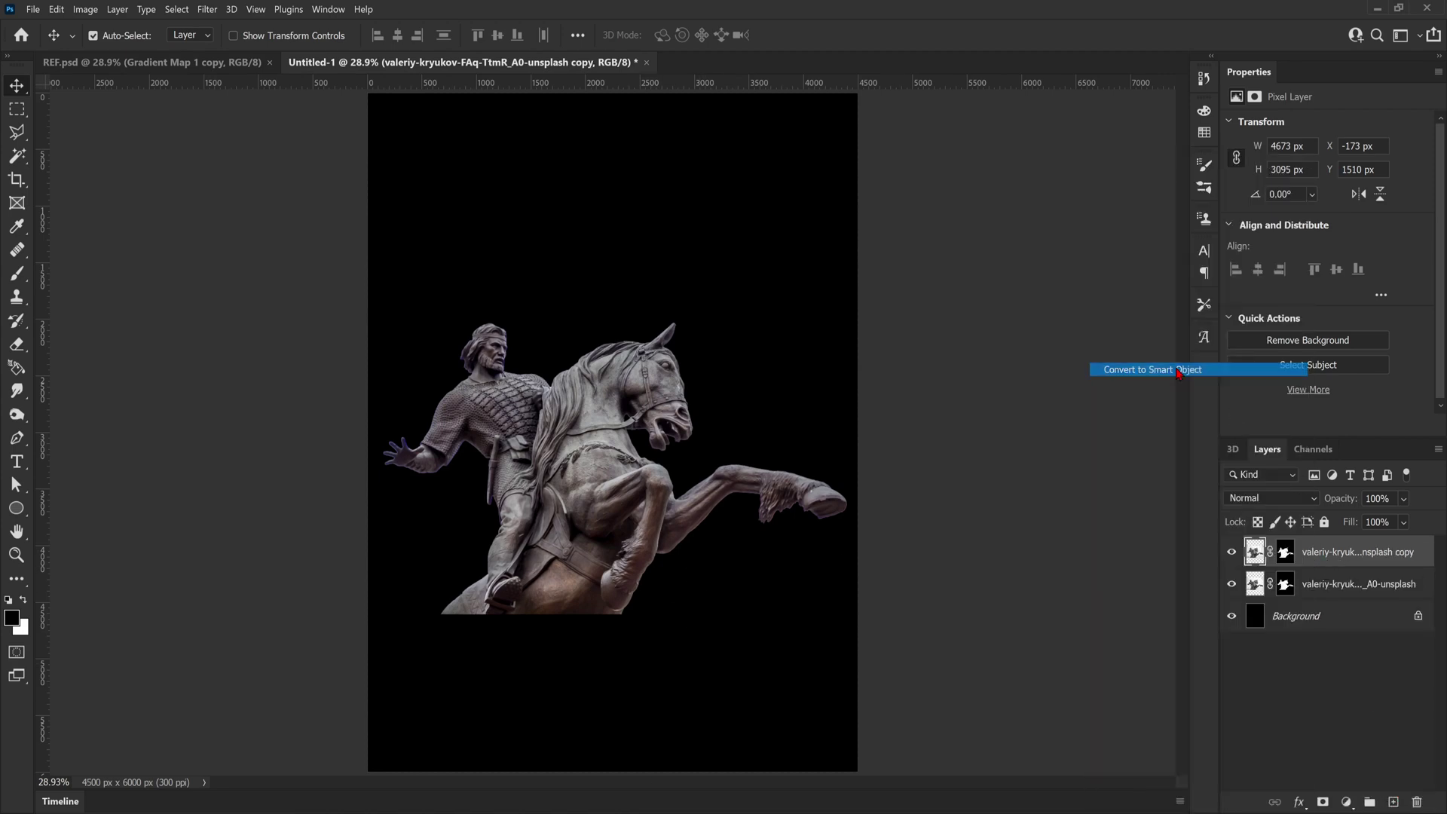
Rename the smart object copy STATUE and the masked layer beneath it STATUE ORIGINAL
{"action": "double_click", "coordinate": [1312, 553]}
{"action": "type", "text": "STATUE"}
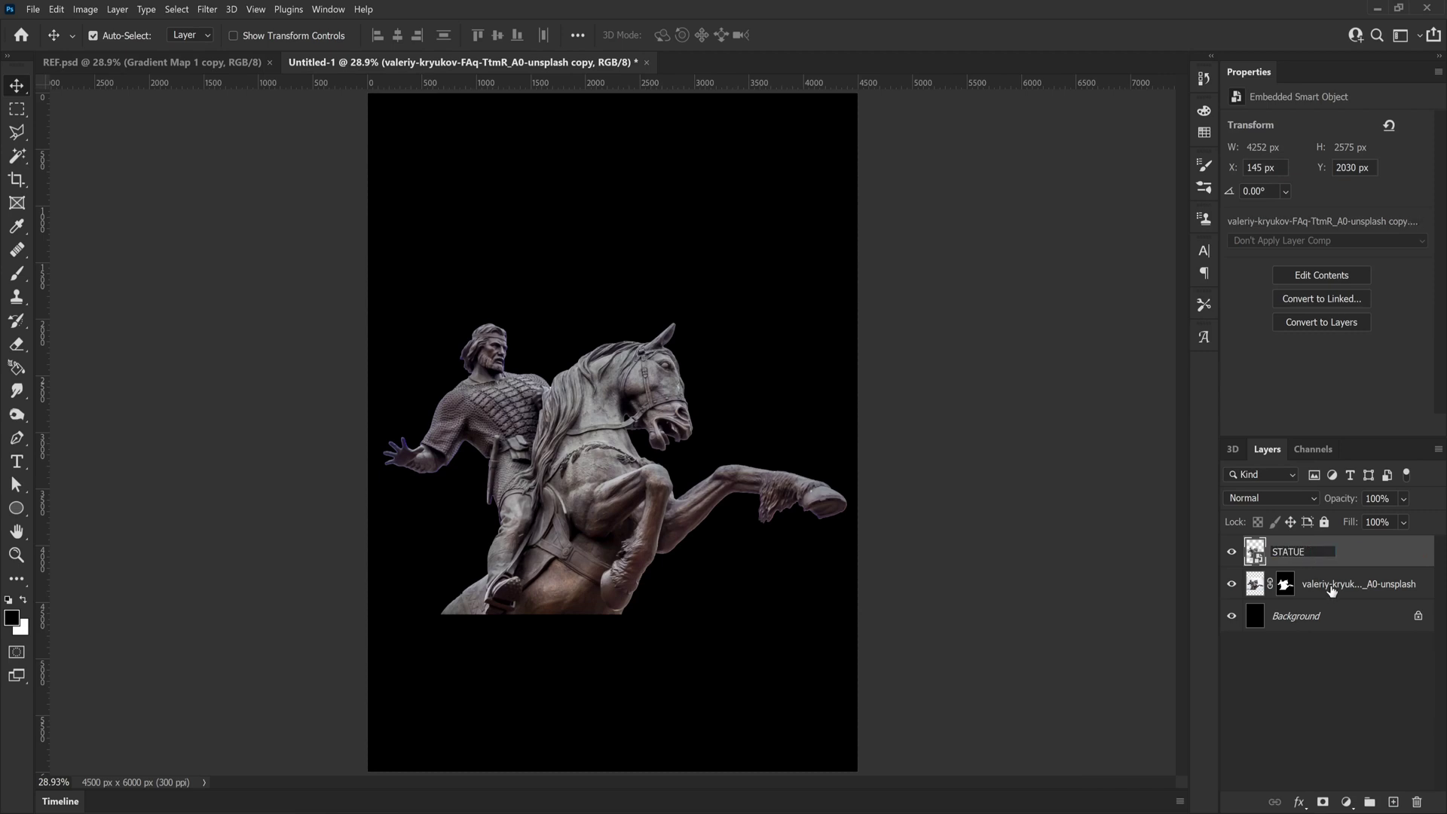
{"action": "double_click", "coordinate": [1332, 585]}
{"action": "type", "text": "STATUE ORIGINAL"}
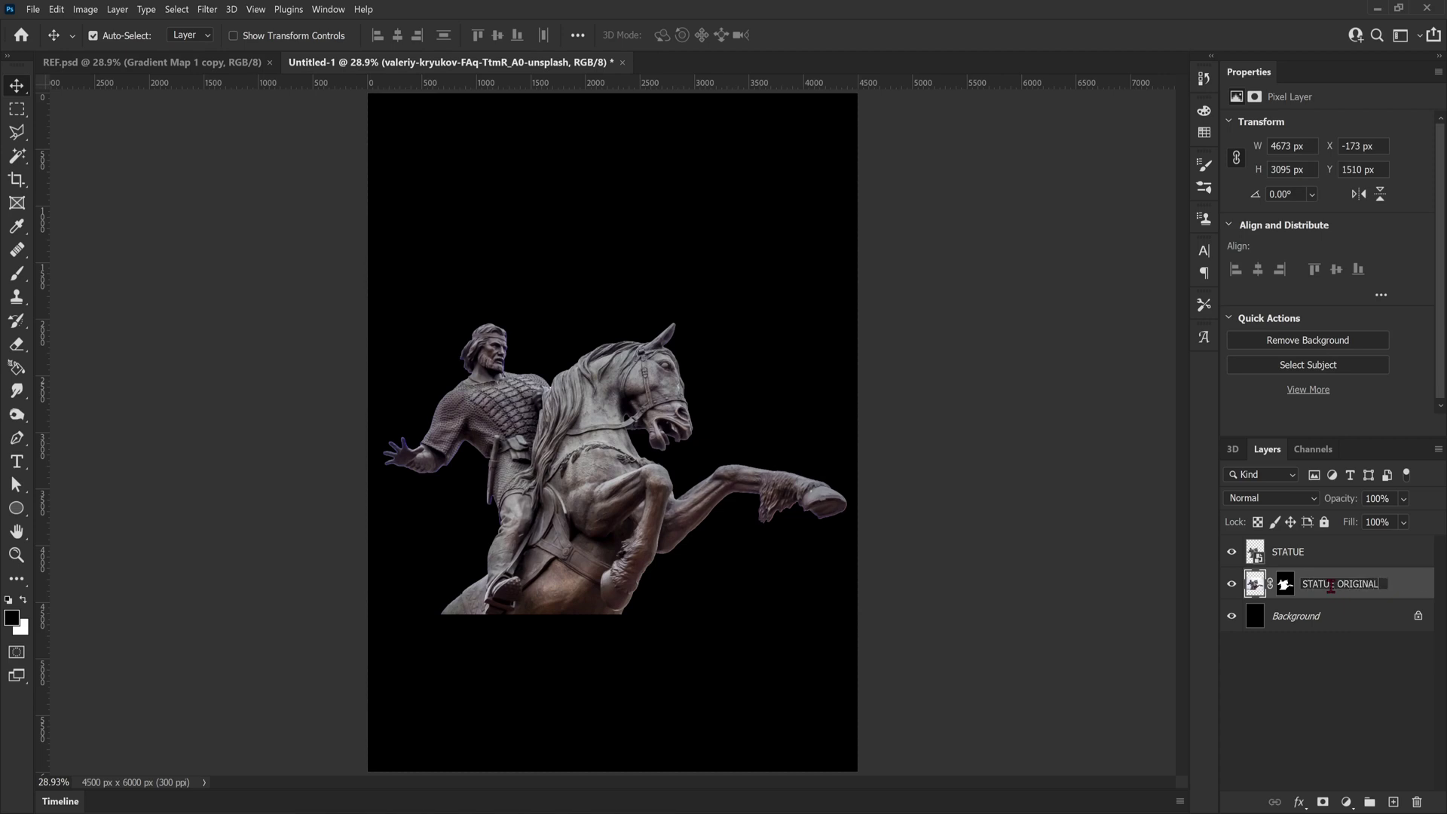
{"action": "left_click", "coordinate": [1404, 590]}
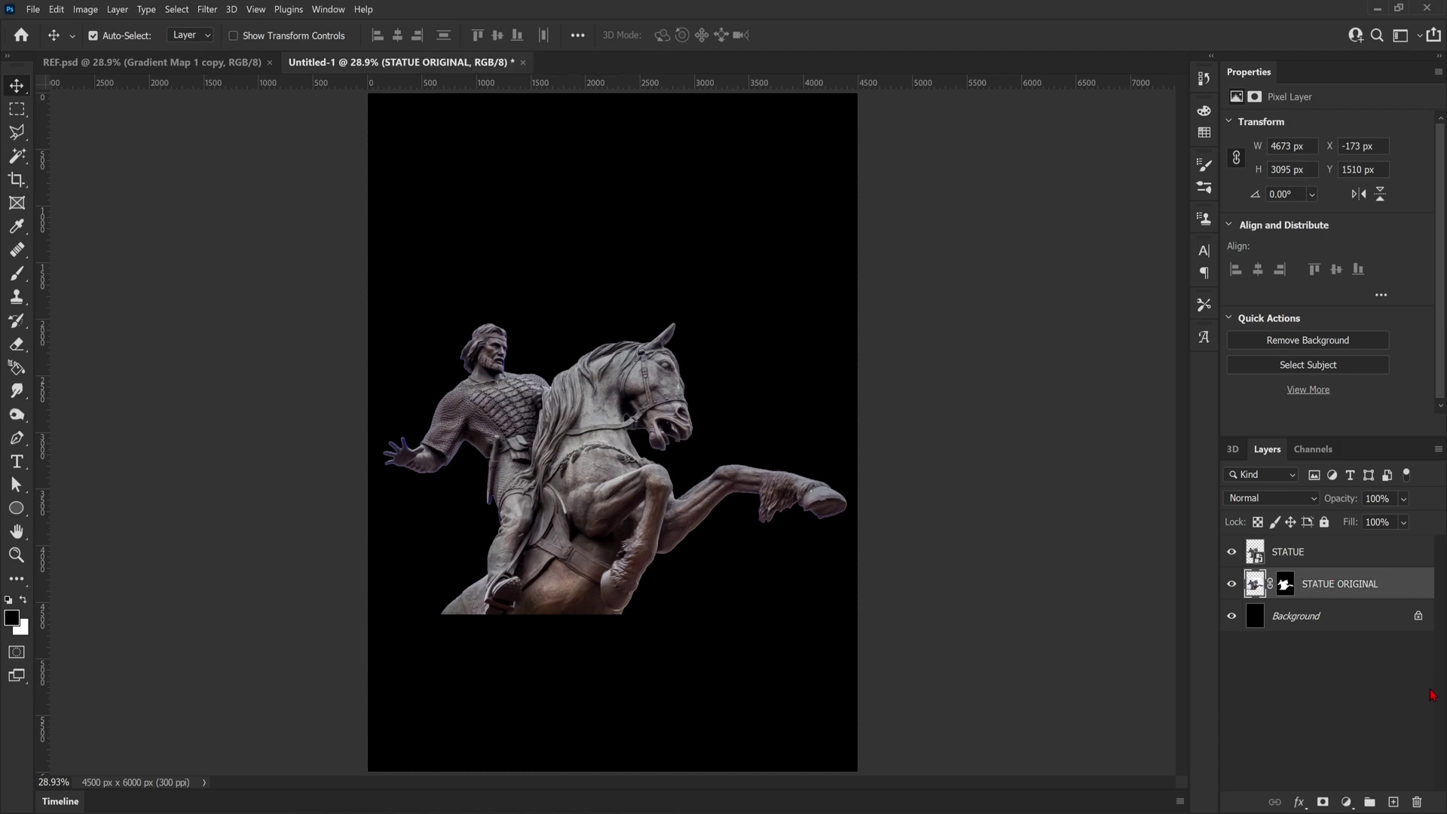
Hide the STATUE ORIGINAL layer and add a black-to-white Gradient Map adjustment above the STATUE layer
{"action": "left_click", "coordinate": [1231, 584]}
{"action": "left_click", "coordinate": [627, 551]}
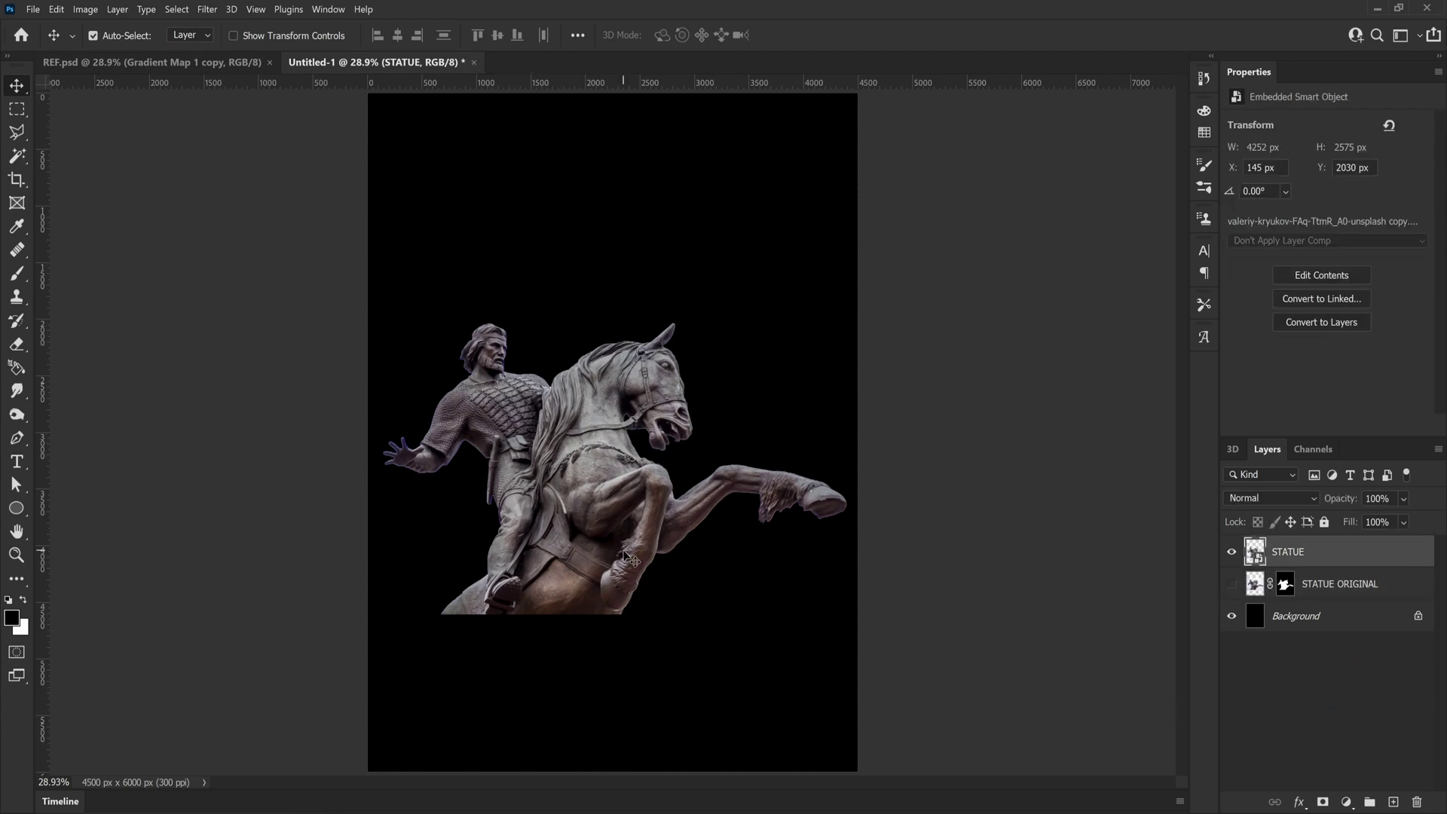
{"action": "left_click", "coordinate": [1346, 803]}
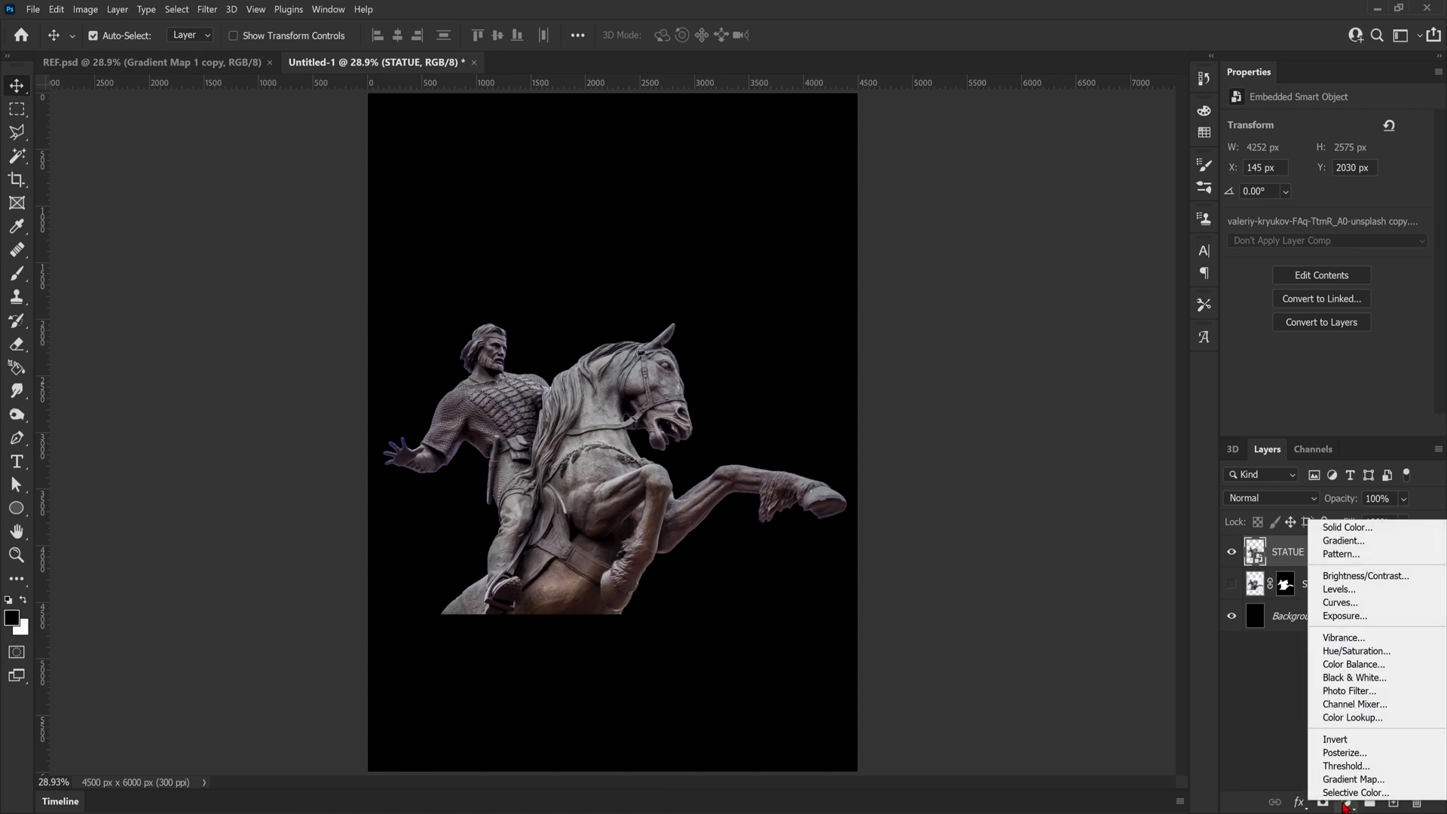
{"action": "left_click", "coordinate": [1353, 780]}
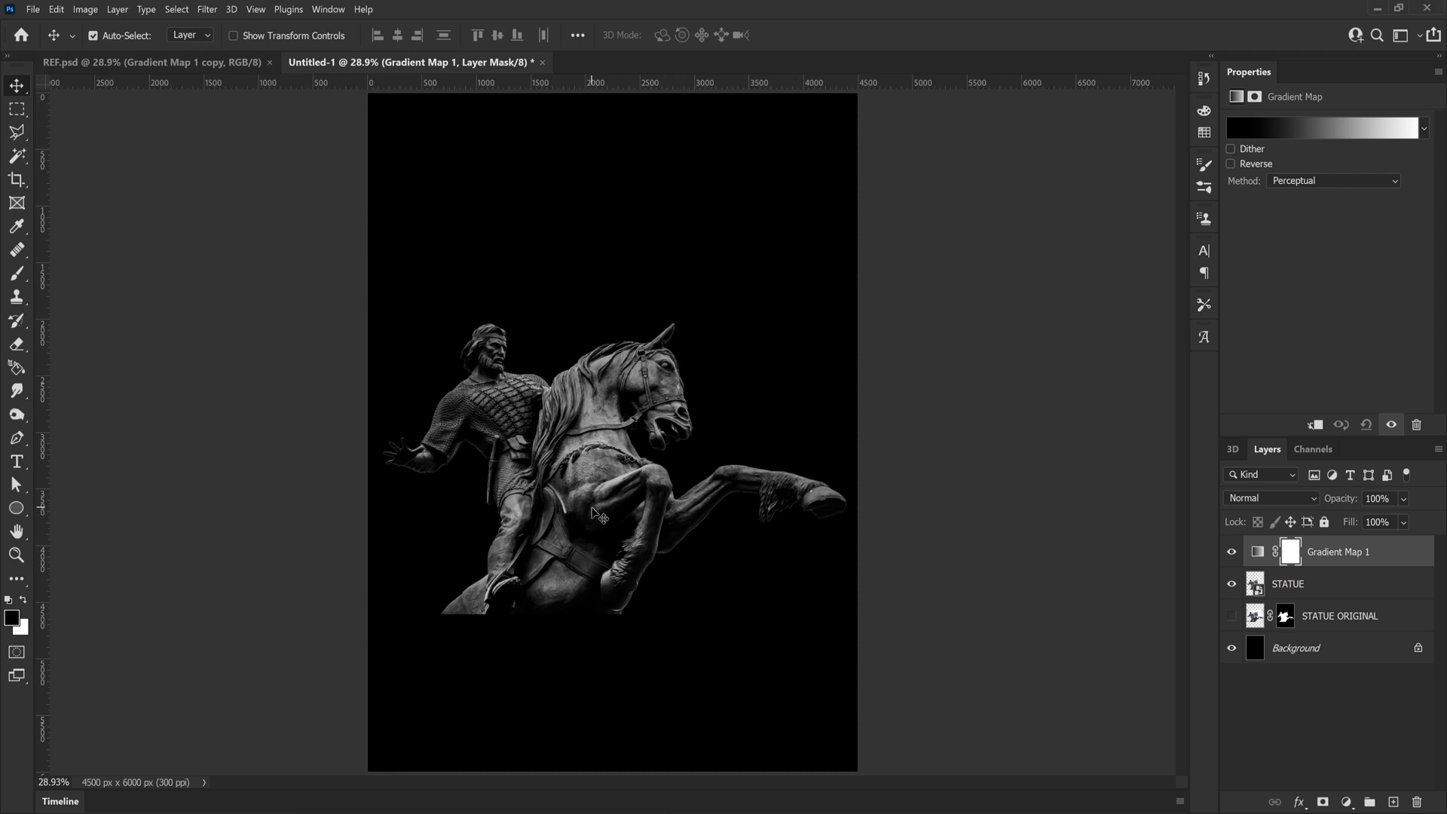
Add a Levels adjustment directly above the STATUE layer with midtones at 0.94 and the white input at 219
{"action": "left_click", "coordinate": [1361, 588]}
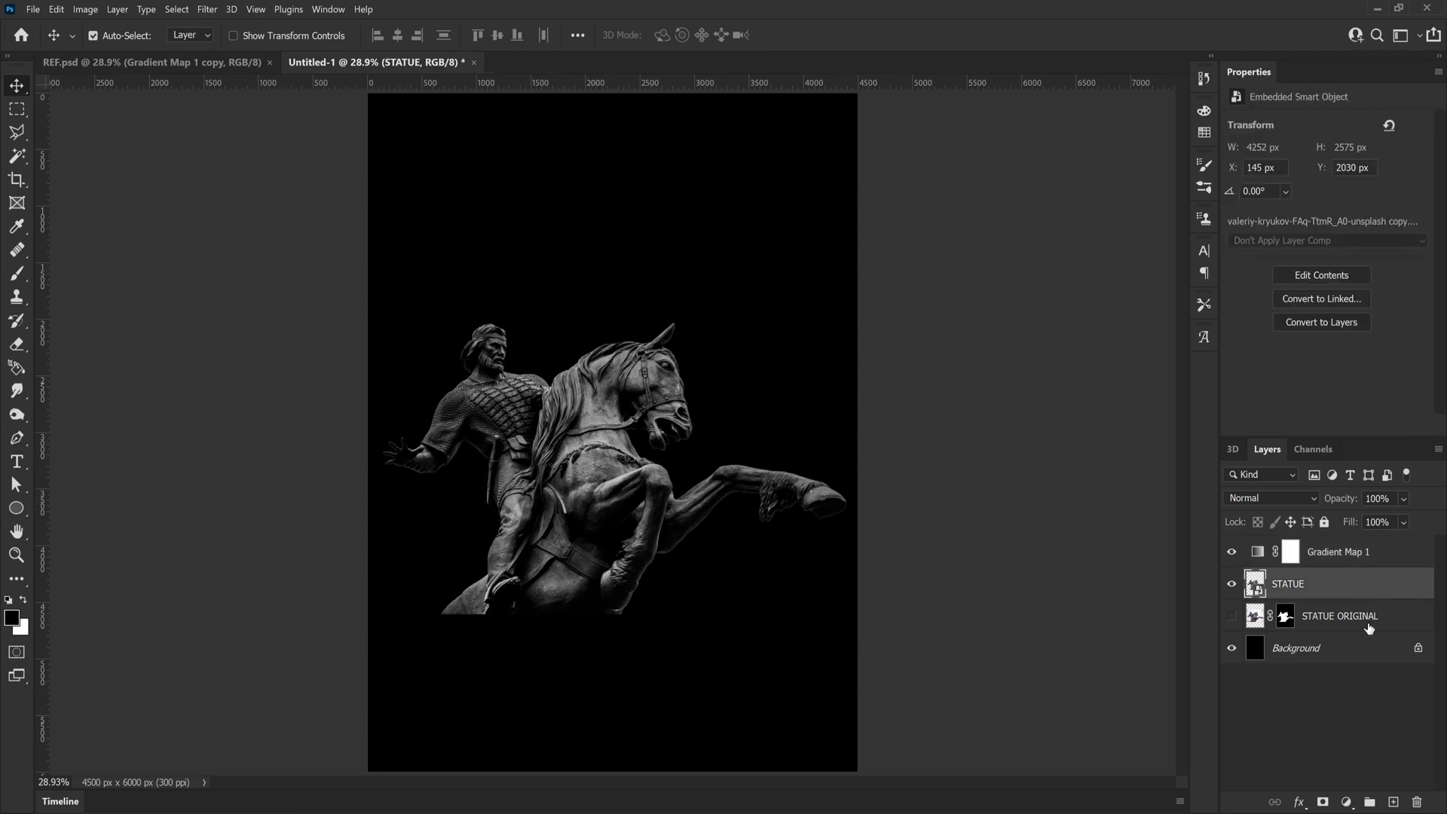
{"action": "left_click", "coordinate": [1347, 804]}
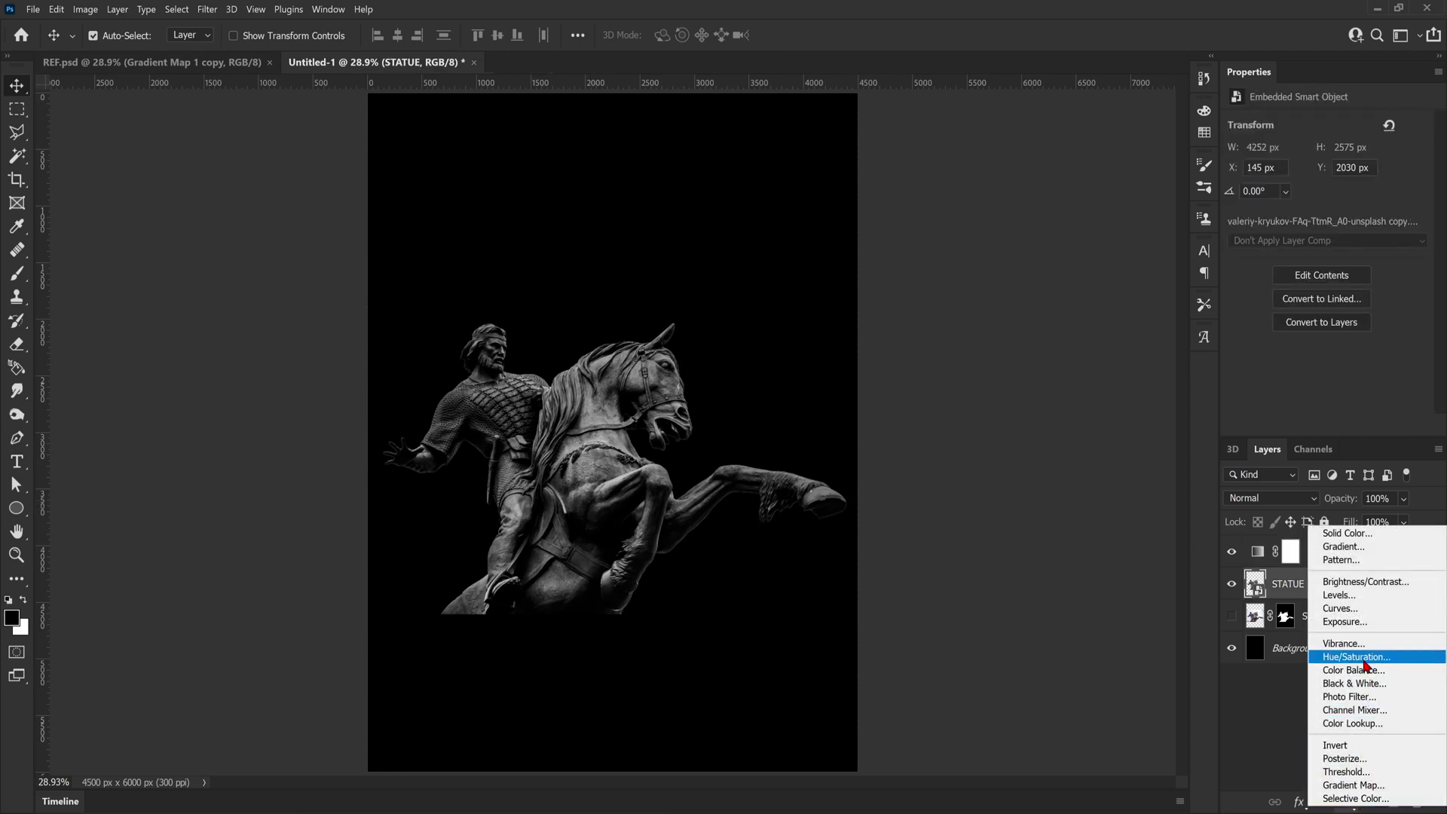
{"action": "left_click", "coordinate": [1353, 596]}
{"action": "left_click", "coordinate": [1260, 245]}
{"action": "mouse_move", "coordinate": [1332, 244]}
{"action": "left_mouse_down"}
{"action": "mouse_move", "coordinate": [1392, 245]}
{"action": "mouse_move", "coordinate": [1329, 249]}
{"action": "left_mouse_up"}
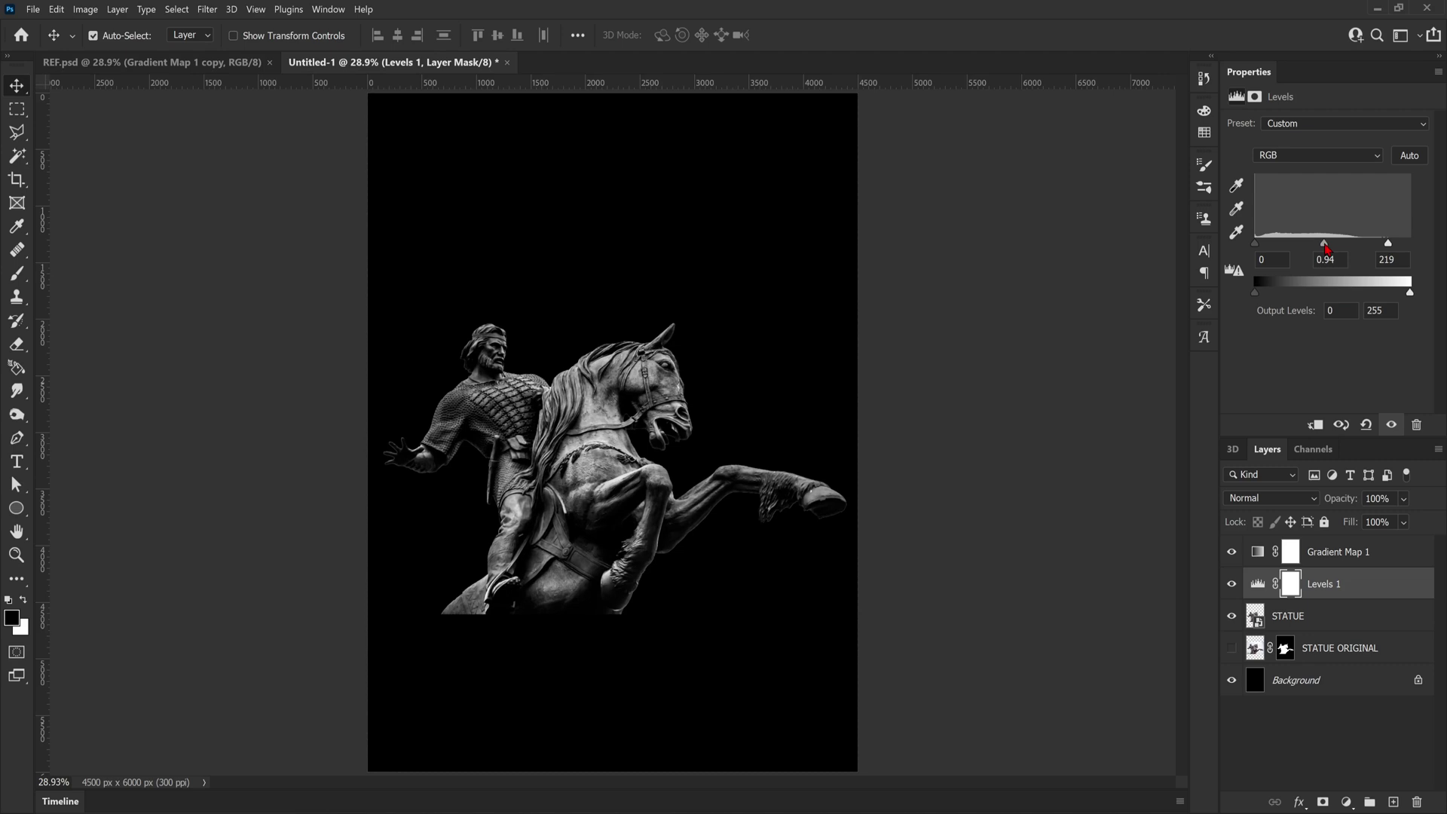
Scale the STATUE layer down to about 3864 × 2339 px and reposition it near the canvas centre
{"action": "key", "text": "alt+["}
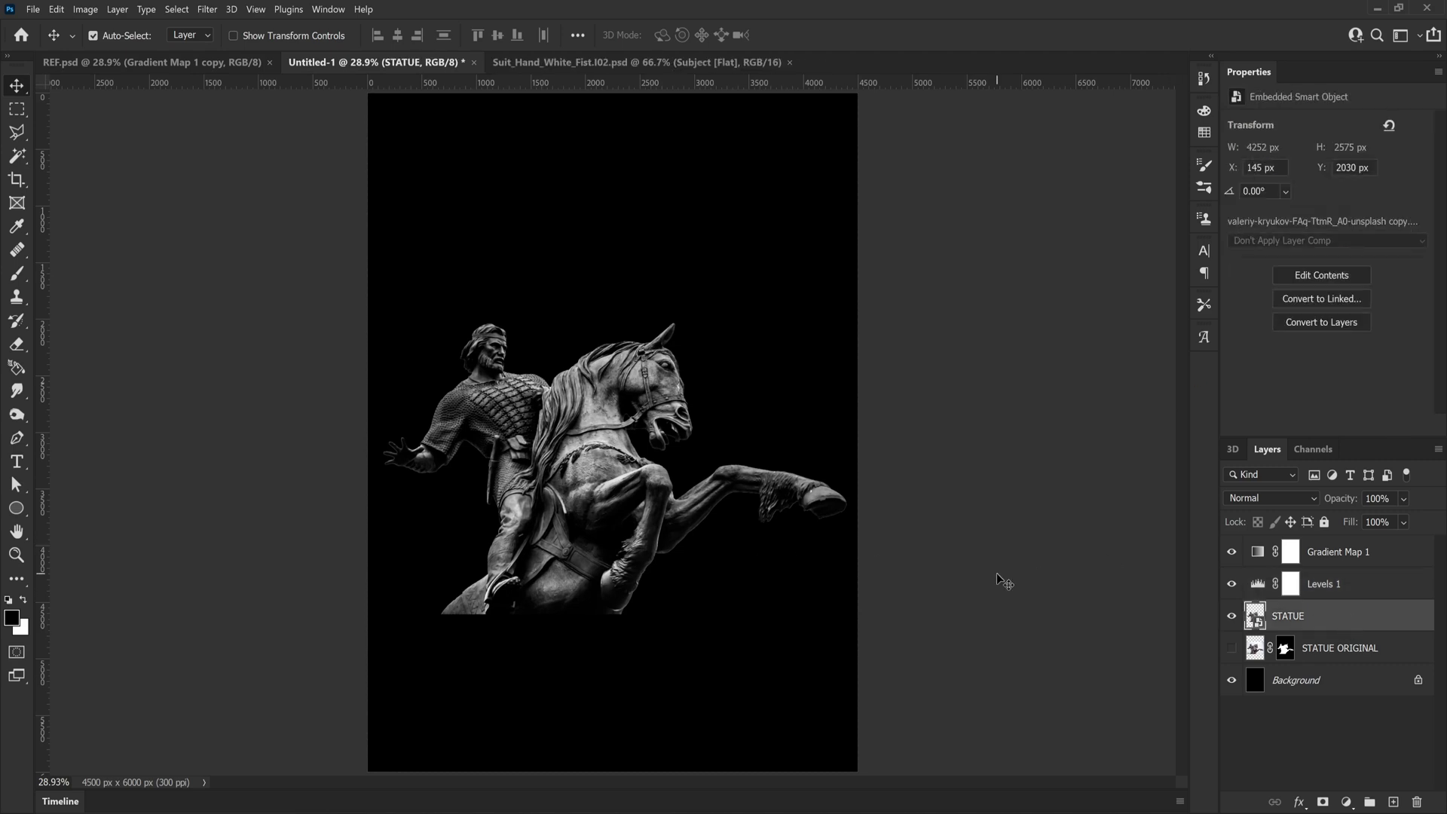
{"action": "key", "text": "ctrl+t"}
{"action": "left_click_drag", "start_coordinate": [846, 323], "coordinate": [808, 346]}
{"action": "left_click_drag", "start_coordinate": [754, 469], "coordinate": [774, 456]}
{"action": "left_click_drag", "start_coordinate": [399, 328], "coordinate": [404, 329]}
{"action": "key", "text": "Return"}
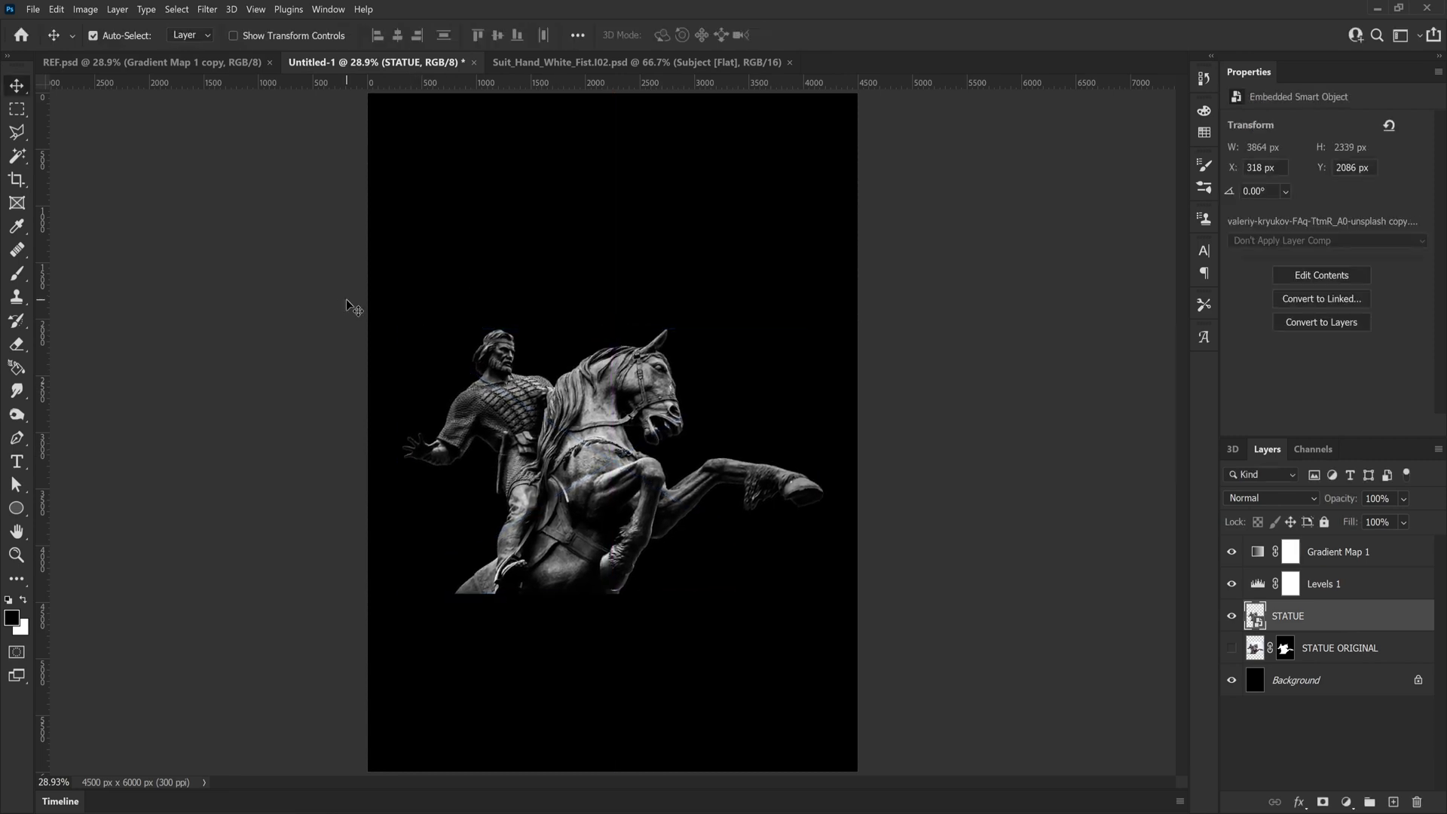
Paste the white fist above the STATUE layer and fit it over the rider's open hand at about 375 × 231 px
{"action": "key", "text": "ctrl+v"}
{"action": "left_click_drag", "start_coordinate": [488, 454], "coordinate": [440, 455]}
{"action": "key", "text": "ctrl+t"}
{"action": "key", "text": "Return"}
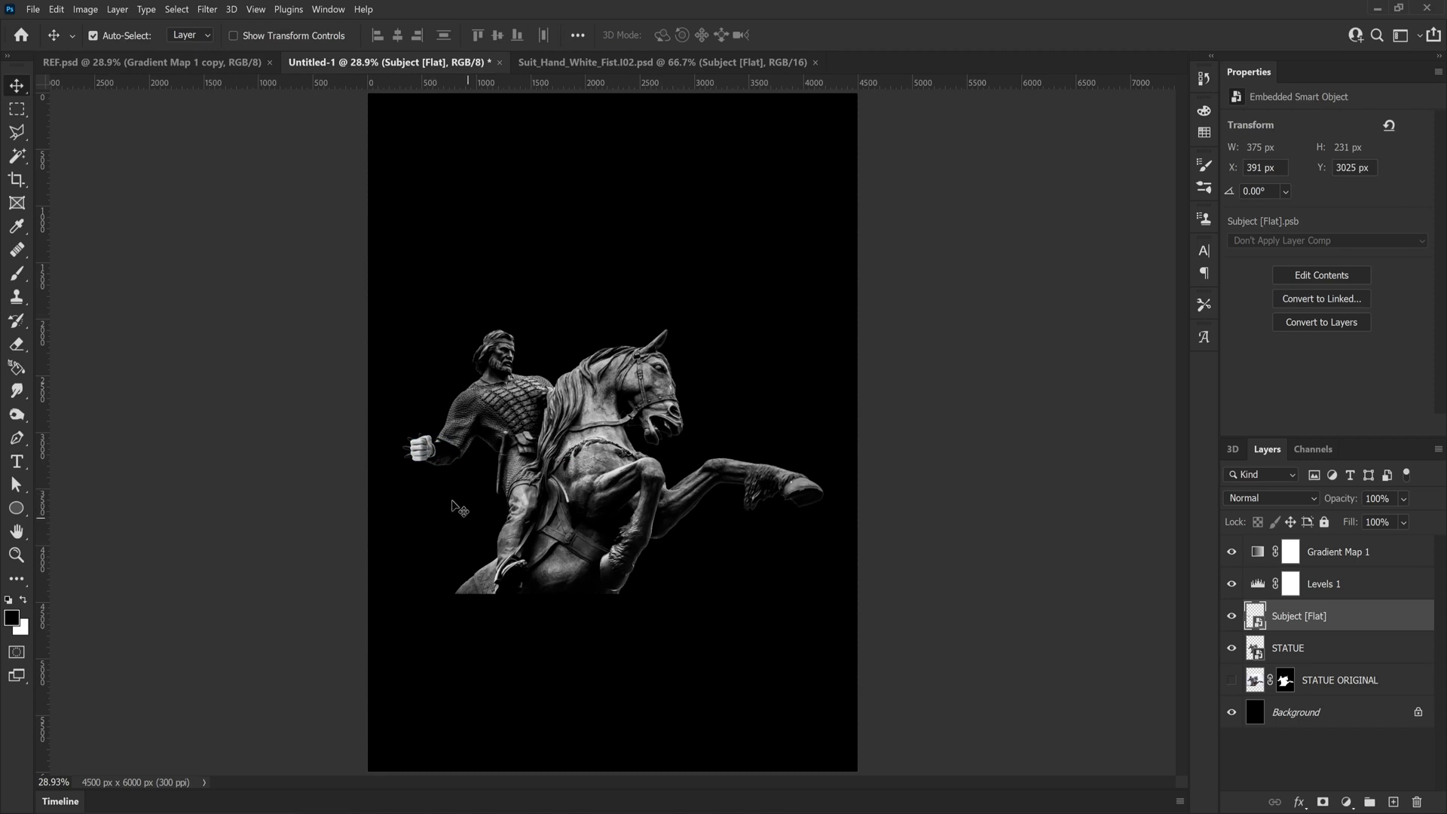
Add a layer mask to the fist and paint out its wrist where it overlaps the rider's sleeve with a black 60 px brush
{"action": "left_click", "coordinate": [16, 555]}
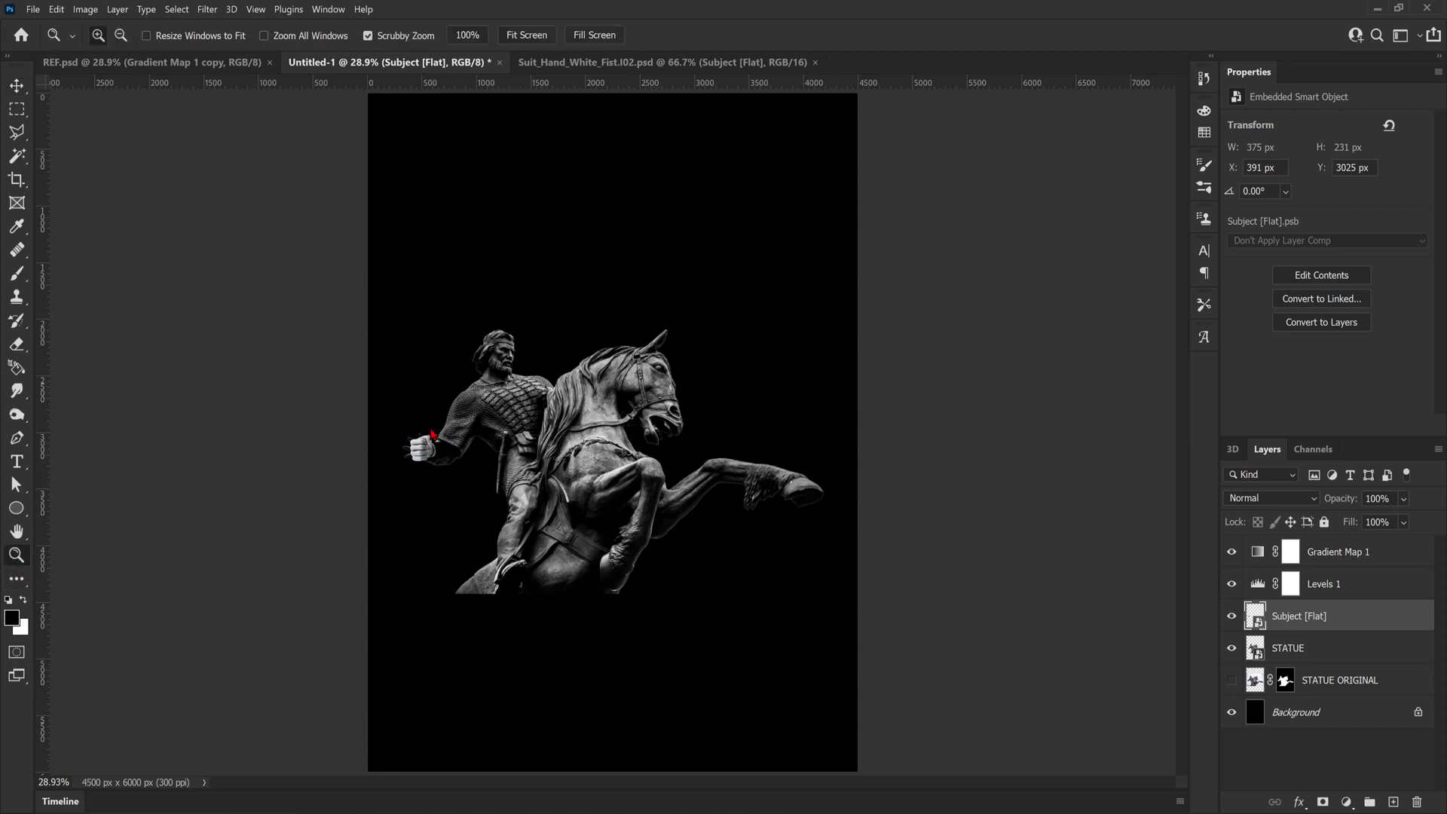
{"action": "left_click_drag", "start_coordinate": [423, 460], "coordinate": [423, 461]}
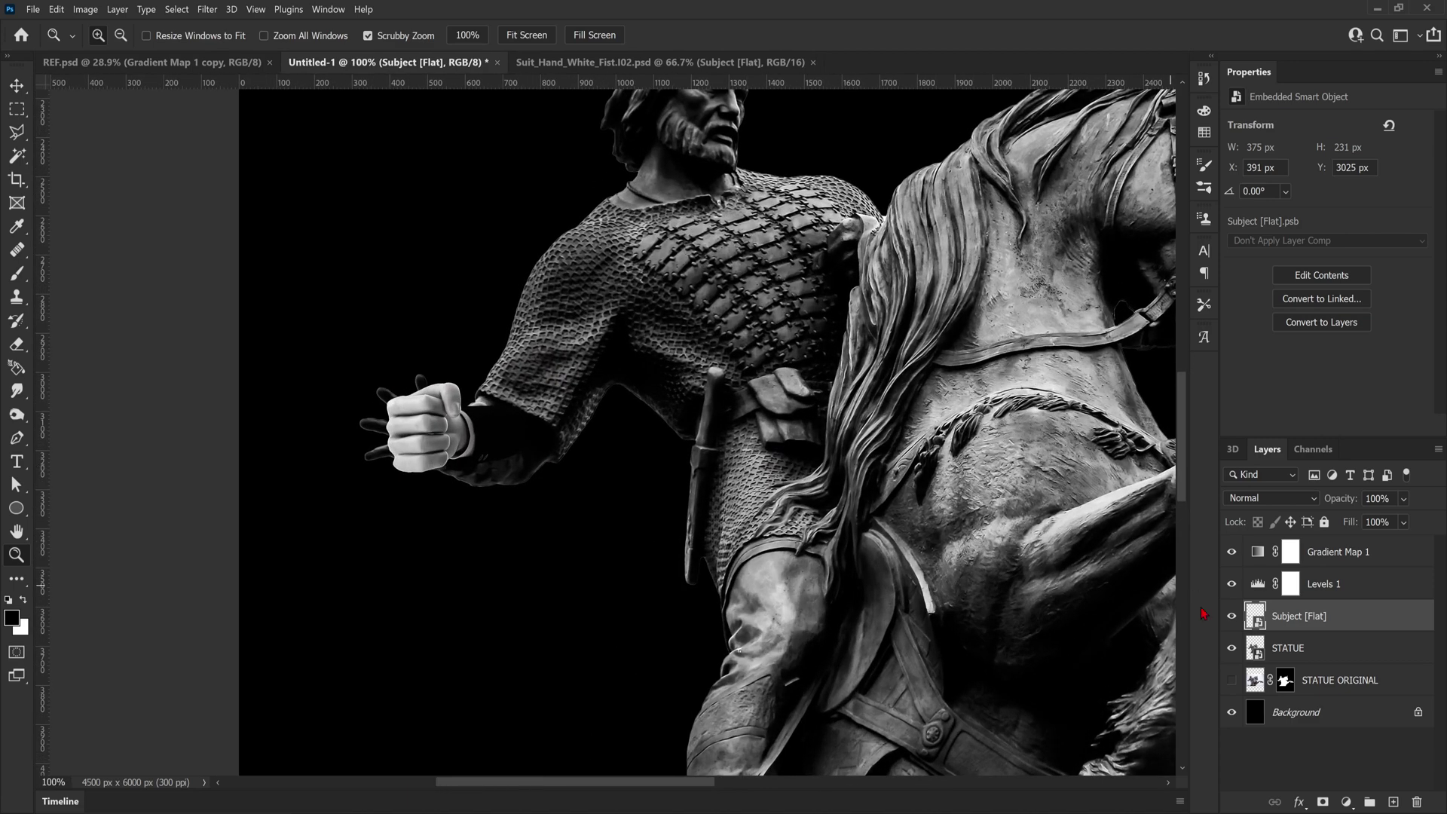
{"action": "left_click", "coordinate": [1323, 802]}
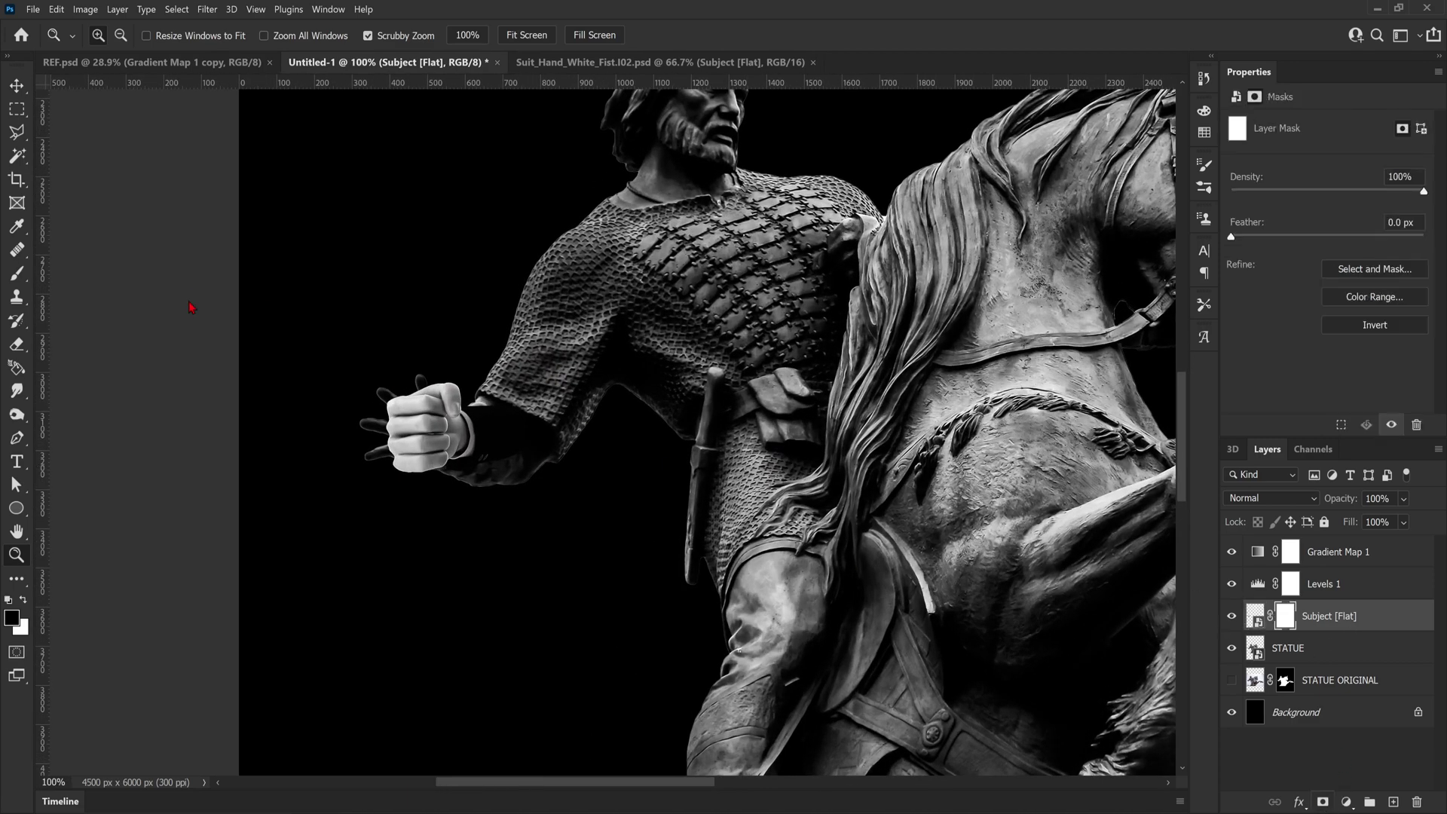
{"action": "key", "text": "b"}
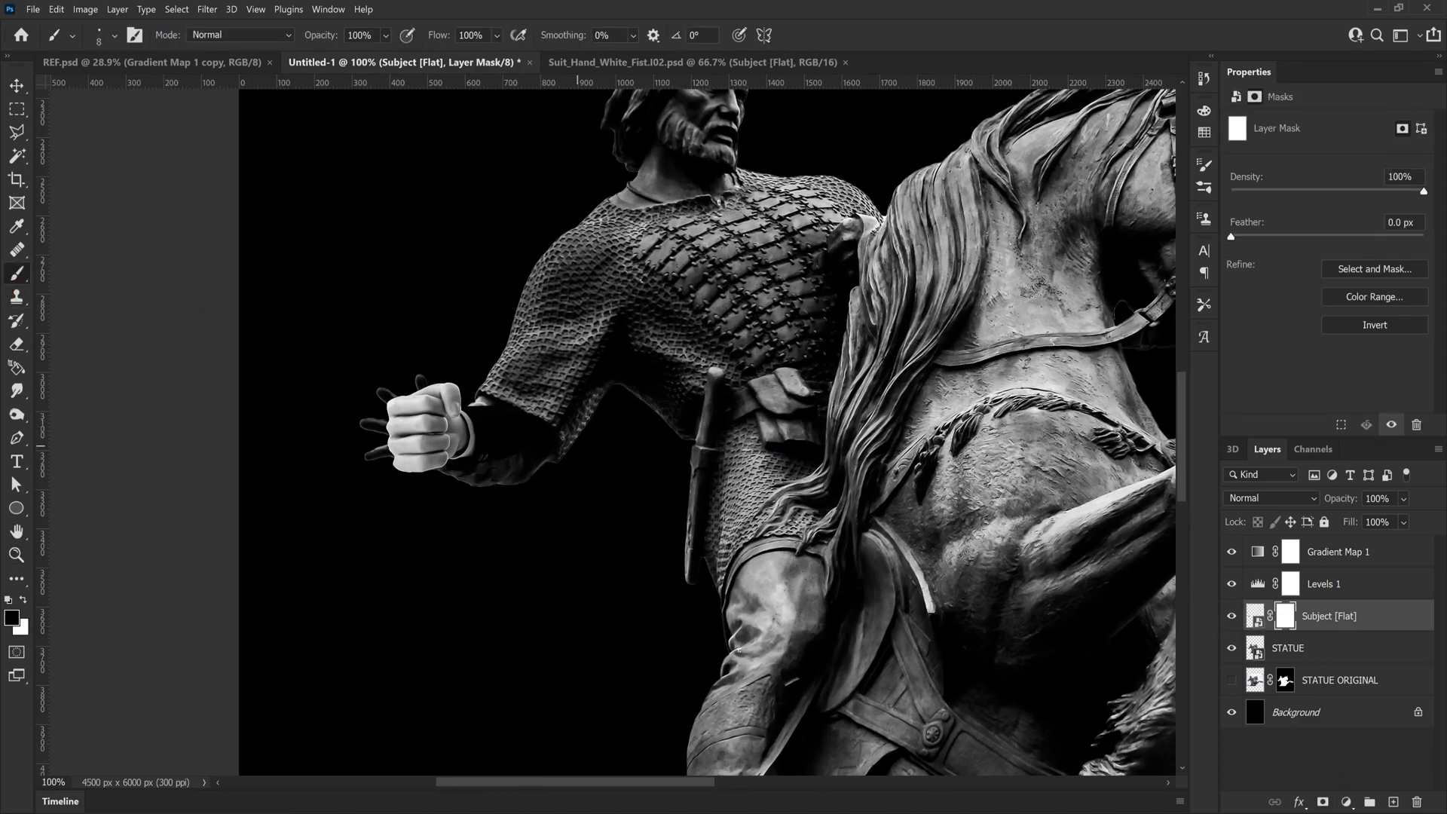
{"action": "key", "text": "bracketright"}
{"action": "key", "text": "bracketright"}
{"action": "key", "text": "bracketright"}
{"action": "key", "text": "bracketright"}
{"action": "key", "text": "bracketright"}
{"action": "key", "text": "bracketright"}
{"action": "key", "text": "bracketright"}
{"action": "key", "text": "bracketright"}
{"action": "key", "text": "bracketright"}
{"action": "key", "text": "bracketright"}
{"action": "key", "text": "bracketright"}
{"action": "left_click_drag", "start_coordinate": [525, 389], "coordinate": [484, 467]}
{"action": "left_click_drag", "start_coordinate": [490, 403], "coordinate": [474, 462]}
Mask out the fist's remaining wrist area behind the fingers and the bright gaps at their edges, reducing the brush to 2 px
{"action": "scroll", "coordinate": [473, 461], "scroll_direction": "up", "scroll_amount": 6}
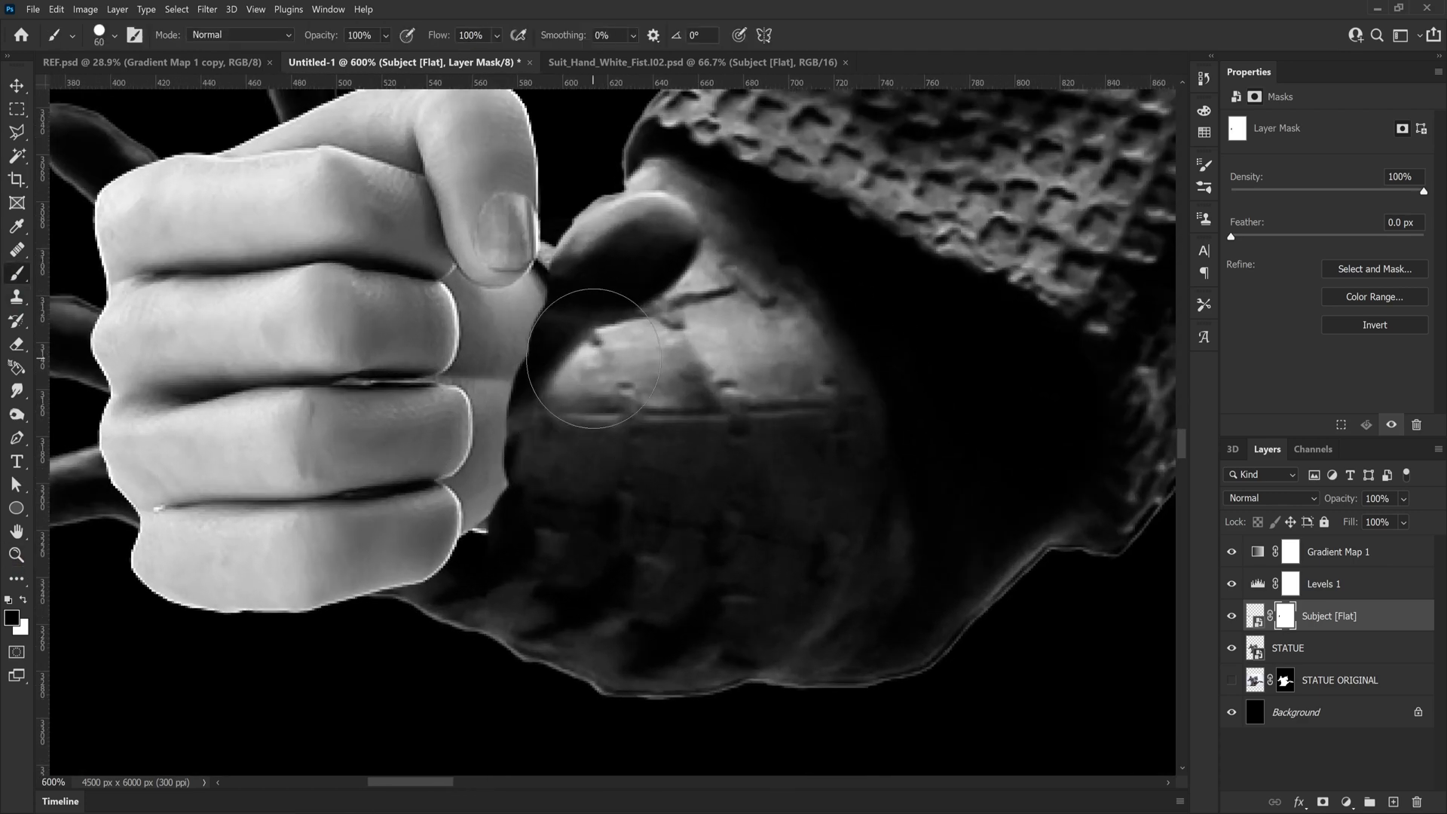
{"action": "key", "text": "bracketleft"}
{"action": "key", "text": "bracketleft"}
{"action": "key", "text": "bracketleft"}
{"action": "key", "text": "bracketleft"}
{"action": "key", "text": "bracketleft"}
{"action": "key", "text": "bracketleft"}
{"action": "key", "text": "bracketleft"}
{"action": "mouse_move", "coordinate": [547, 340]}
{"action": "left_mouse_down"}
{"action": "mouse_move", "coordinate": [545, 282]}
{"action": "mouse_move", "coordinate": [515, 303]}
{"action": "mouse_move", "coordinate": [534, 280]}
{"action": "mouse_move", "coordinate": [484, 296]}
{"action": "mouse_move", "coordinate": [513, 316]}
{"action": "mouse_move", "coordinate": [485, 553]}
{"action": "mouse_move", "coordinate": [475, 295]}
{"action": "mouse_move", "coordinate": [488, 299]}
{"action": "mouse_move", "coordinate": [454, 277]}
{"action": "mouse_move", "coordinate": [464, 321]}
{"action": "mouse_move", "coordinate": [444, 378]}
{"action": "mouse_move", "coordinate": [464, 384]}
{"action": "mouse_move", "coordinate": [472, 300]}
{"action": "left_mouse_up"}
{"action": "key", "text": "bracketleft"}
{"action": "key", "text": "bracketleft"}
{"action": "key", "text": "bracketleft"}
{"action": "key", "text": "bracketleft"}
{"action": "key", "text": "bracketright"}
{"action": "key", "text": "bracketright"}
{"action": "key", "text": "bracketleft"}
{"action": "key", "text": "bracketleft"}
{"action": "key", "text": "bracketleft"}
{"action": "key", "text": "bracketleft"}
{"action": "key", "text": "bracketleft"}
{"action": "left_click_drag", "start_coordinate": [472, 466], "coordinate": [464, 492]}
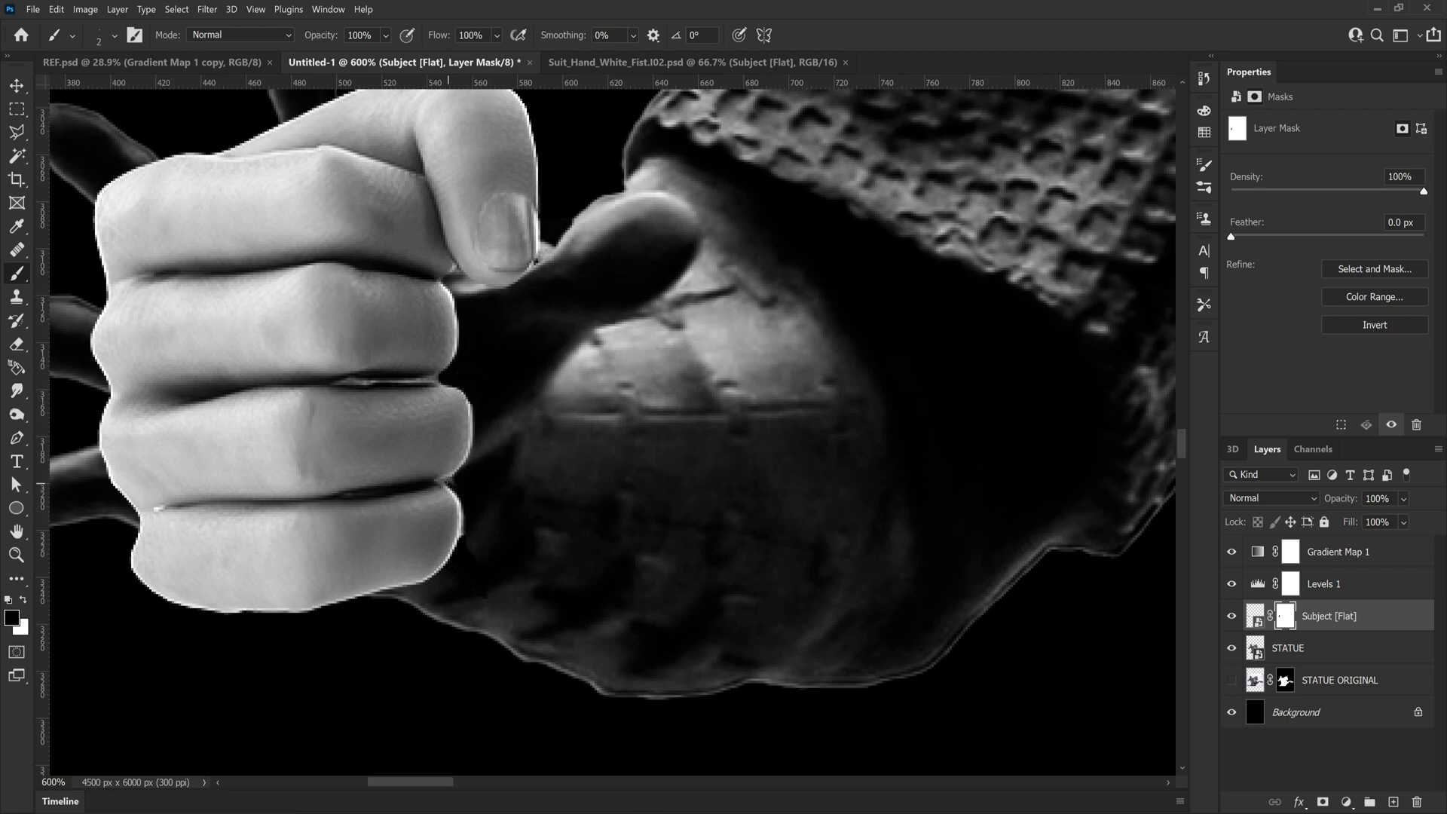
{"action": "left_click_drag", "start_coordinate": [437, 380], "coordinate": [332, 383]}
Add a layer mask to the STATUE layer and paint out the original fingers sticking out around the fist
{"action": "key", "text": "z"}
{"action": "right_click", "coordinate": [150, 525]}
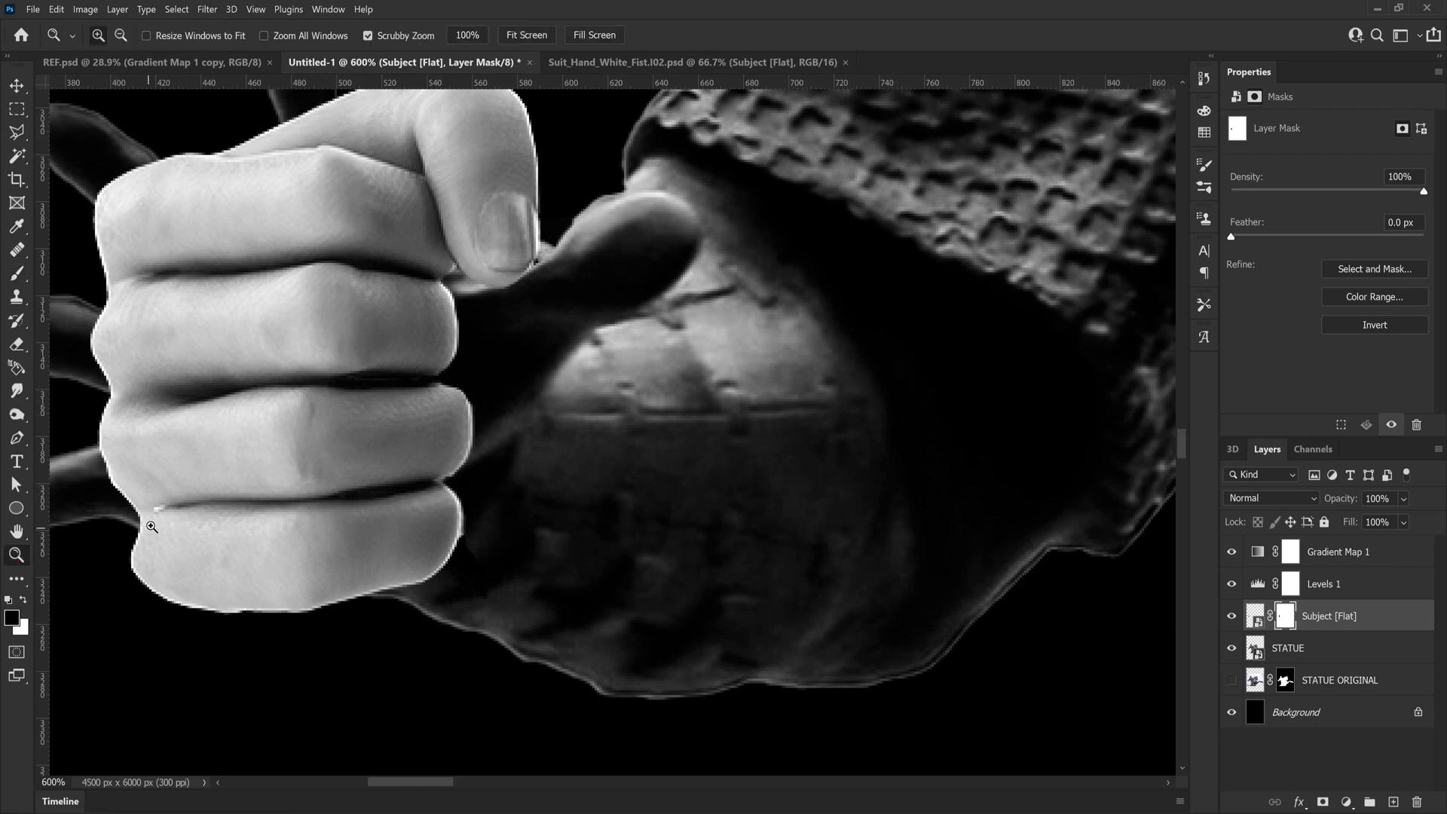
{"action": "left_click", "coordinate": [183, 533]}
{"action": "left_click_drag", "start_coordinate": [419, 452], "coordinate": [490, 452]}
{"action": "key", "text": "v"}
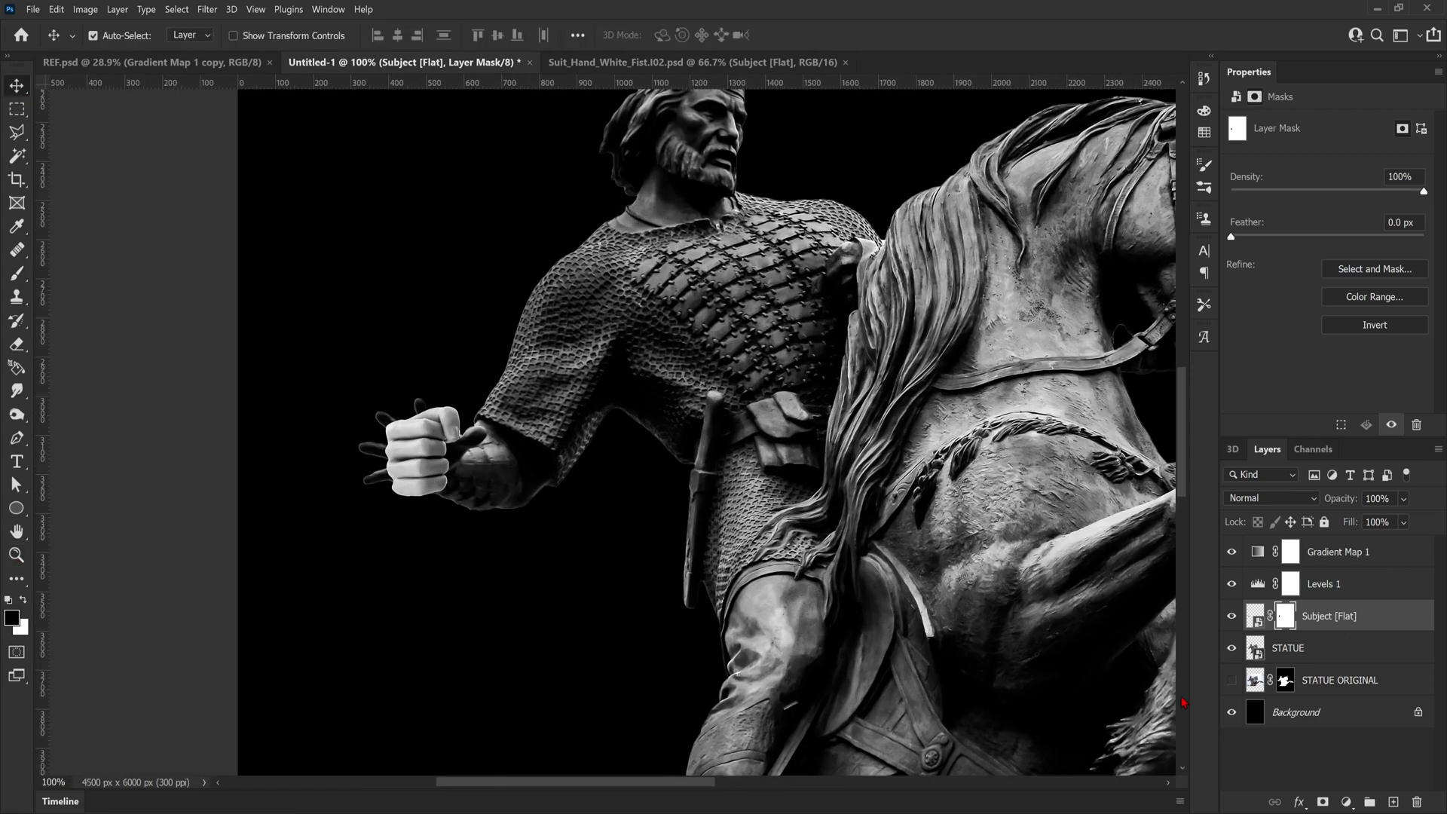
{"action": "left_click", "coordinate": [1267, 650]}
{"action": "left_click", "coordinate": [1323, 802]}
{"action": "key", "text": "b"}
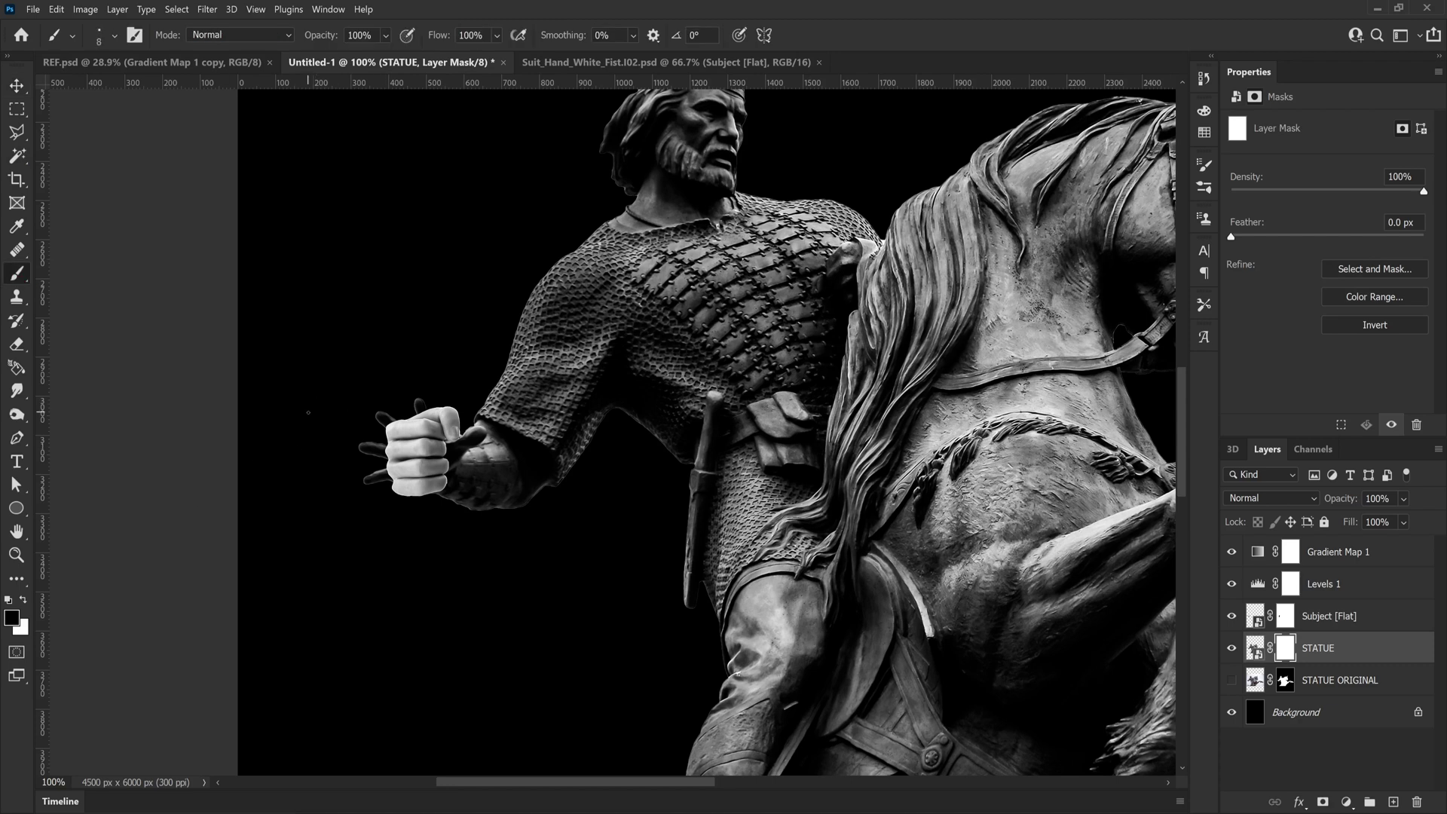
{"action": "key", "text": "bracketright"}
{"action": "key", "text": "bracketright"}
{"action": "key", "text": "bracketright"}
{"action": "key", "text": "bracketright"}
{"action": "key", "text": "bracketright"}
{"action": "mouse_move", "coordinate": [423, 405]}
{"action": "left_mouse_down"}
{"action": "mouse_move", "coordinate": [388, 422]}
{"action": "mouse_move", "coordinate": [366, 479]}
{"action": "mouse_move", "coordinate": [389, 475]}
{"action": "left_mouse_up"}
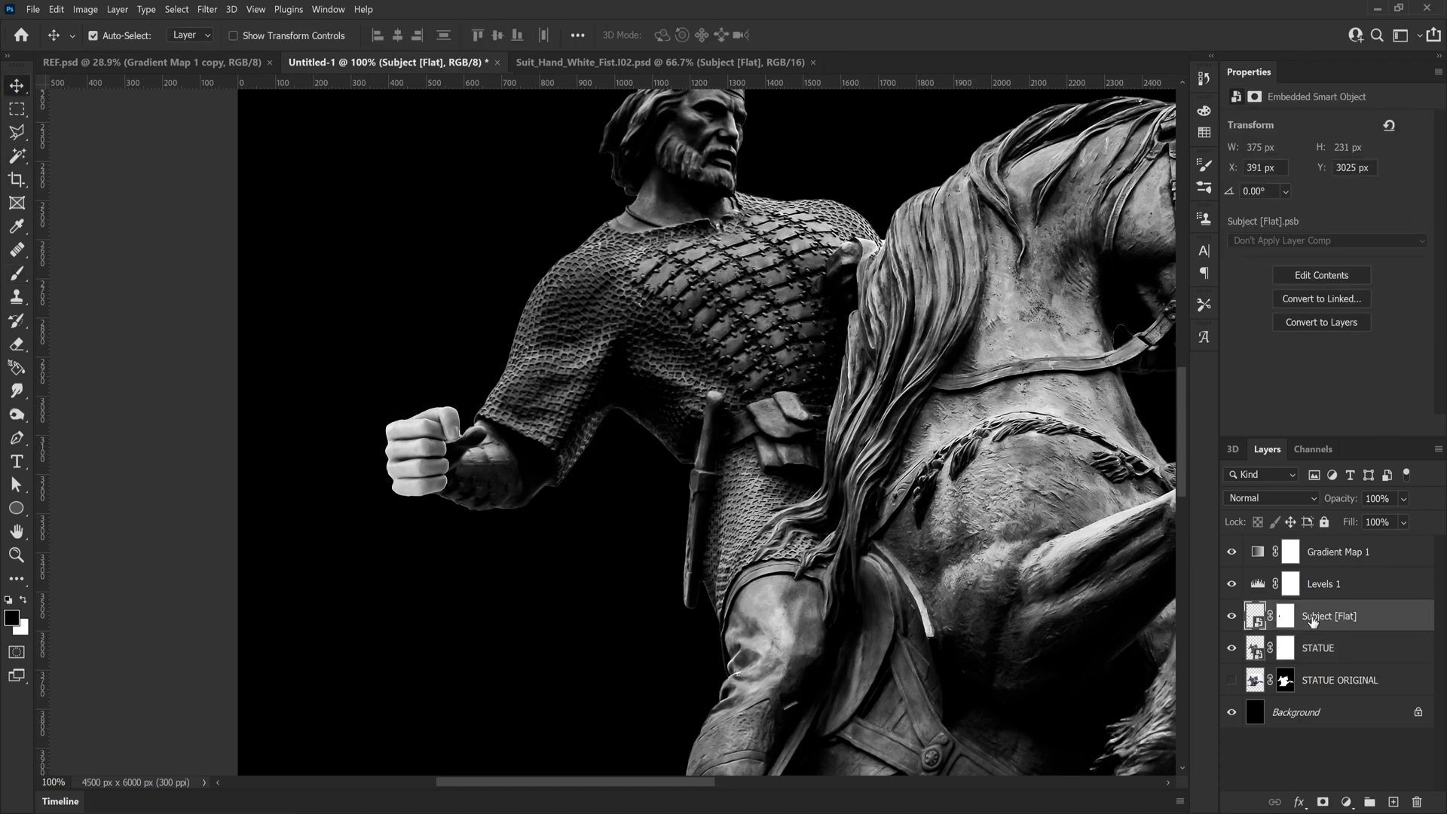
Rename the fist layer HAND and fit it to the rider's wrist at 351 × 219 px, rotated -2.56°
{"action": "double_click", "coordinate": [1328, 615]}
{"action": "type", "text": "HAND"}
{"action": "key", "text": "Return"}
{"action": "key", "text": "ctrl+t"}
{"action": "left_click_drag", "start_coordinate": [526, 406], "coordinate": [514, 414]}
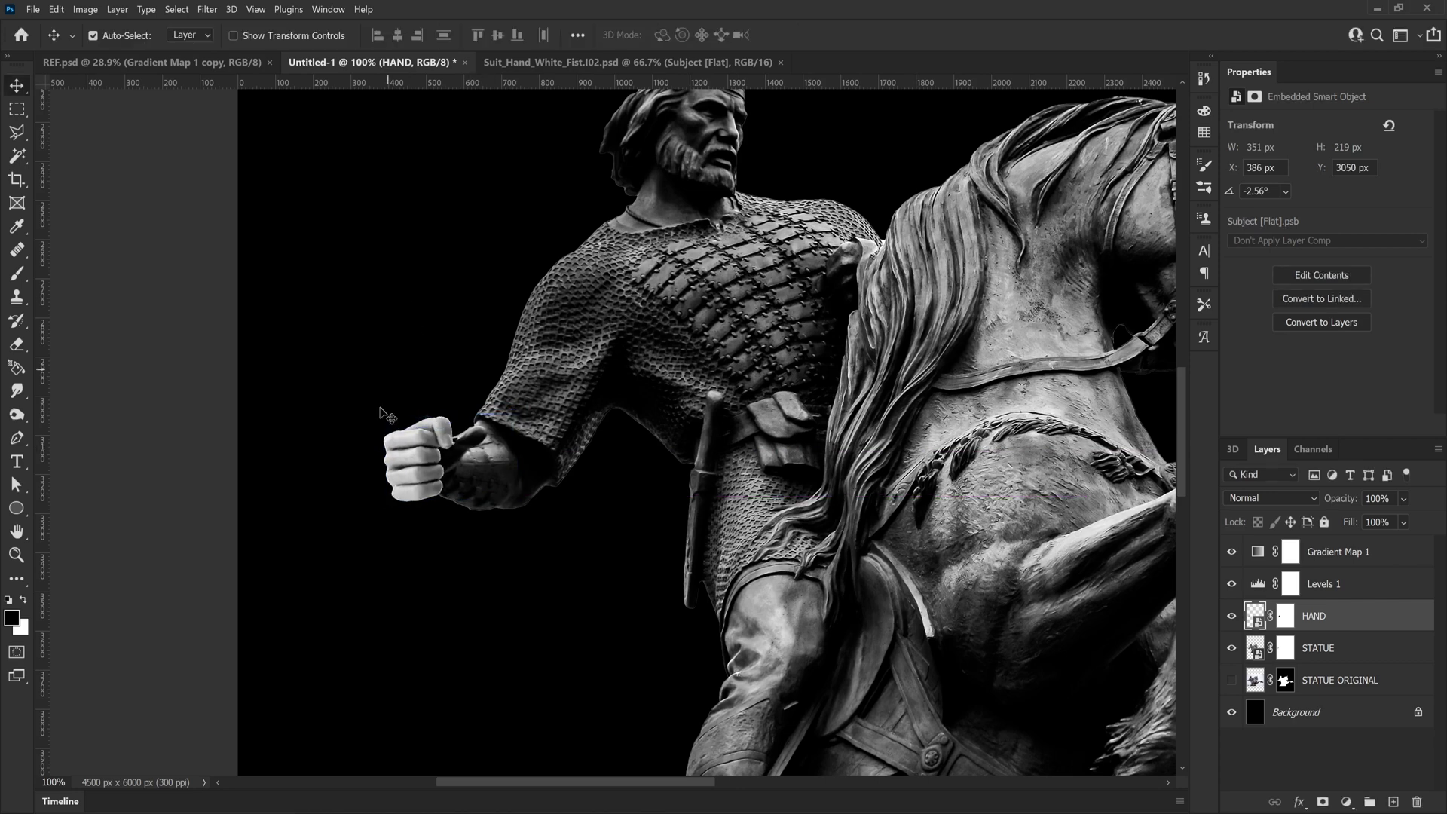
{"action": "key", "text": "Return"}
{"action": "scroll", "coordinate": [388, 451], "scroll_direction": "up", "scroll_amount": 1}
{"action": "scroll", "coordinate": [388, 451], "scroll_direction": "up", "scroll_amount": 1}
{"action": "left_click", "coordinate": [1285, 648]}
{"action": "key", "text": "b"}
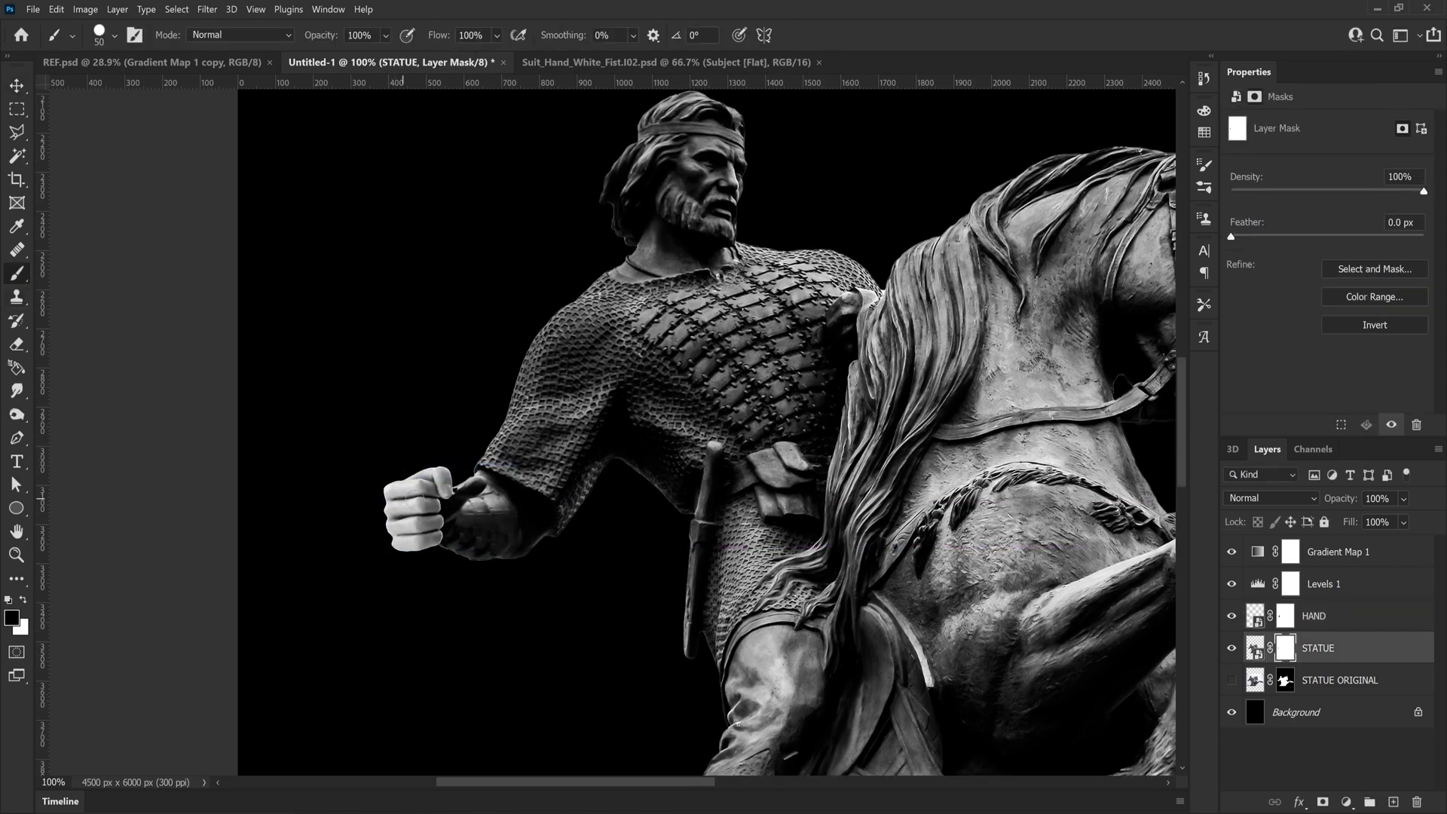
Move the HAND layer above Levels 1 and clip Levels 1 to the STATUE layer
{"action": "key", "text": "v"}
{"action": "key", "text": "alt+]"}
{"action": "key", "text": "ctrl+0"}
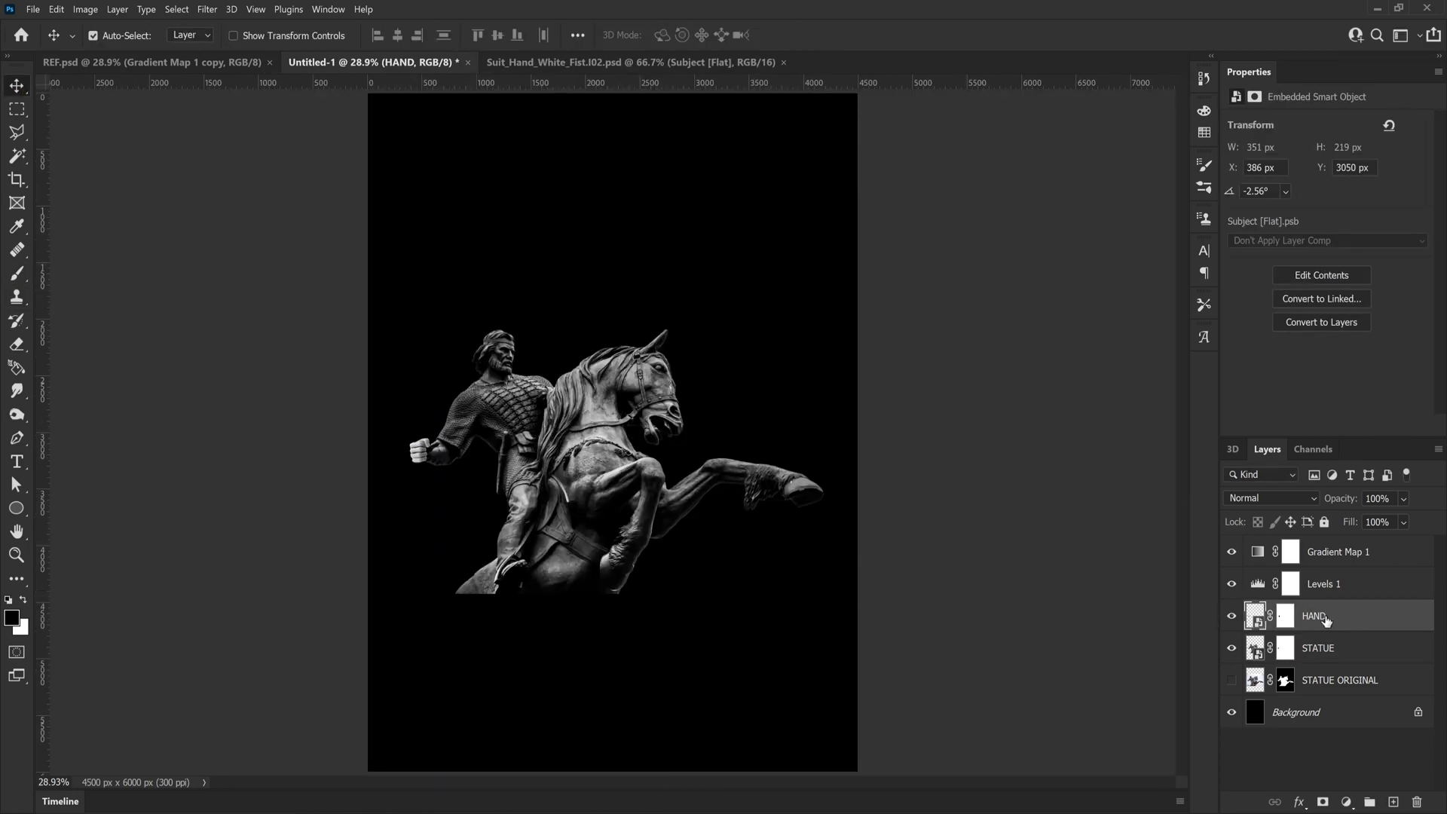
{"action": "left_click_drag", "start_coordinate": [1327, 620], "coordinate": [1339, 576]}
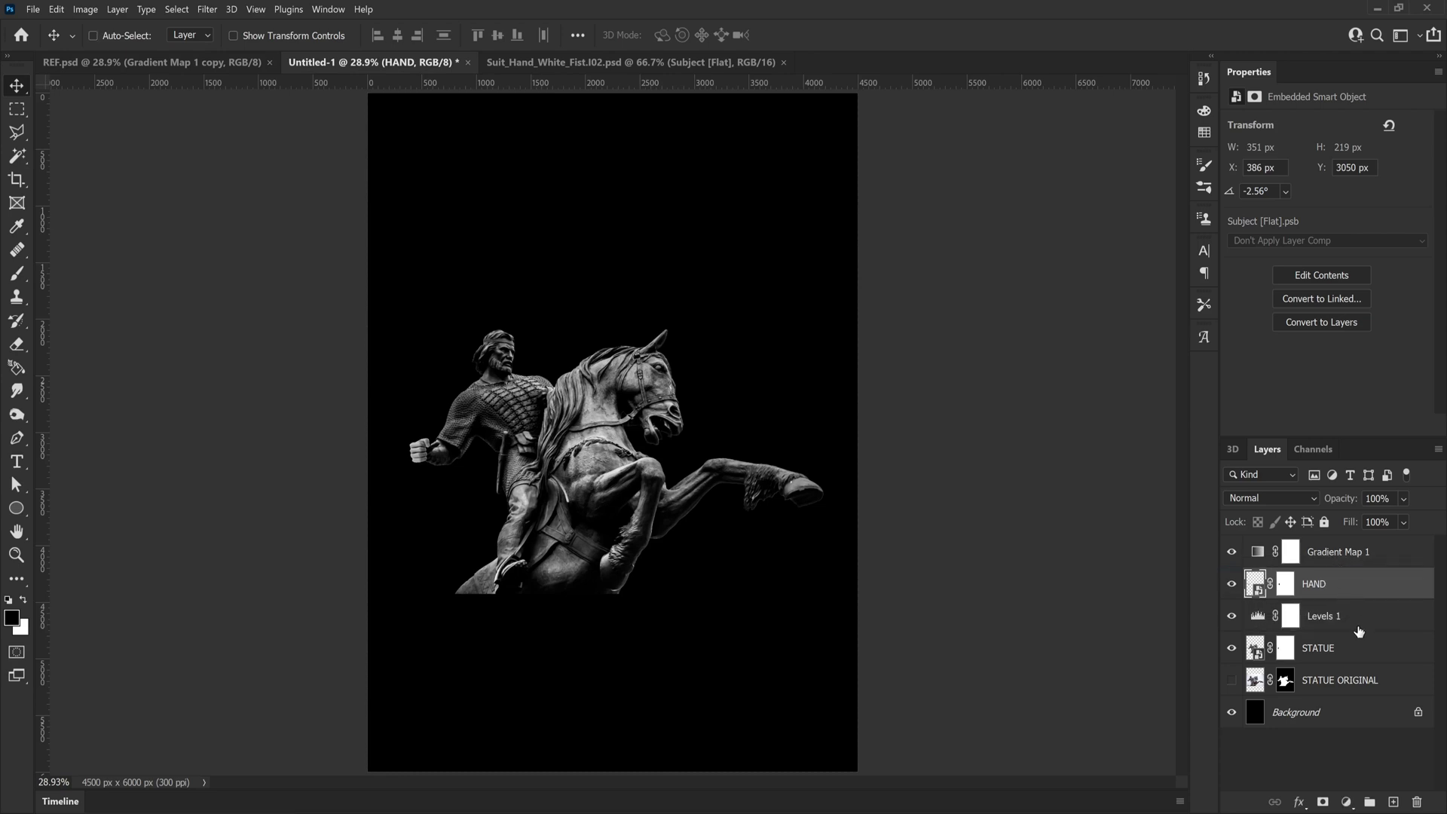
{"action": "left_click", "coordinate": [1361, 631], "text": "alt"}
Add a Levels adjustment clipped to the HAND layer and darken the fist to match the statue
{"action": "left_click", "coordinate": [1347, 802]}
{"action": "left_click", "coordinate": [1345, 624]}
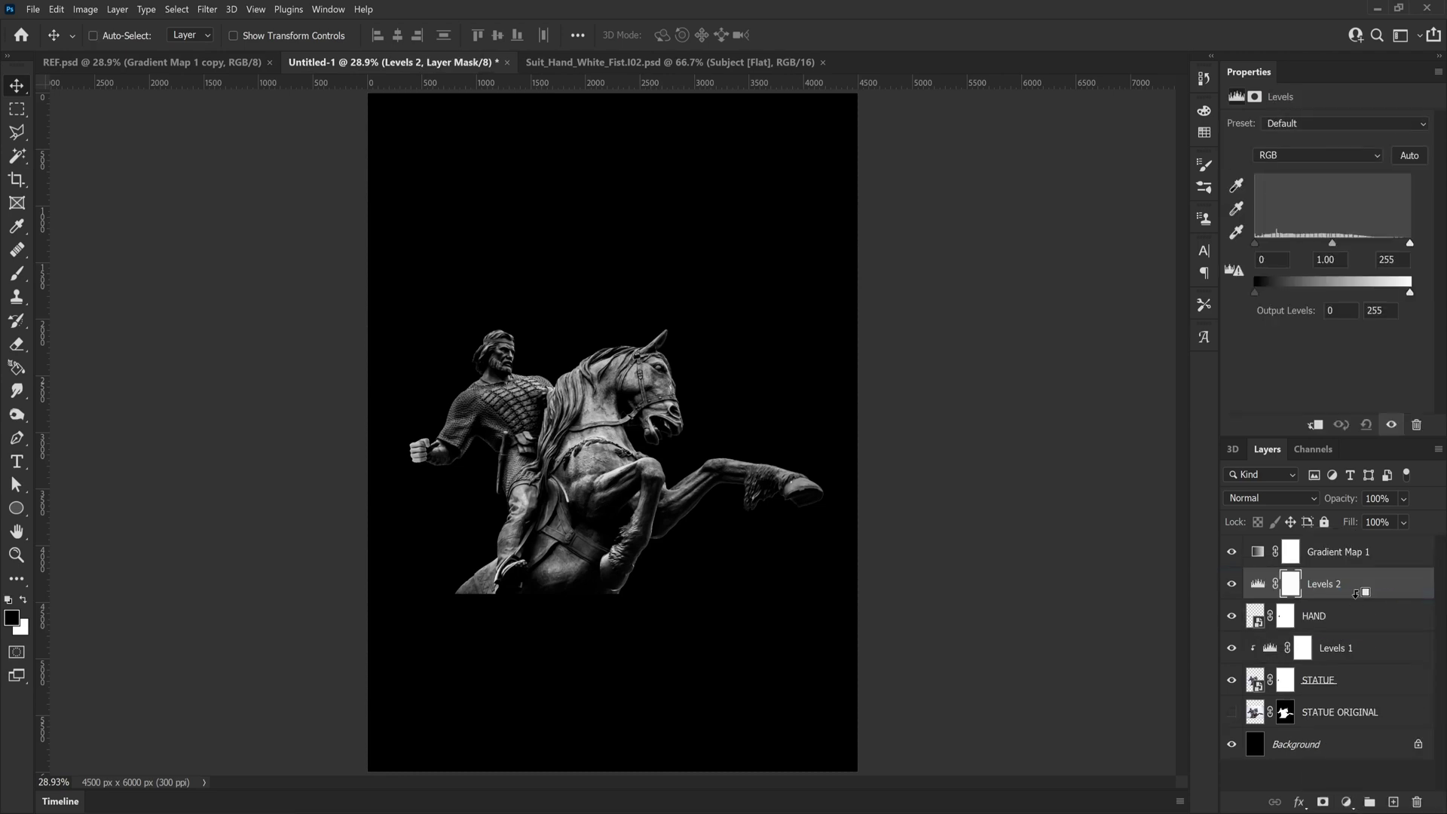
{"action": "left_click", "coordinate": [1357, 596], "text": "alt"}
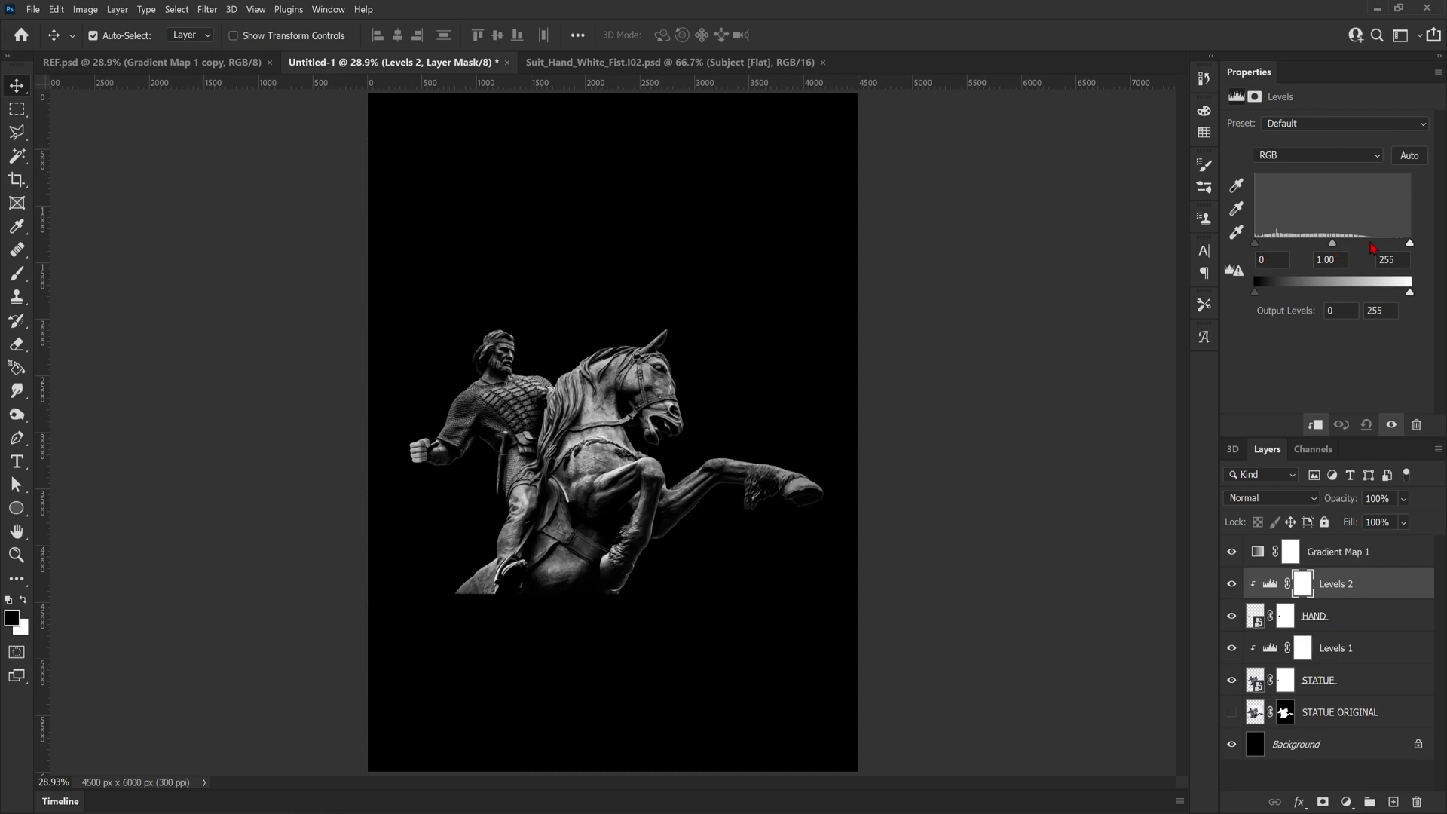
{"action": "left_click_drag", "start_coordinate": [1256, 245], "coordinate": [1399, 245]}
Rasterize the STATUE smart object into a pixel layer
{"action": "left_click", "coordinate": [537, 522]}
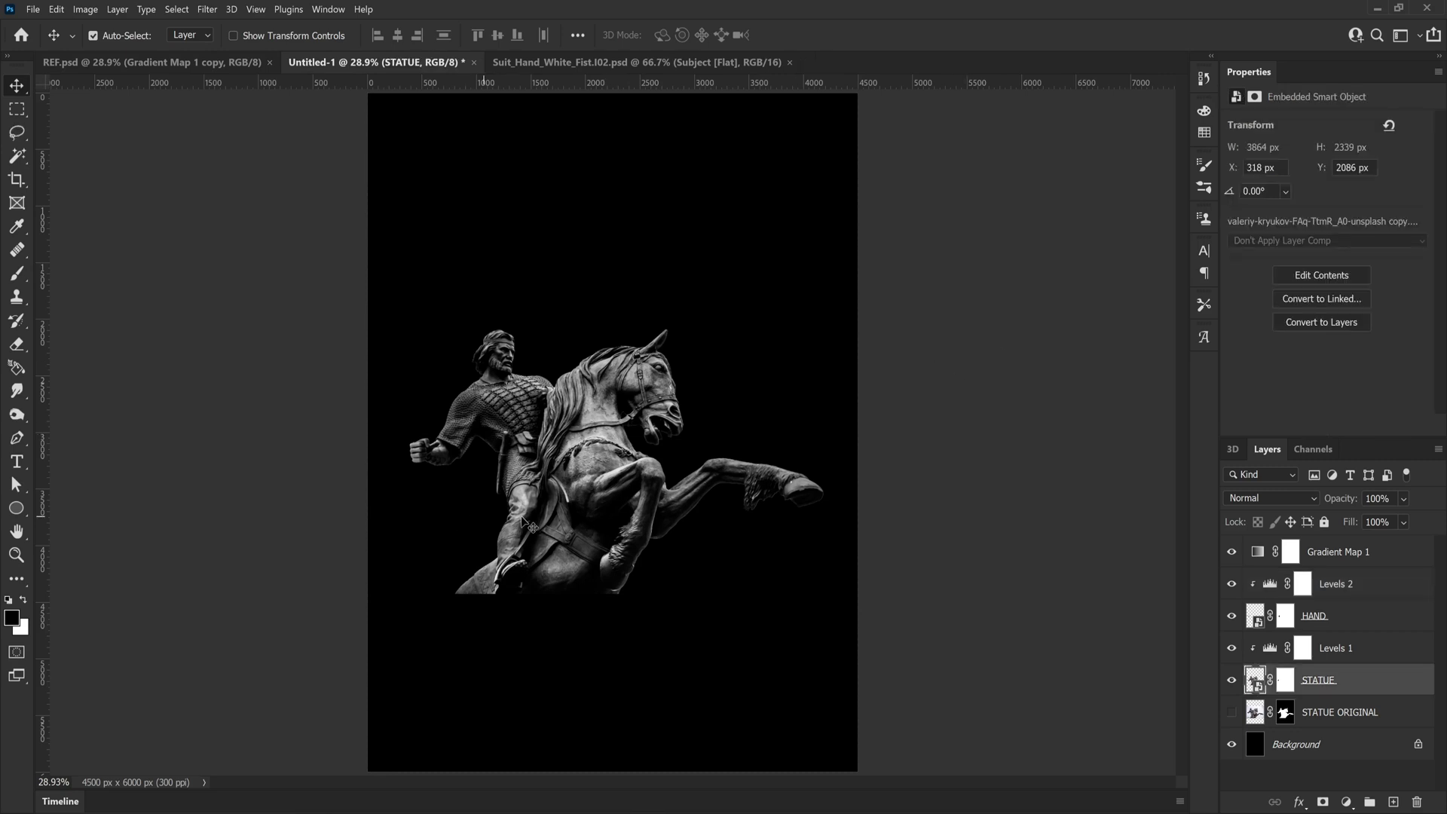
{"action": "right_click", "coordinate": [1366, 686]}
{"action": "left_click", "coordinate": [1237, 337]}
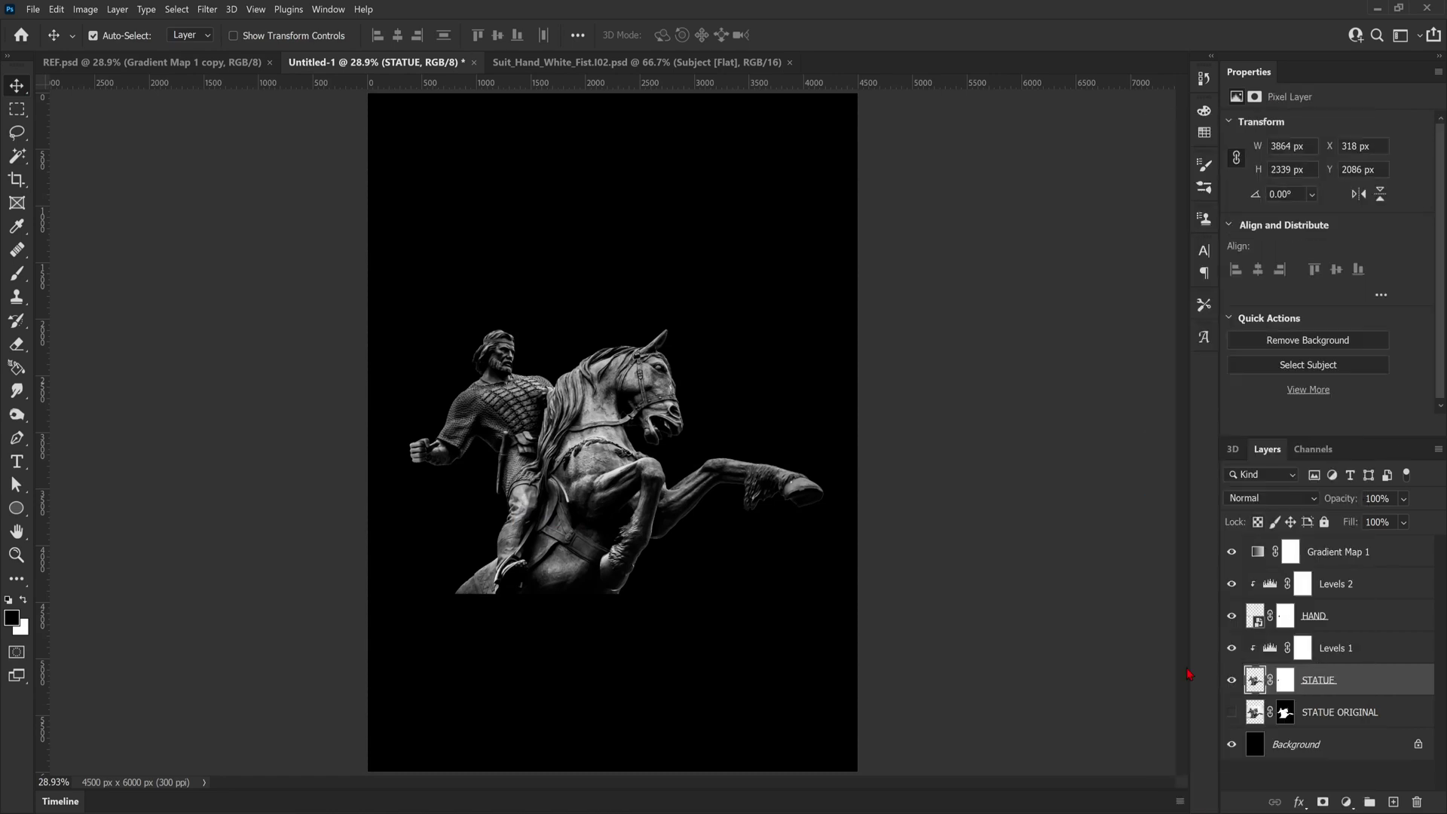
Heal away the statue's leftover thumb on the wrist beside the fist with a 40 px content-aware Spot Healing Brush
{"action": "left_click", "coordinate": [17, 555]}
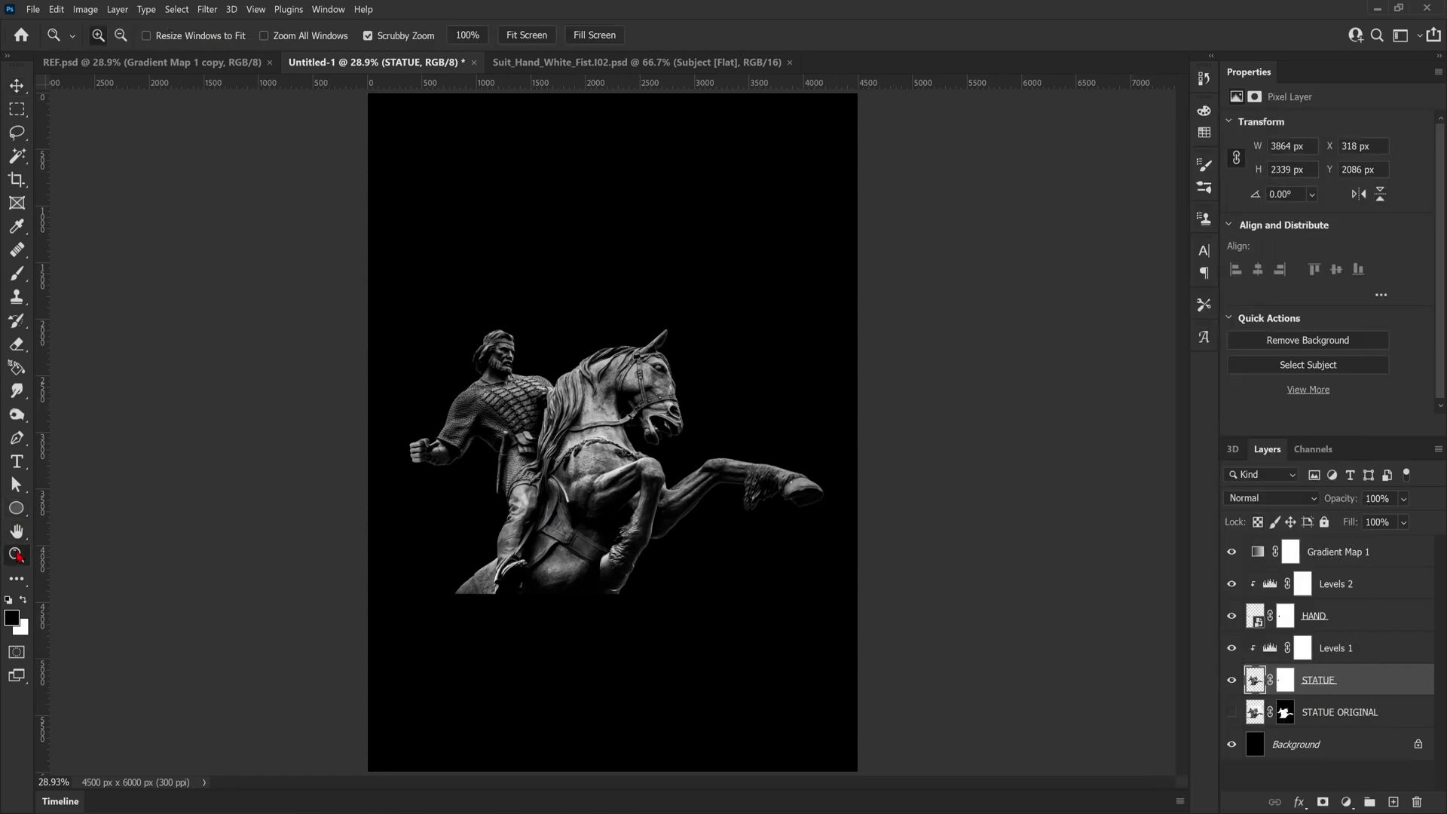
{"action": "left_click", "coordinate": [419, 446]}
{"action": "left_click", "coordinate": [420, 447]}
{"action": "left_click", "coordinate": [422, 448]}
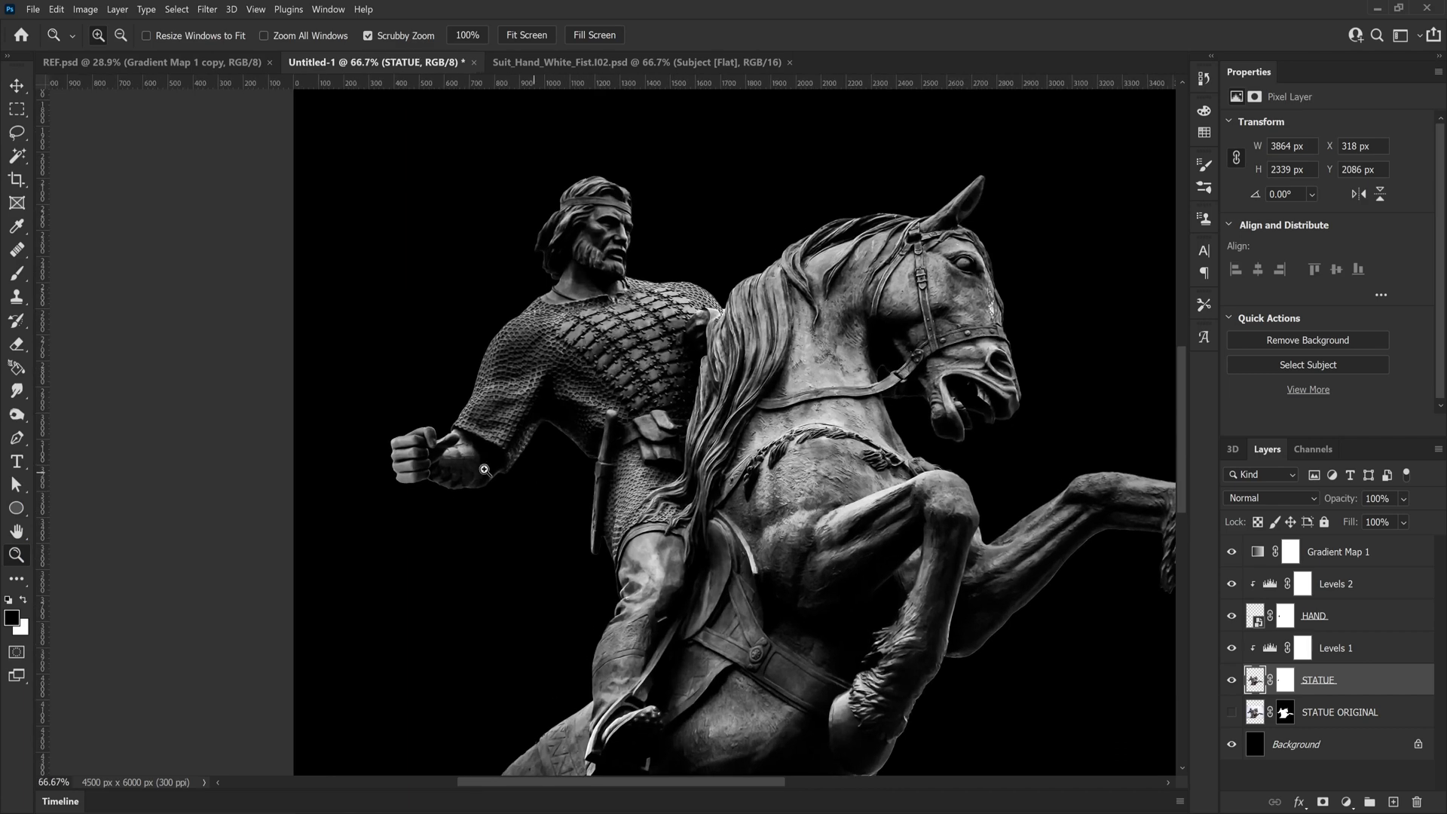
{"action": "left_click", "coordinate": [452, 463]}
{"action": "left_click", "coordinate": [445, 439]}
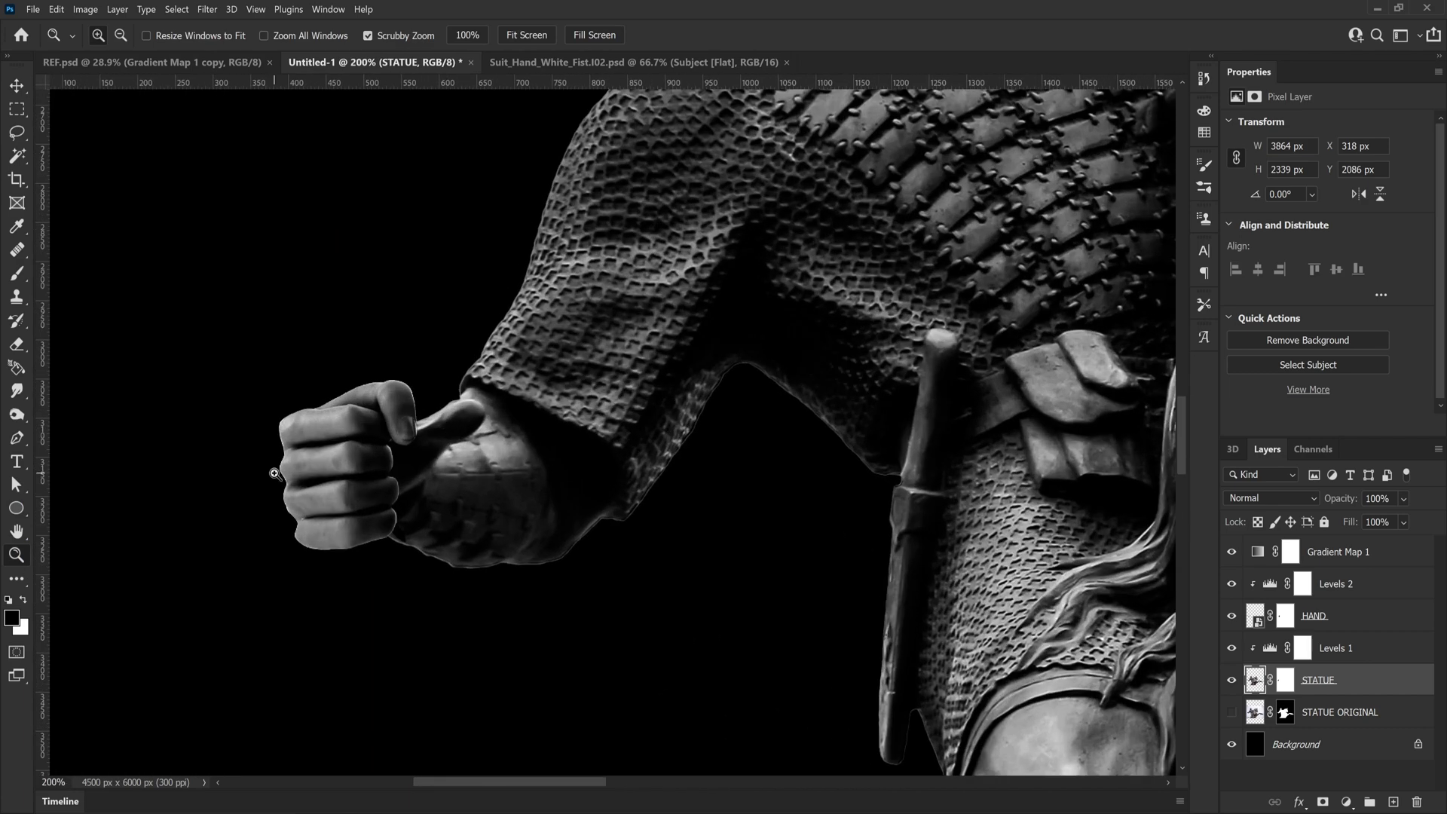
{"action": "key", "text": "j"}
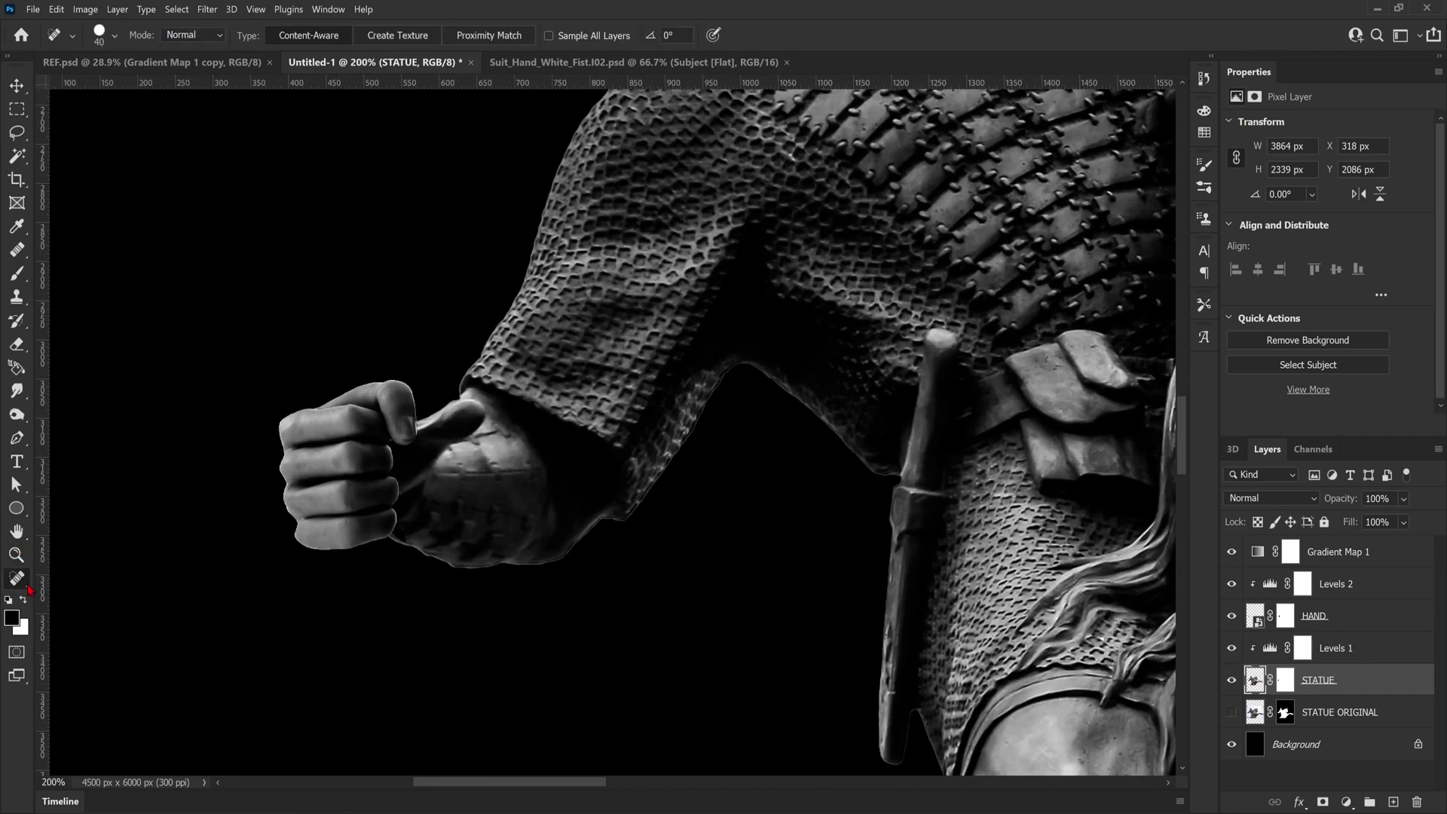
{"action": "right_click", "coordinate": [32, 591]}
{"action": "left_click", "coordinate": [87, 667]}
{"action": "left_click_drag", "start_coordinate": [448, 445], "coordinate": [480, 412]}
{"action": "mouse_move", "coordinate": [434, 459]}
{"action": "left_mouse_down"}
{"action": "mouse_move", "coordinate": [471, 429]}
{"action": "mouse_move", "coordinate": [489, 476]}
{"action": "mouse_move", "coordinate": [438, 438]}
{"action": "left_mouse_up"}
{"action": "left_click", "coordinate": [464, 407]}
{"action": "left_click", "coordinate": [445, 436]}
{"action": "left_click", "coordinate": [444, 447]}
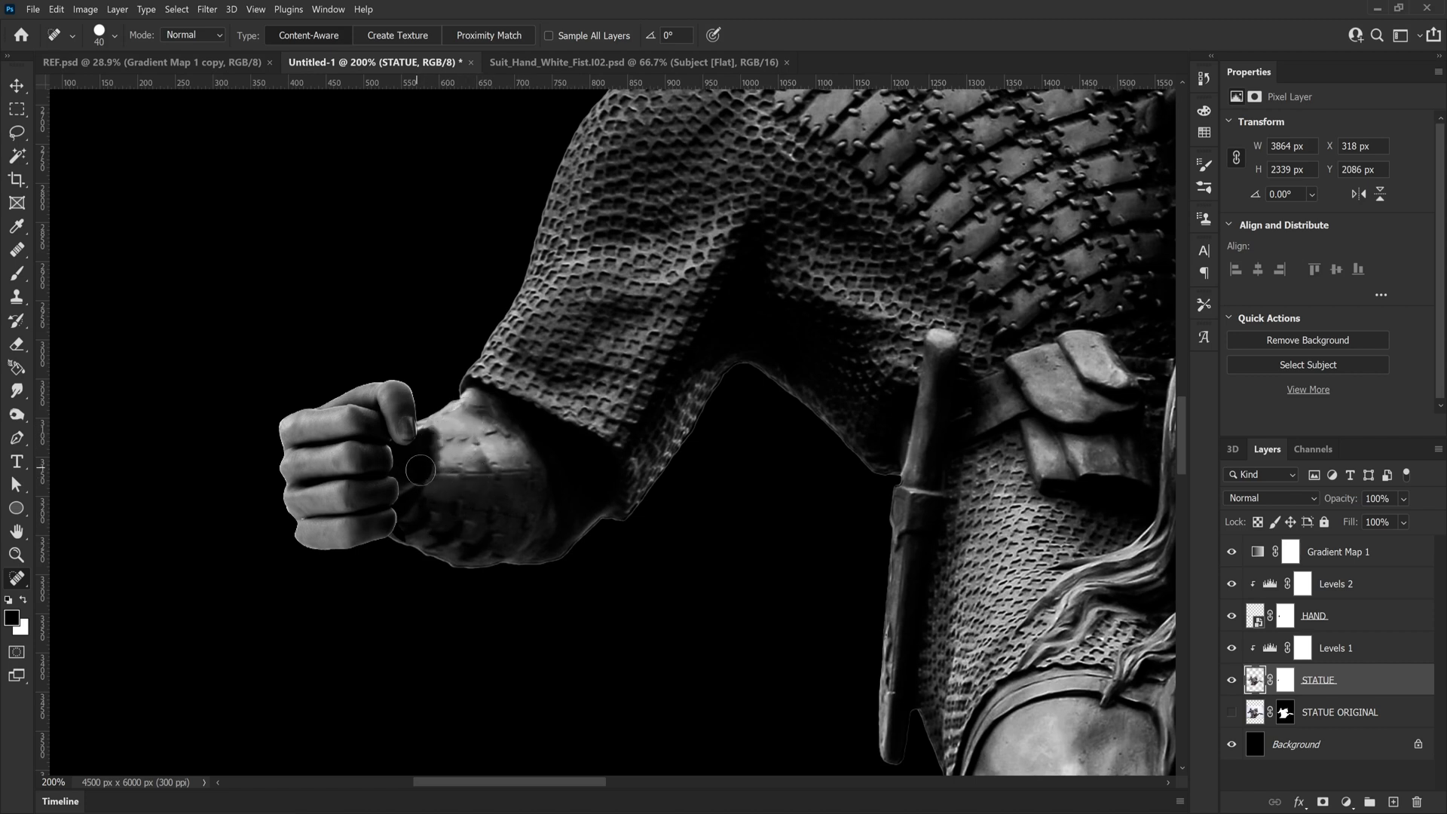
{"action": "left_click", "coordinate": [433, 464]}
{"action": "key", "text": "z"}
{"action": "right_click", "coordinate": [178, 546]}
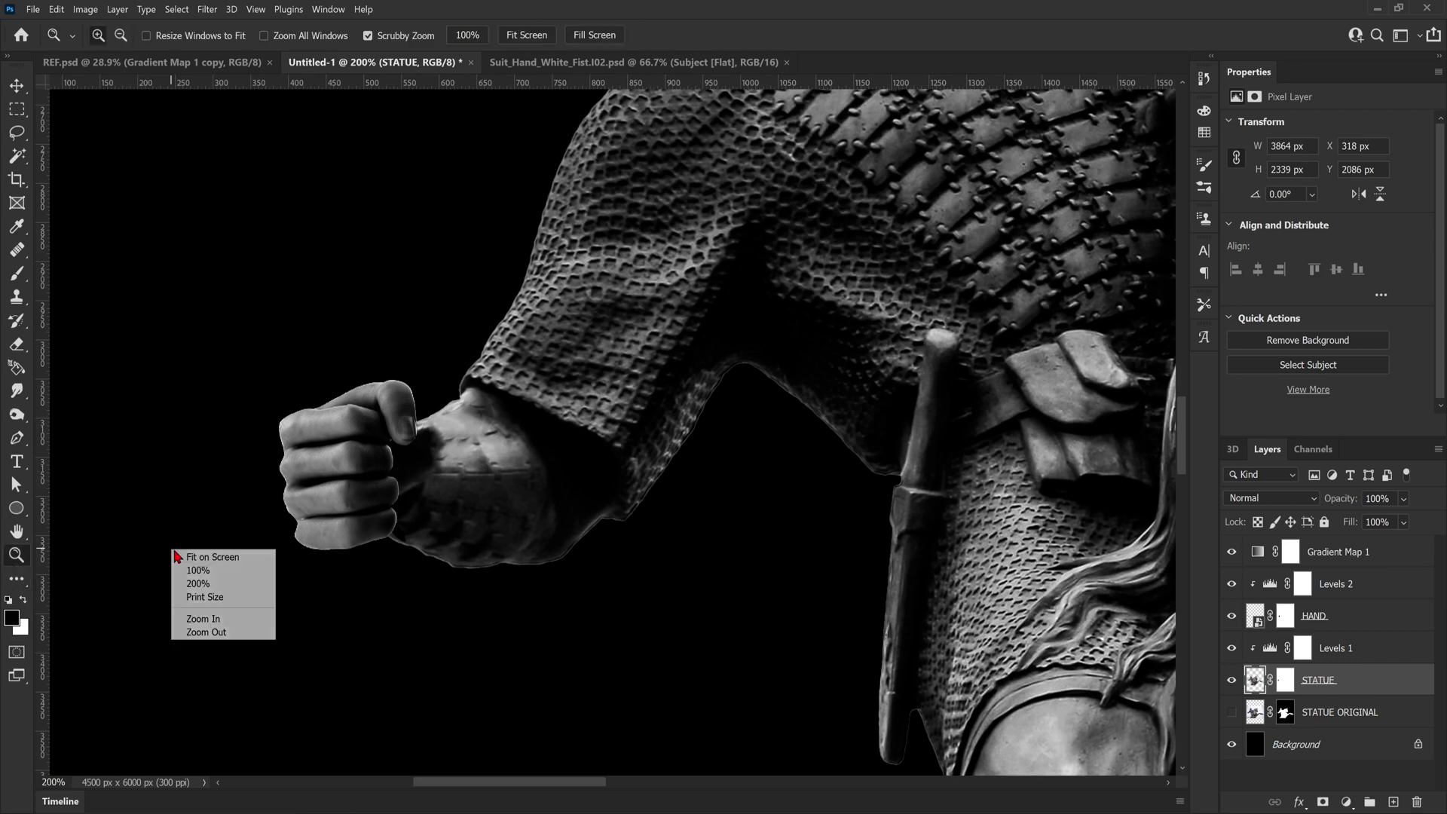
{"action": "left_click", "coordinate": [194, 554]}
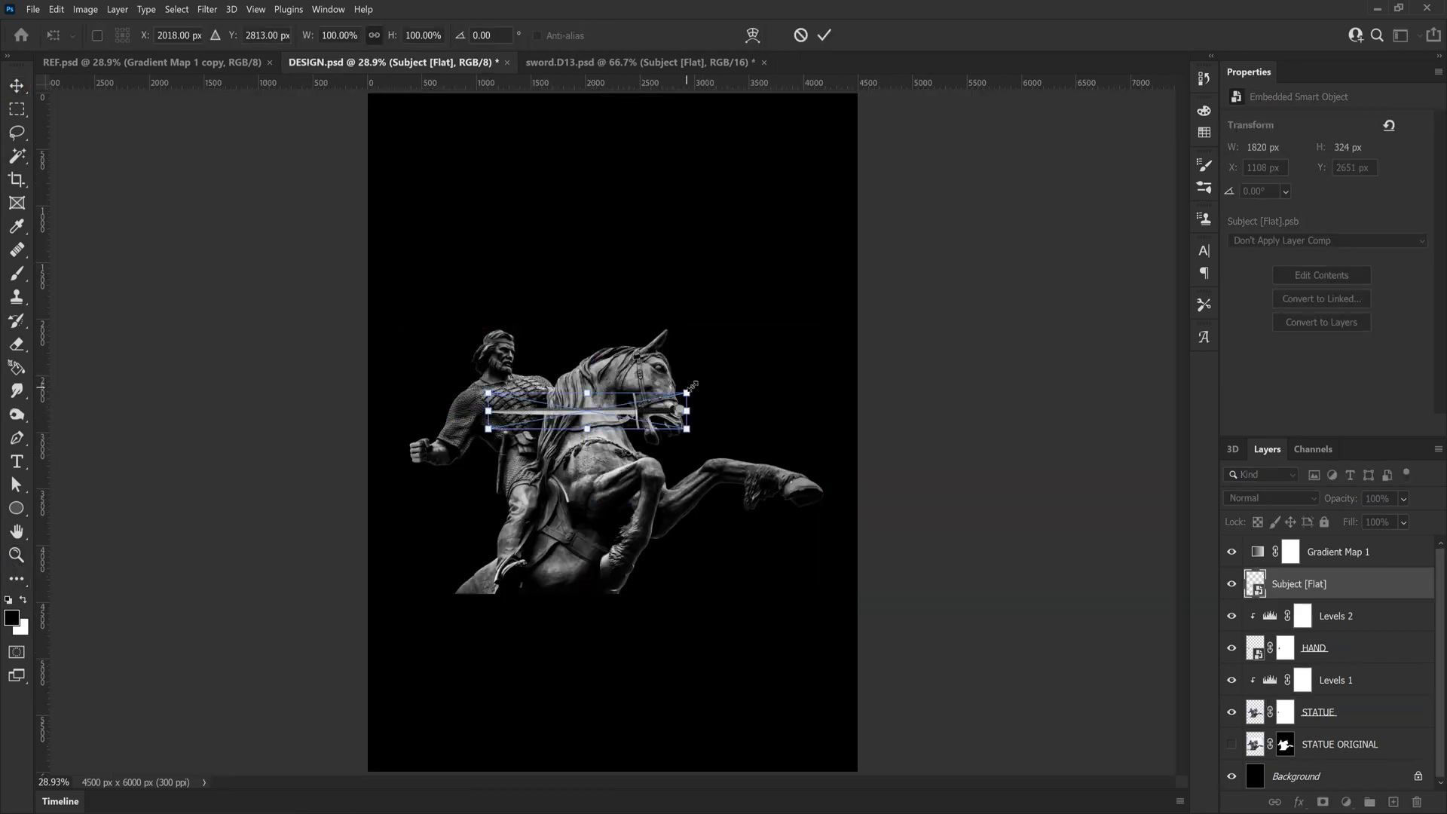
Rotate the pasted sword upright to about 83°, blade pointing up, and place its grip over the rider's fist
{"action": "left_click_drag", "start_coordinate": [693, 386], "coordinate": [618, 516]}
{"action": "left_click_drag", "start_coordinate": [589, 482], "coordinate": [433, 462]}
{"action": "right_click", "coordinate": [418, 454]}
{"action": "left_click", "coordinate": [486, 743]}
{"action": "left_click_drag", "start_coordinate": [487, 255], "coordinate": [460, 245]}
{"action": "left_click_drag", "start_coordinate": [415, 331], "coordinate": [411, 337]}
{"action": "right_click", "coordinate": [416, 455]}
{"action": "left_click", "coordinate": [485, 744]}
{"action": "left_click_drag", "start_coordinate": [469, 271], "coordinate": [440, 261]}
{"action": "left_click_drag", "start_coordinate": [429, 420], "coordinate": [422, 421]}
{"action": "key", "text": "Return"}
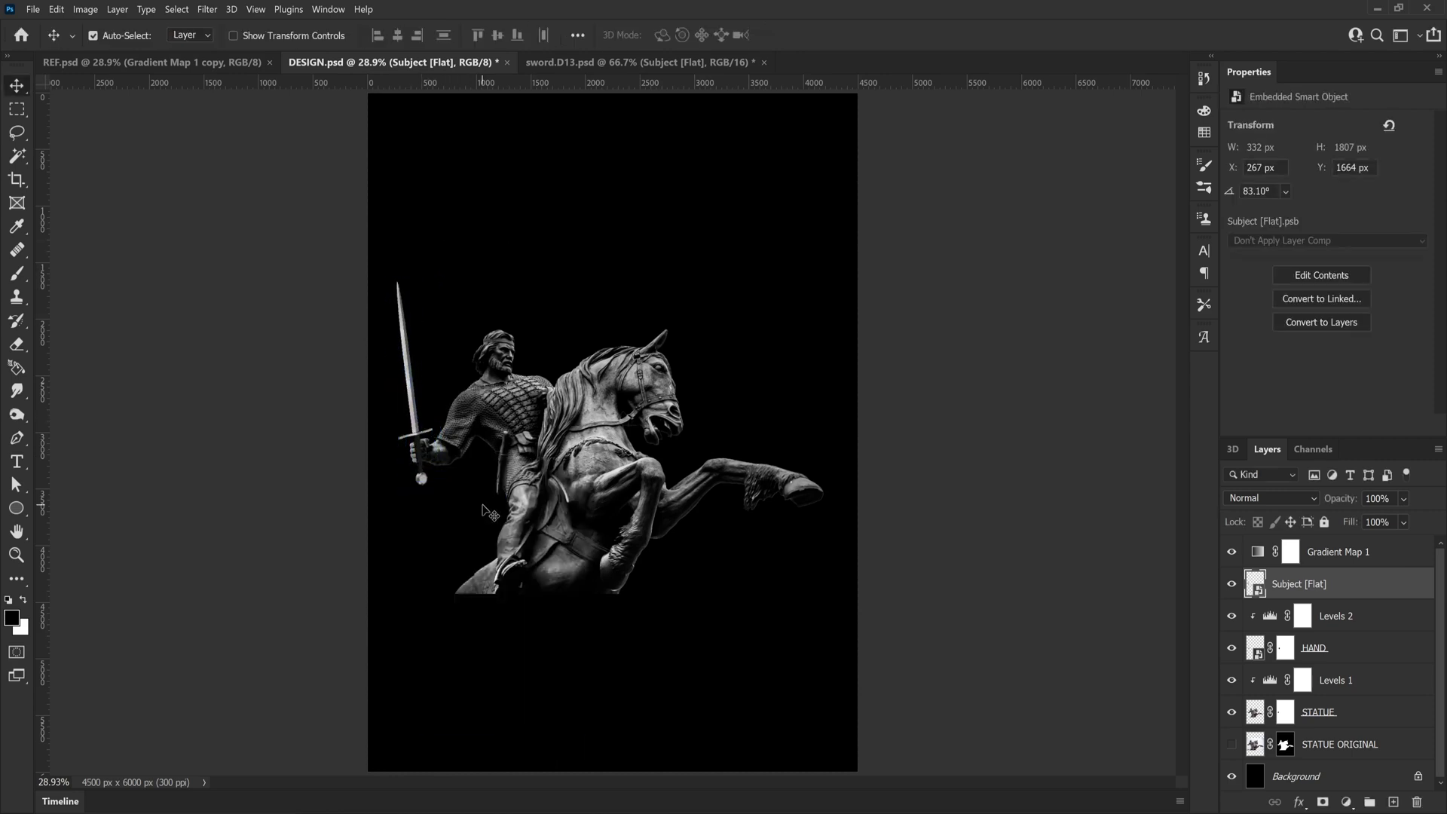
Refine the sword's rotation to about 86.25° and nudge its grip into line with the fist
{"action": "key", "text": "ctrl+t"}
{"action": "left_click_drag", "start_coordinate": [446, 258], "coordinate": [453, 262]}
{"action": "left_click_drag", "start_coordinate": [417, 360], "coordinate": [421, 361]}
{"action": "key", "text": "Return"}
{"action": "key", "text": "z"}
{"action": "left_click_drag", "start_coordinate": [426, 443], "coordinate": [494, 443]}
{"action": "left_click_drag", "start_coordinate": [388, 409], "coordinate": [406, 415]}
{"action": "key", "text": "z"}
{"action": "right_click", "coordinate": [337, 536]}
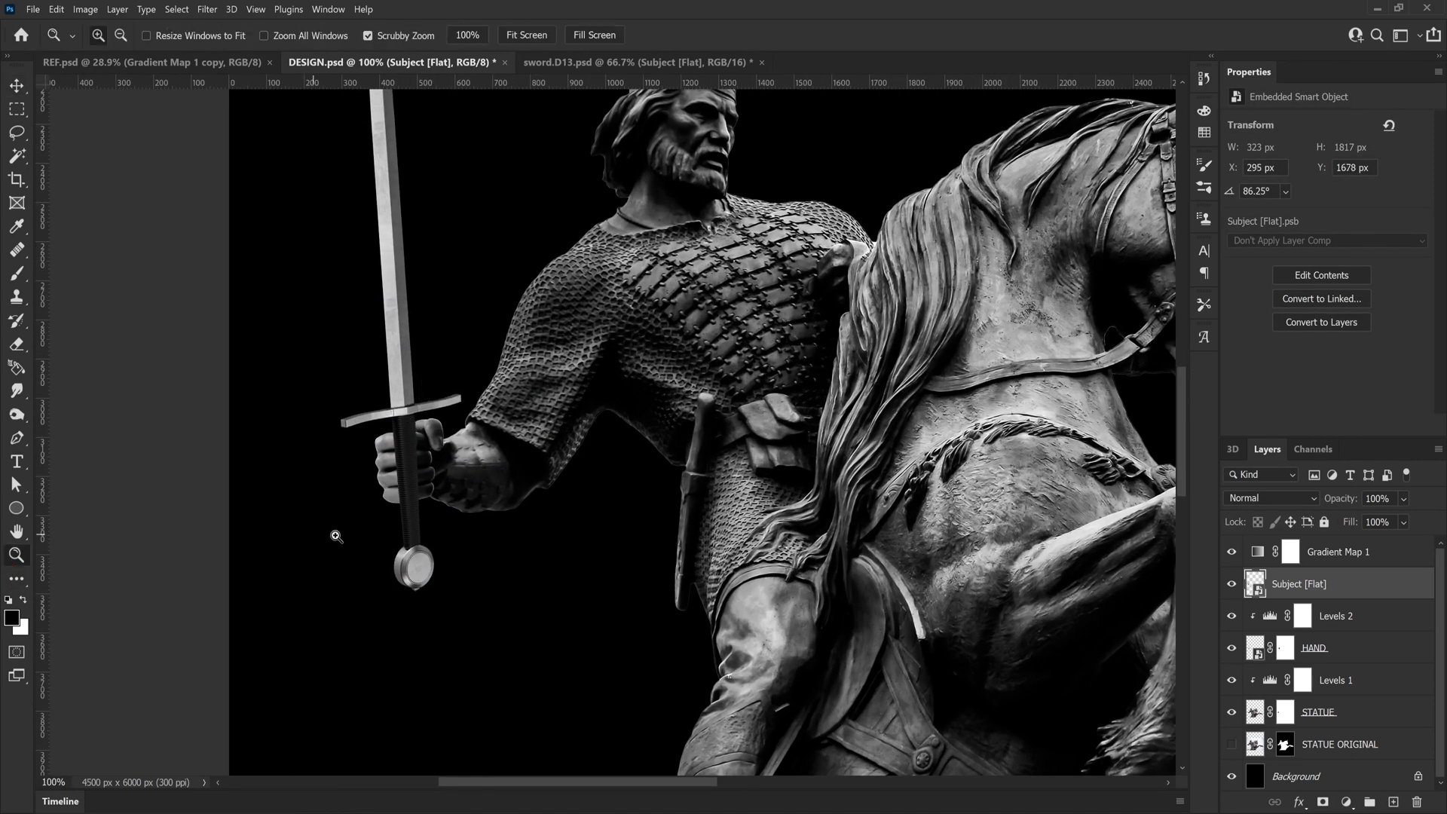
{"action": "left_click", "coordinate": [355, 545]}
Rename the sword layer SWORD and add a layer mask to it
{"action": "double_click", "coordinate": [1300, 585]}
{"action": "type", "text": "SW"}
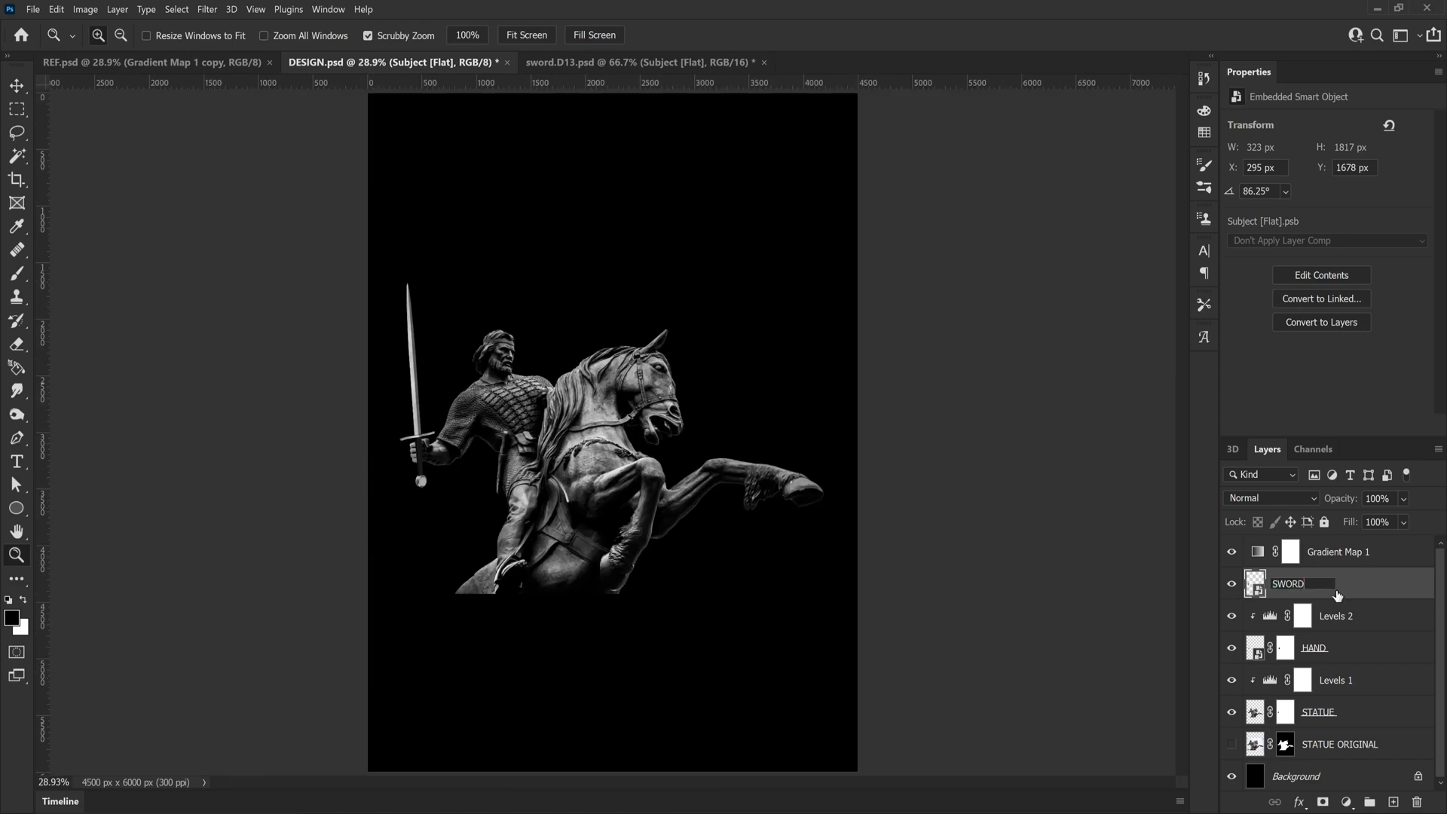
{"action": "type", "text": "ORD"}
{"action": "key", "text": "Return"}
{"action": "left_click", "coordinate": [1323, 802]}
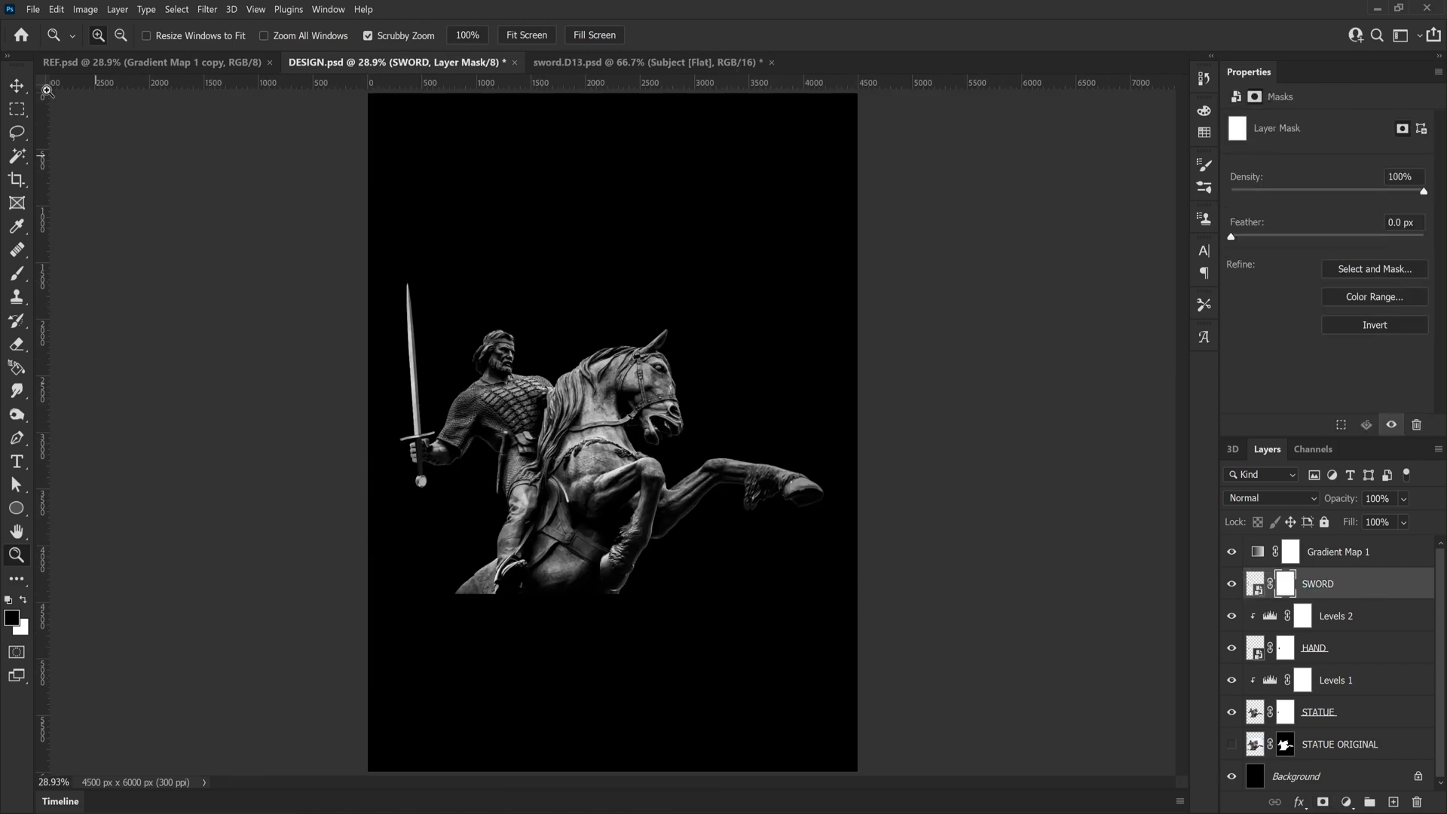
Mask out the sword's grip where it covers the fingers, using a 60 px brush within a selection of the HAND layer's outline
{"action": "left_click", "coordinate": [17, 272]}
{"action": "left_click", "coordinate": [114, 37]}
{"action": "left_click_drag", "start_coordinate": [129, 126], "coordinate": [252, 133]}
{"action": "key", "text": "Return"}
{"action": "key", "text": "ctrl+plus"}
{"action": "key", "text": "ctrl+plus"}
{"action": "left_click_drag", "start_coordinate": [640, 784], "coordinate": [506, 782]}
{"action": "key", "text": "ctrl+plus"}
{"action": "key", "text": "ctrl+plus"}
{"action": "scroll", "coordinate": [540, 768], "scroll_direction": "down", "scroll_amount": 2}
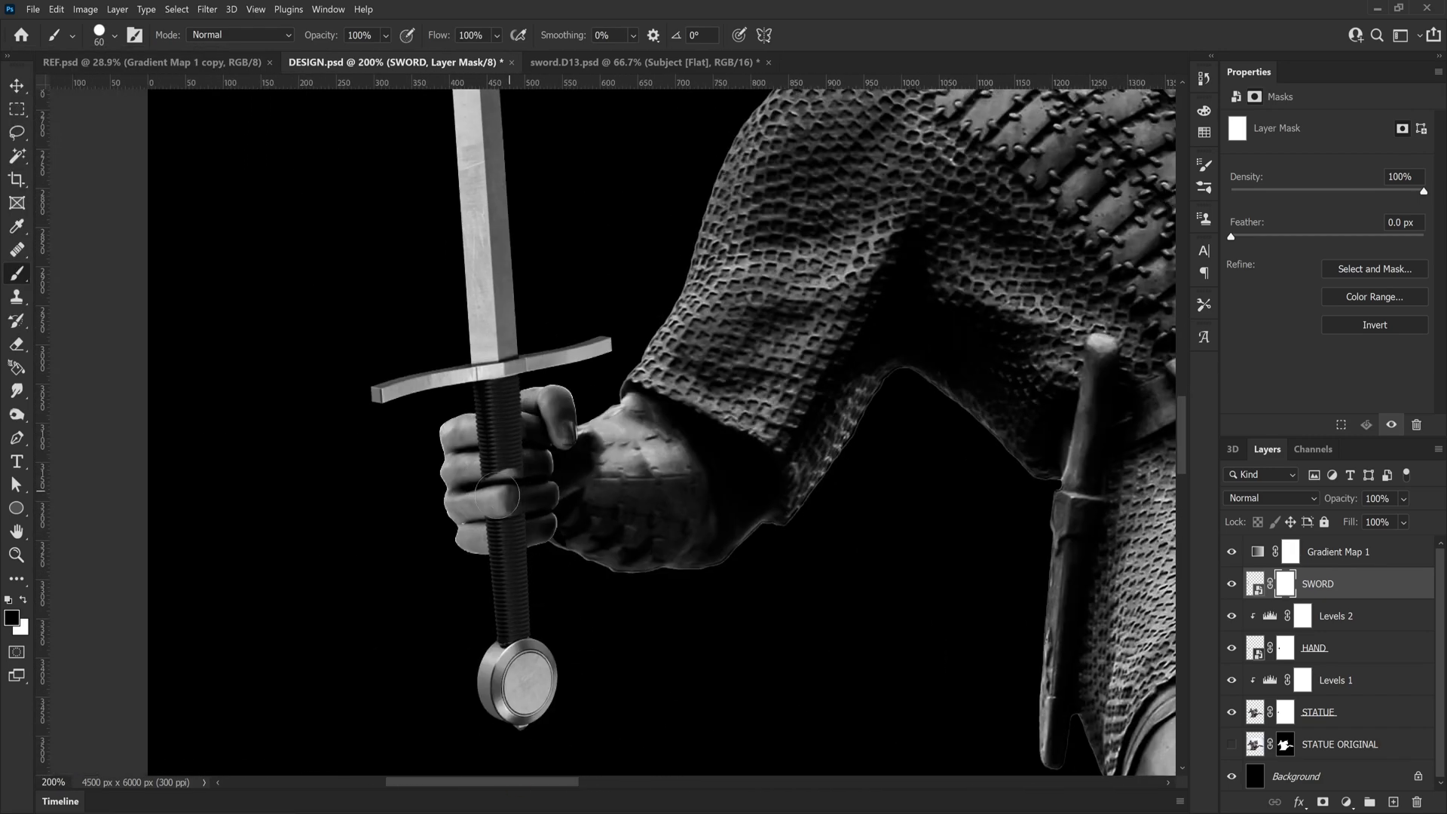
{"action": "left_click", "coordinate": [1255, 647], "text": "ctrl"}
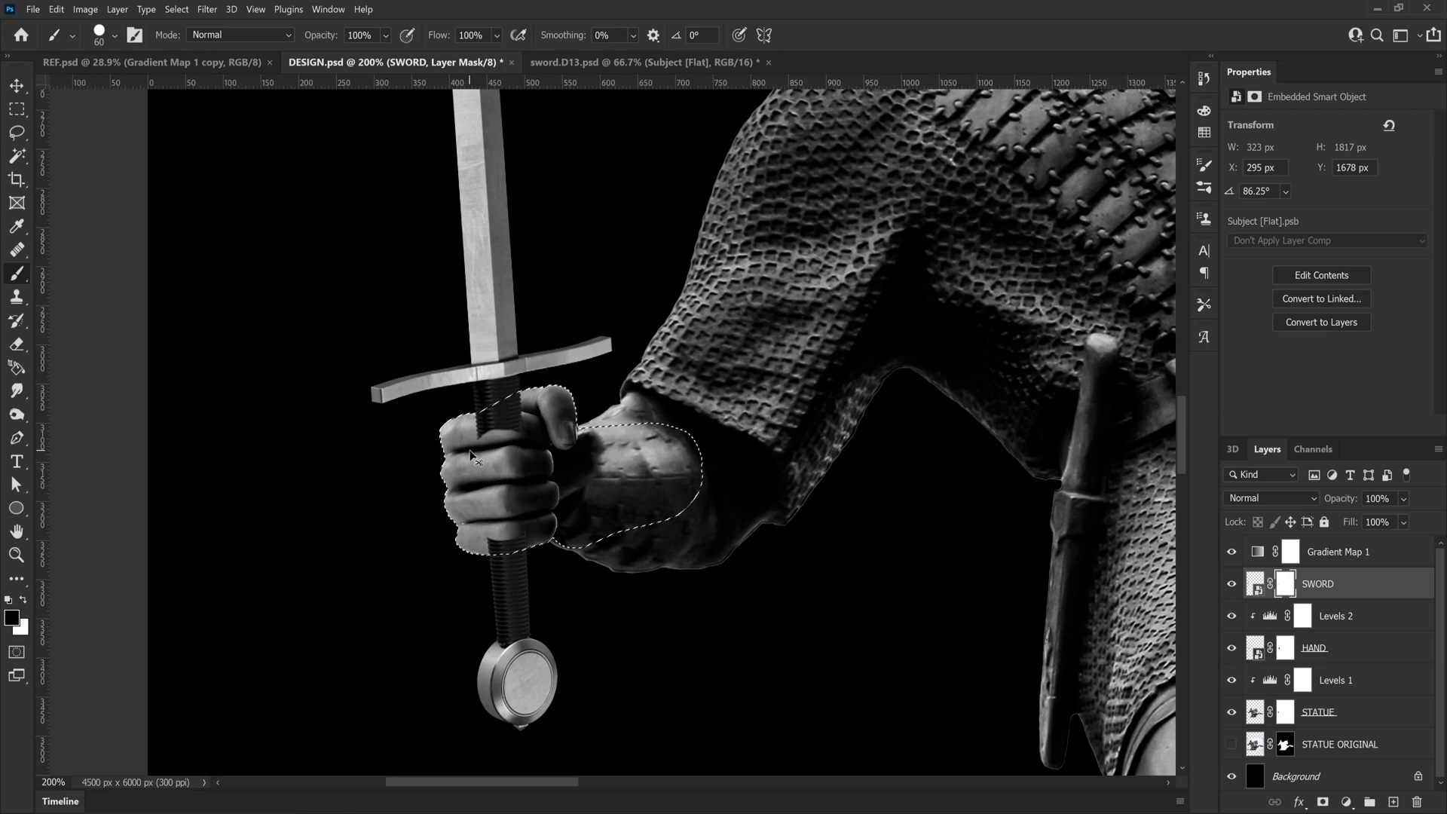
{"action": "key", "text": "z"}
{"action": "left_click", "coordinate": [498, 424]}
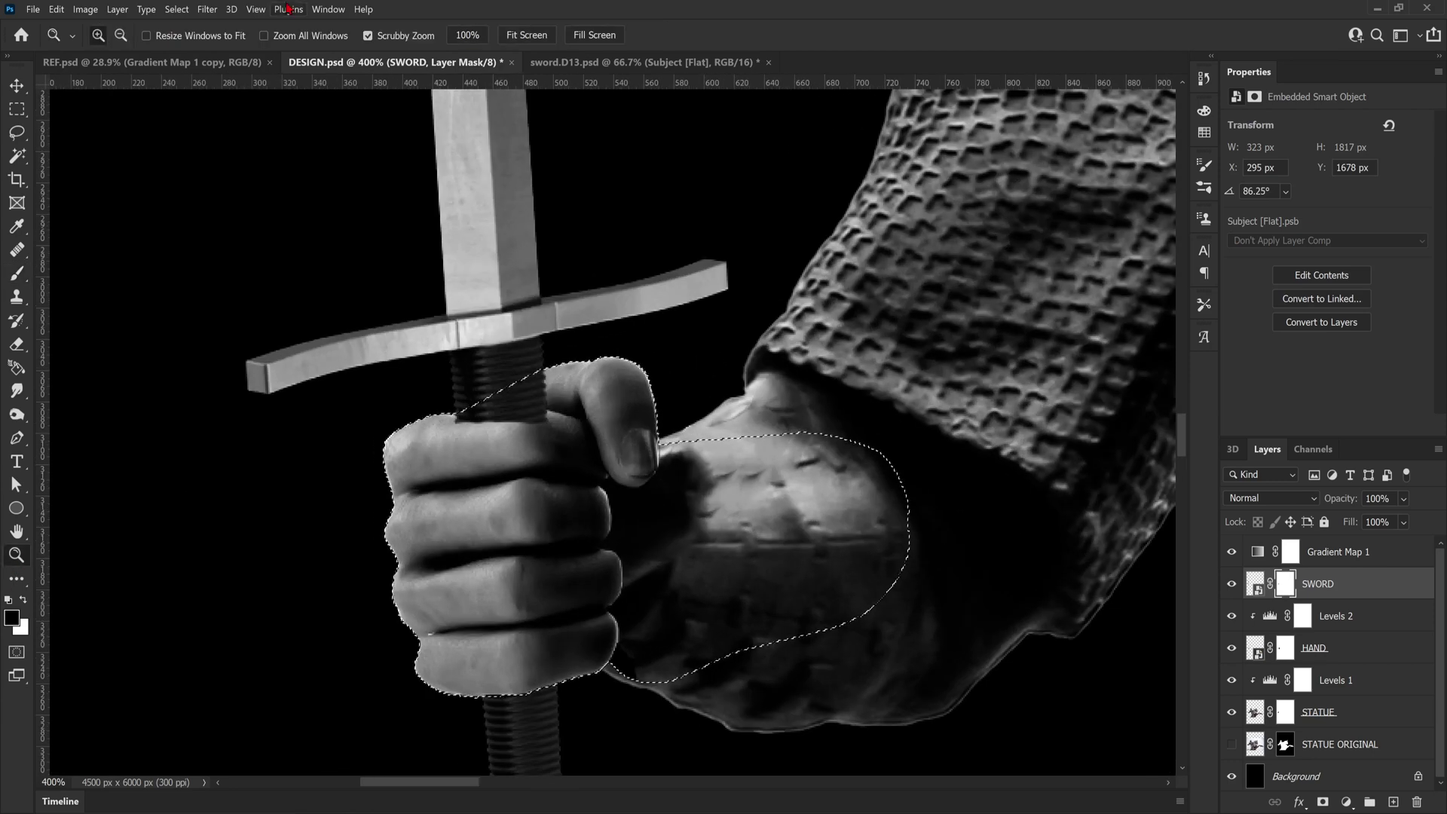
{"action": "key", "text": "ctrl+d"}
Lower the SWORD layer's opacity to 57%, refine its mask around the fist with a 10 px brush, and restore 100% opacity
{"action": "left_click_drag", "start_coordinate": [1404, 498], "coordinate": [1409, 522]}
{"action": "key", "text": "b"}
{"action": "key", "text": "bracketleft"}
{"action": "key", "text": "bracketleft"}
{"action": "key", "text": "bracketleft"}
{"action": "key", "text": "bracketleft"}
{"action": "key", "text": "bracketleft"}
{"action": "key", "text": "bracketleft"}
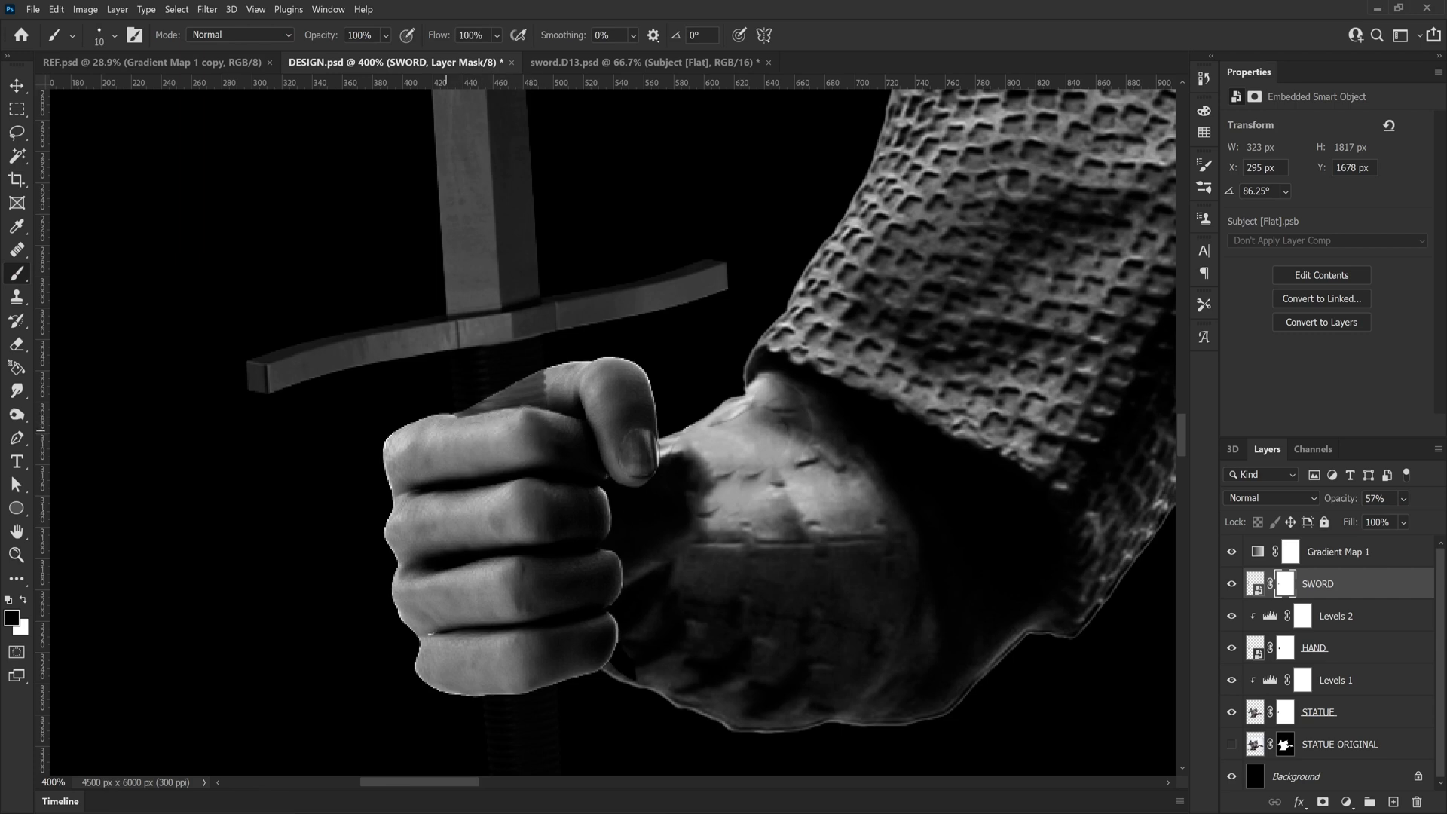
{"action": "key", "text": "z"}
{"action": "key", "text": "ctrl+0"}
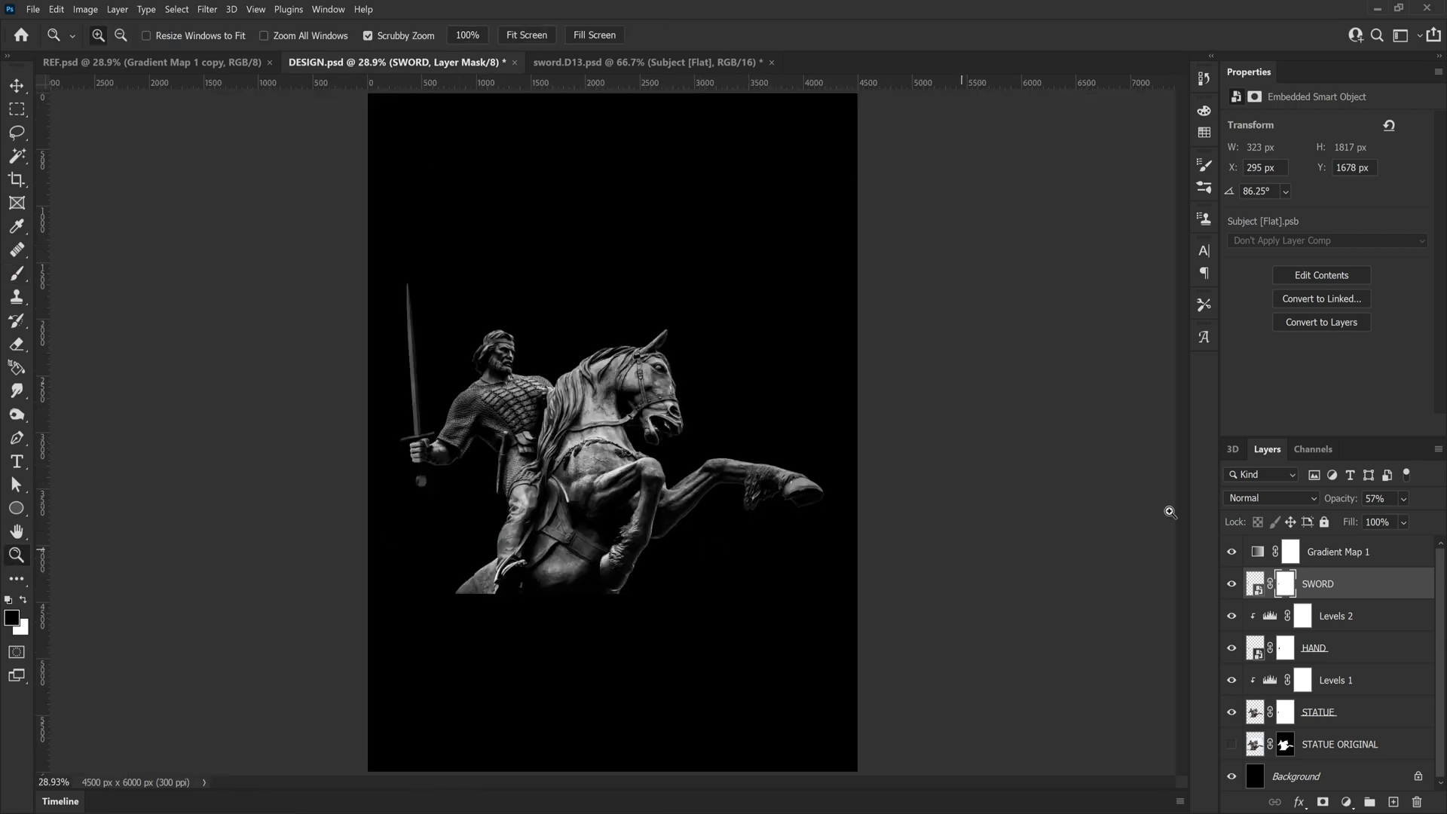
{"action": "key", "text": "0"}
{"action": "left_click_drag", "start_coordinate": [417, 456], "coordinate": [449, 505]}
{"action": "key", "text": "ctrl+0"}
Add a Levels adjustment clipped to the SWORD layer, raise the shadow input to about 64 and tune the midtones and highlights
{"action": "key", "text": "v"}
{"action": "left_click", "coordinate": [1347, 802]}
{"action": "left_click", "coordinate": [1357, 601]}
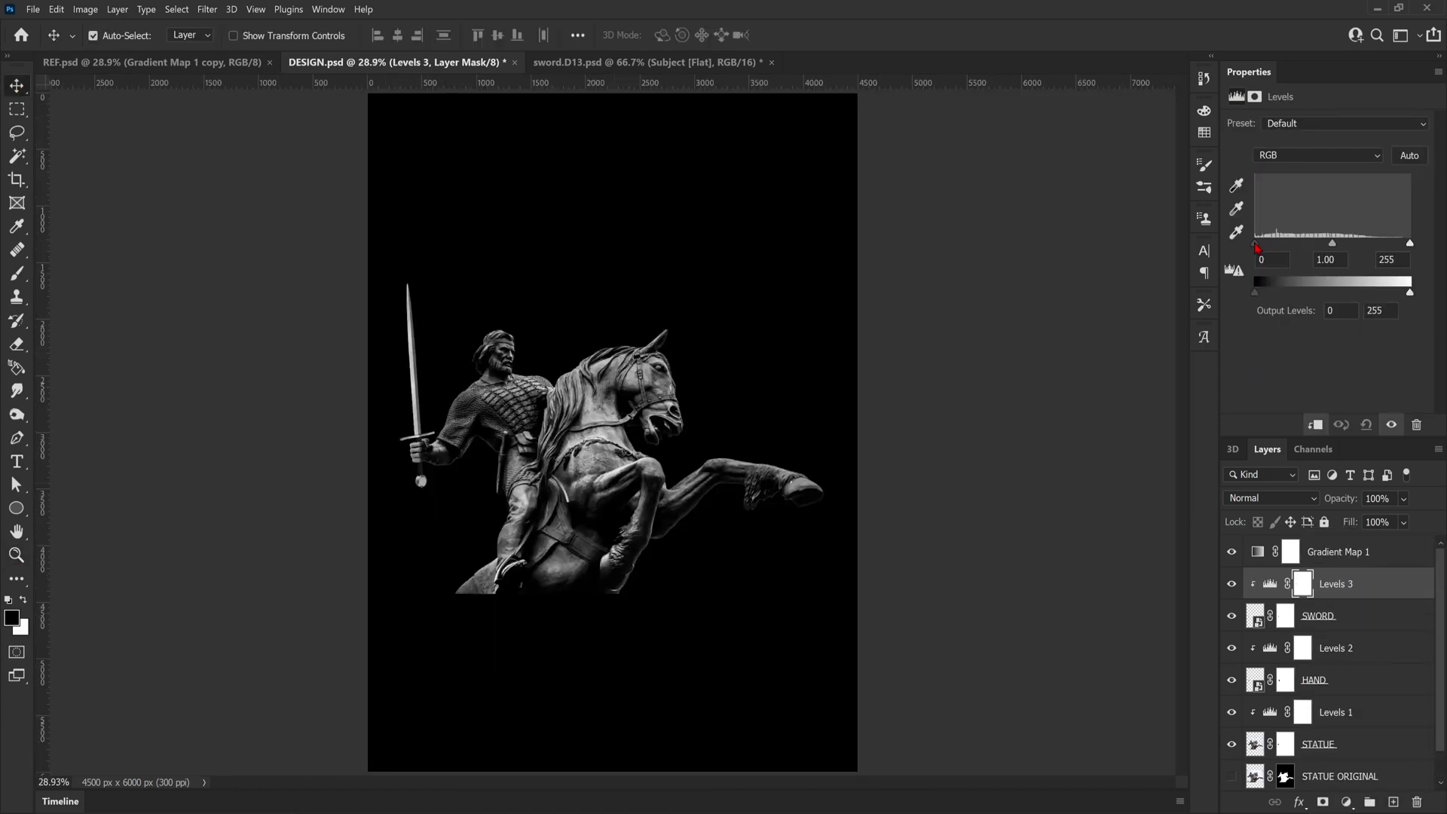
{"action": "left_click_drag", "start_coordinate": [1255, 245], "coordinate": [1294, 255]}
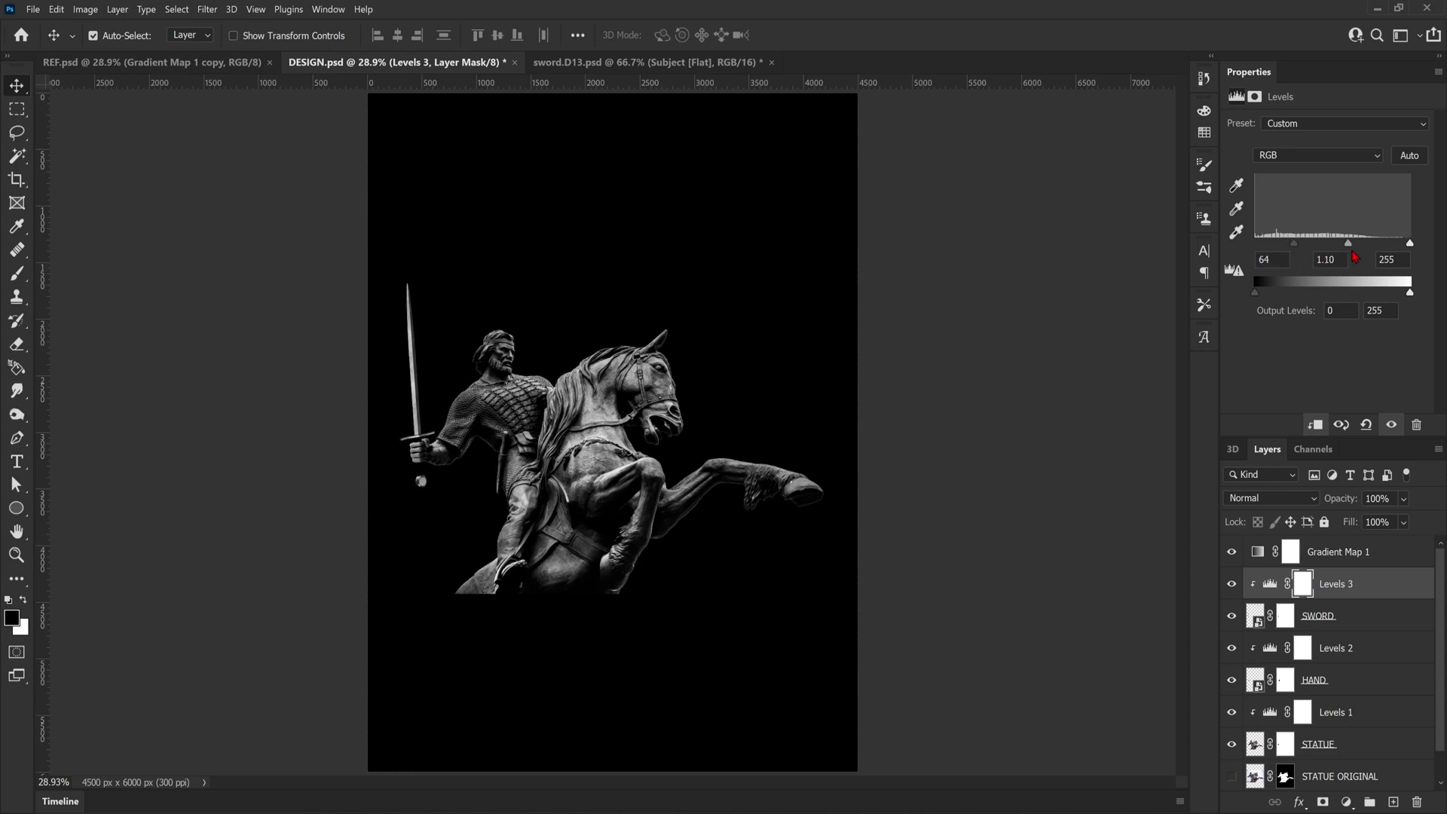
{"action": "left_click_drag", "start_coordinate": [1409, 244], "coordinate": [1387, 246]}
{"action": "left_click_drag", "start_coordinate": [1294, 246], "coordinate": [1398, 246]}
{"action": "left_click_drag", "start_coordinate": [1349, 246], "coordinate": [1344, 249]}
Duplicate the SWORD layer above Levels 3 and clip Levels 3 back to the original SWORD layer
{"action": "left_click", "coordinate": [1349, 615]}
{"action": "key", "text": "ctrl+j"}
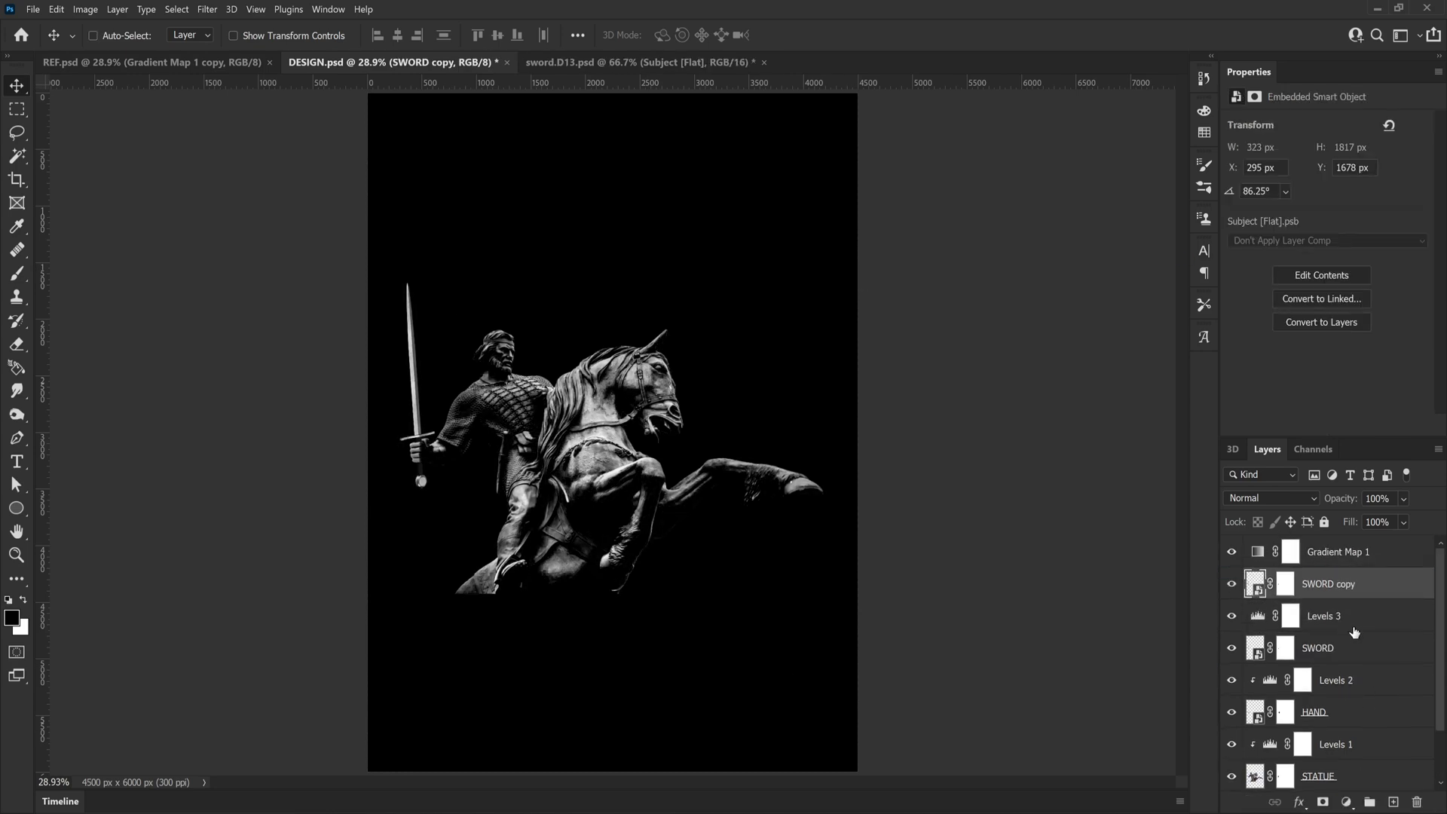
{"action": "left_click_drag", "start_coordinate": [1361, 631], "coordinate": [1302, 592]}
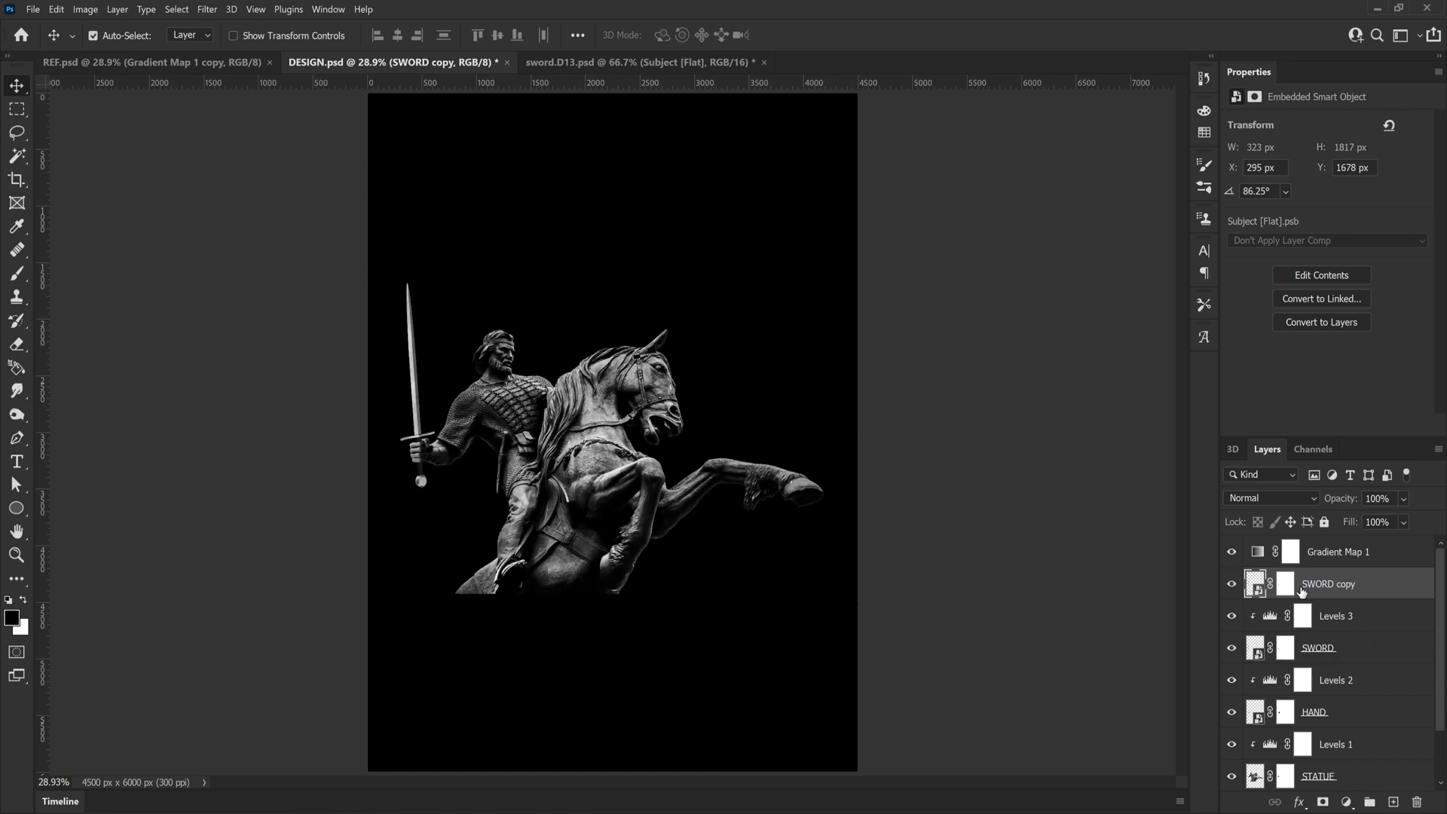
Paint out the blade on the SWORD copy layer's mask with an enlarged black brush
{"action": "left_click", "coordinate": [26, 278]}
{"action": "key", "text": "ctrl+backslash"}
{"action": "key", "text": "bracketright"}
{"action": "key", "text": "bracketright"}
{"action": "key", "text": "bracketright"}
{"action": "key", "text": "bracketright"}
{"action": "key", "text": "bracketright"}
{"action": "key", "text": "bracketright"}
{"action": "key", "text": "bracketright"}
{"action": "left_click_drag", "start_coordinate": [412, 283], "coordinate": [429, 424]}
Hide the original SWORD layer and mask out the copy's crossguard and pommel with a smaller brush, leaving only the grip
{"action": "scroll", "coordinate": [415, 474], "scroll_direction": "up", "scroll_amount": 4}
{"action": "key", "text": "bracketleft"}
{"action": "key", "text": "bracketleft"}
{"action": "key", "text": "bracketleft"}
{"action": "key", "text": "bracketleft"}
{"action": "key", "text": "bracketleft"}
{"action": "key", "text": "bracketleft"}
{"action": "key", "text": "v"}
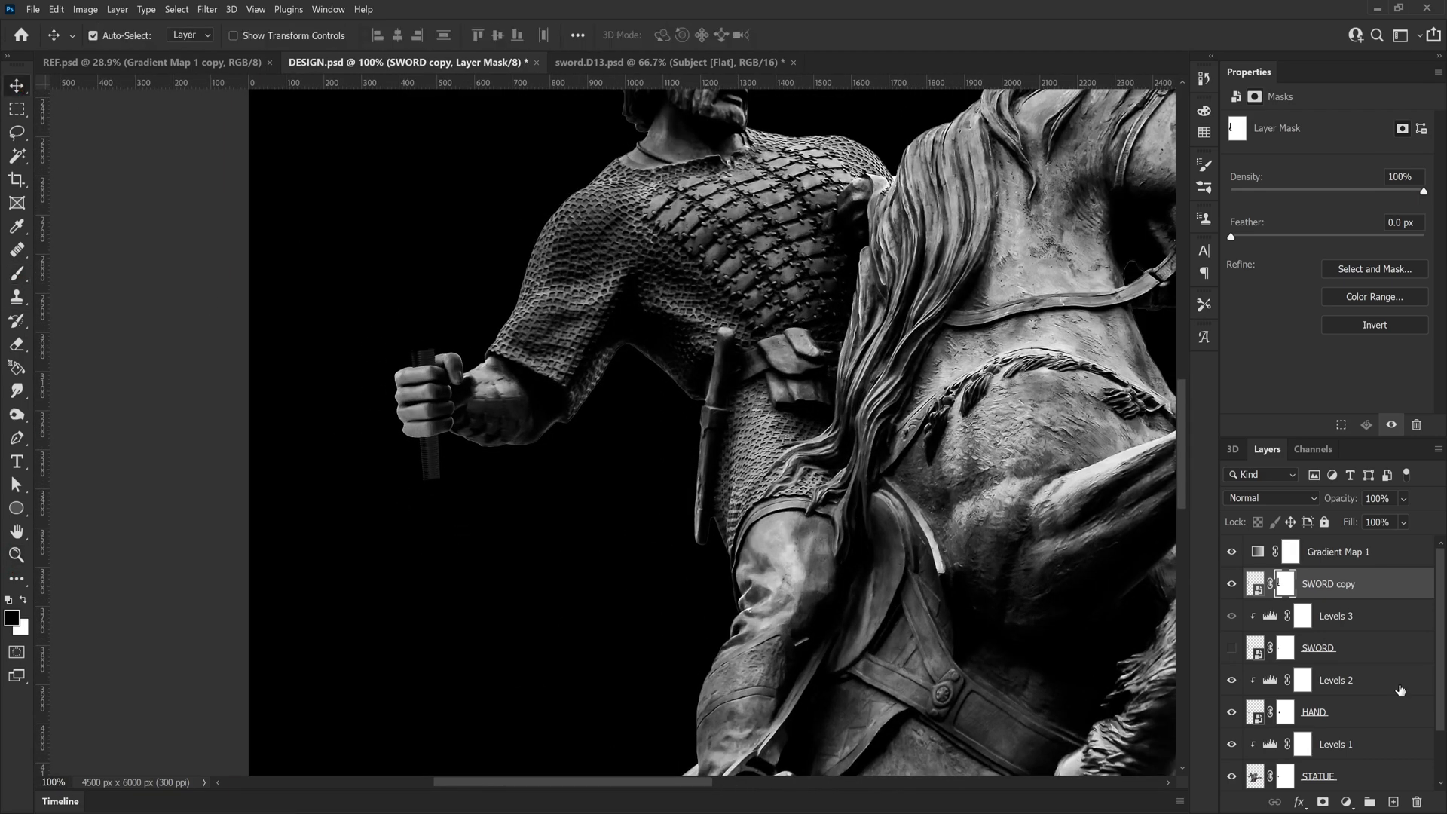
Add a Levels adjustment clipped to the SWORD copy layer, show the SWORD layer again, and brighten the grip through the highlights and midtones
{"action": "left_click", "coordinate": [1347, 802]}
{"action": "left_click", "coordinate": [1360, 604]}
{"action": "left_click", "coordinate": [1349, 599], "text": "alt"}
{"action": "left_click", "coordinate": [1232, 682]}
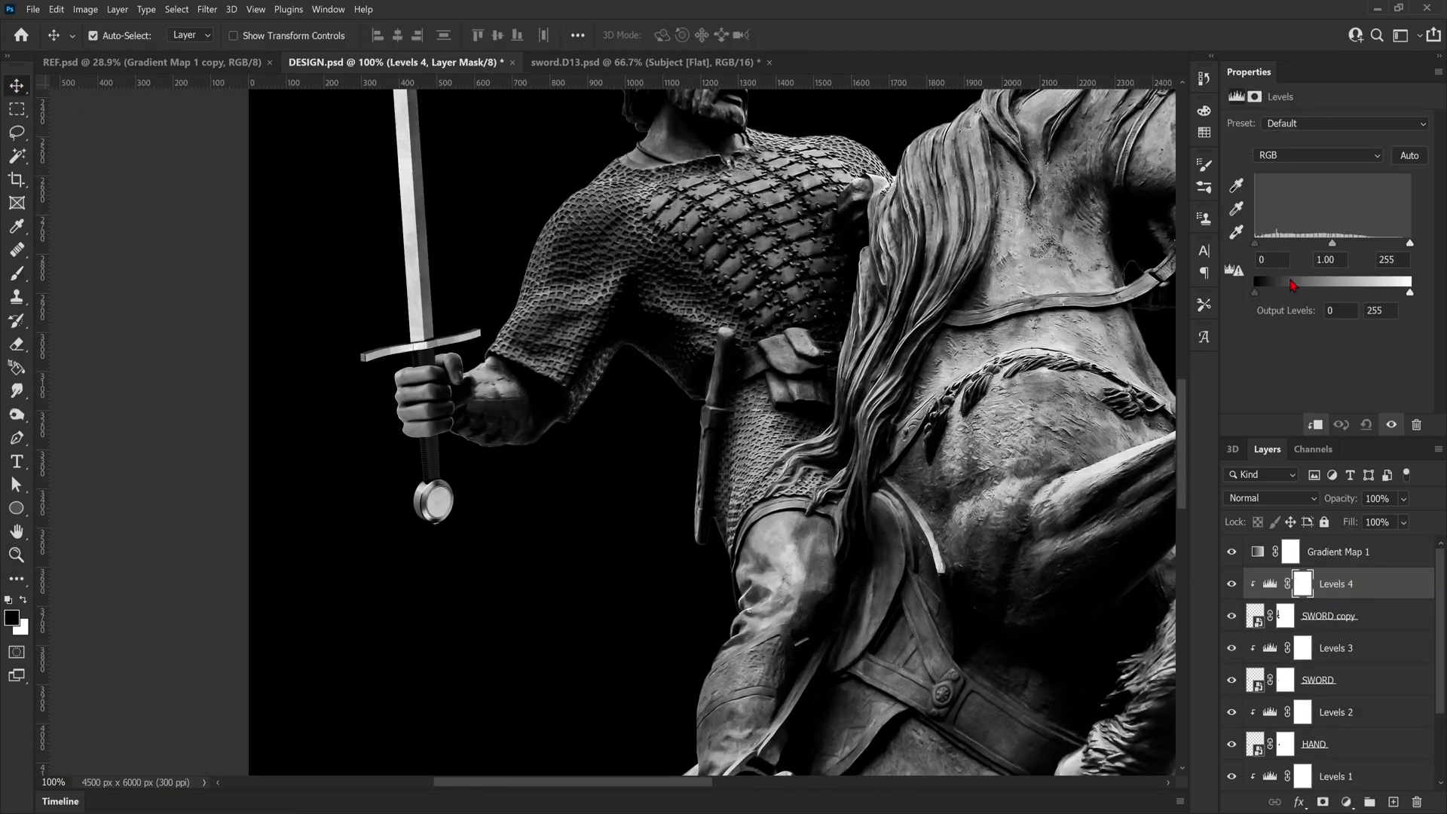
{"action": "left_click_drag", "start_coordinate": [1411, 243], "coordinate": [1264, 243]}
{"action": "left_click_drag", "start_coordinate": [1363, 244], "coordinate": [1357, 246]}
{"action": "key", "text": "z"}
{"action": "key", "text": "ctrl+0"}
Group all layers from Gradient Map 1 down to STATUE and name the group STATUE
{"action": "key", "text": "v"}
{"action": "key", "text": "alt+bracketright"}
{"action": "scroll", "coordinate": [1354, 701], "scroll_direction": "down", "scroll_amount": 3}
{"action": "left_click", "coordinate": [1366, 711], "text": "shift"}
{"action": "left_click", "coordinate": [1369, 802]}
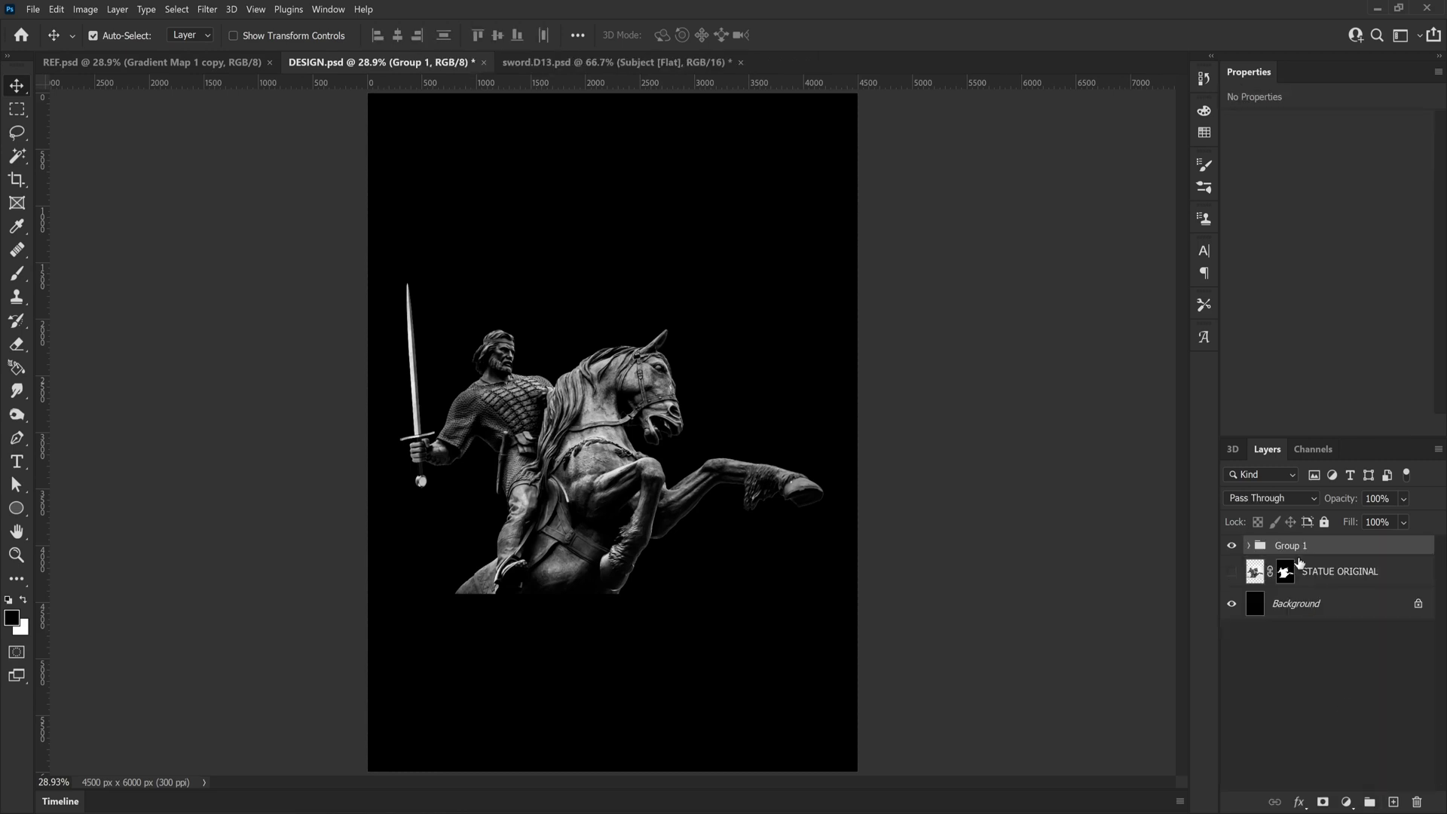
{"action": "double_click", "coordinate": [1293, 547]}
{"action": "key", "text": "Return"}
Duplicate the STATUE group, convert the copy to a smart object named STATUE, and hide the original group
{"action": "left_click_drag", "start_coordinate": [1389, 549], "coordinate": [1394, 803]}
{"action": "right_click", "coordinate": [1344, 555]}
{"action": "left_click", "coordinate": [1273, 386]}
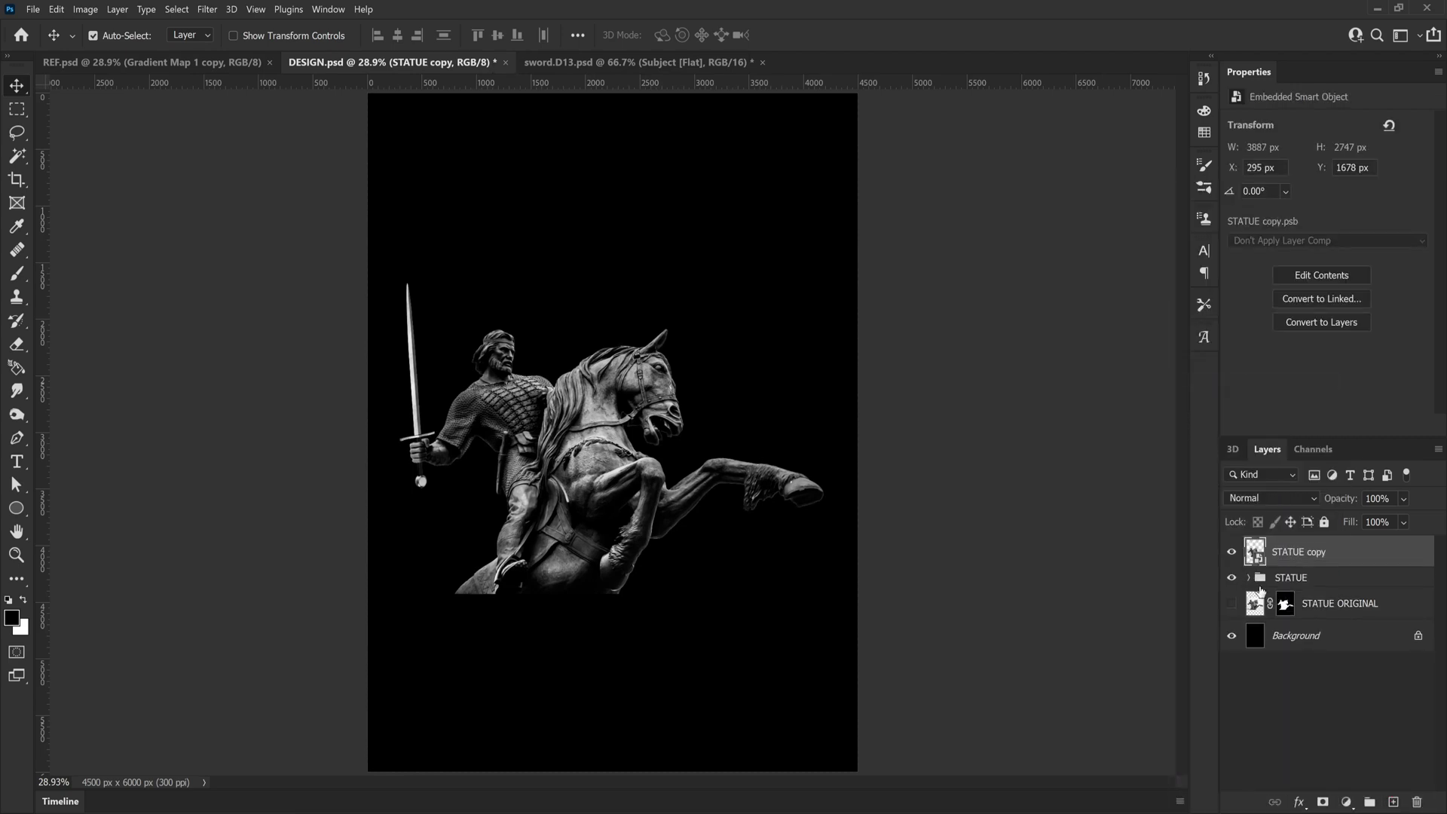
{"action": "double_click", "coordinate": [1315, 558]}
{"action": "key", "text": "Return"}
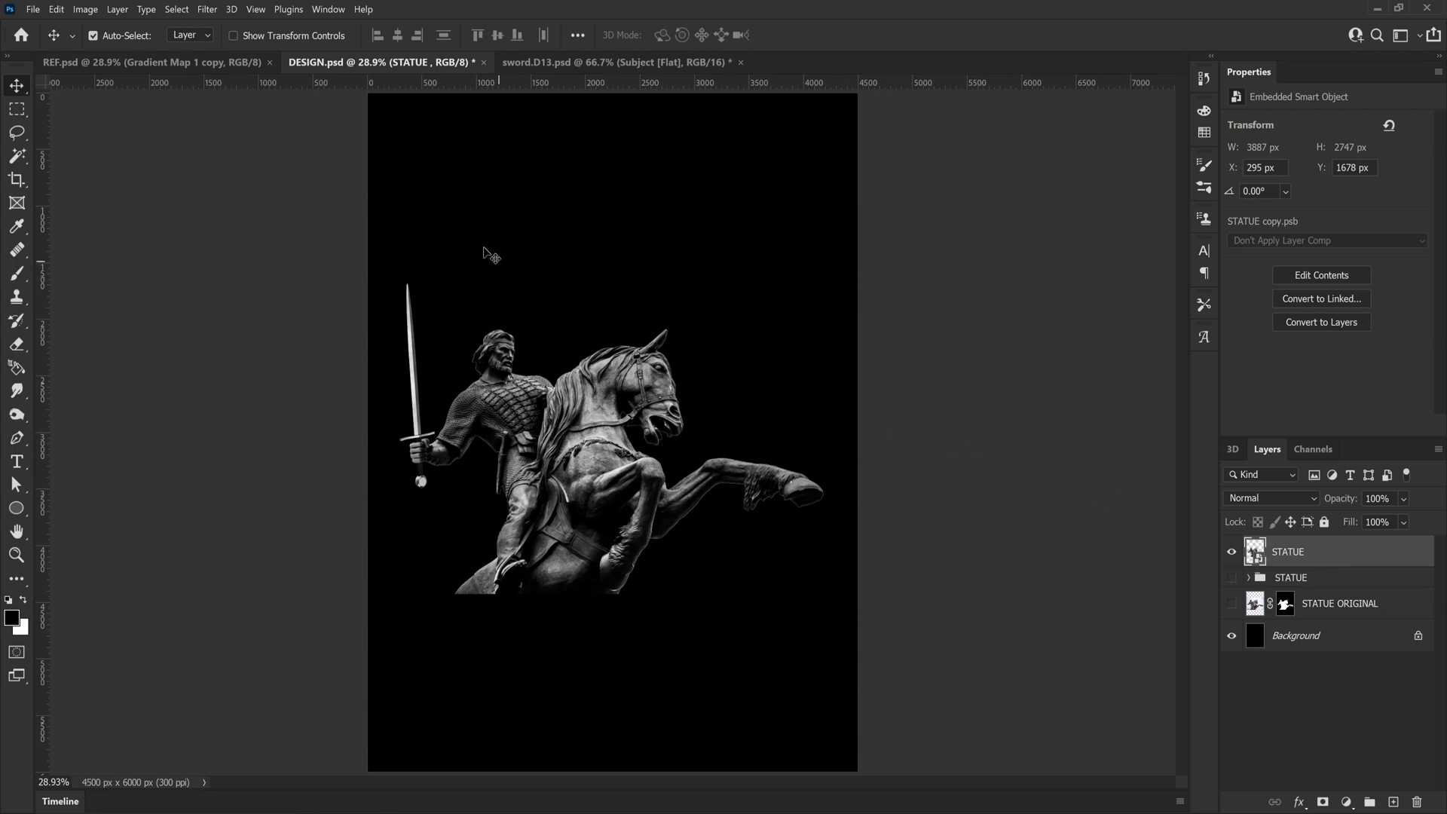
Apply Filter Gallery to the STATUE smart object, keeping Torn Edges at image balance 11, smoothness 15 and contrast 19
{"action": "left_click", "coordinate": [208, 11]}
{"action": "left_click", "coordinate": [302, 135]}
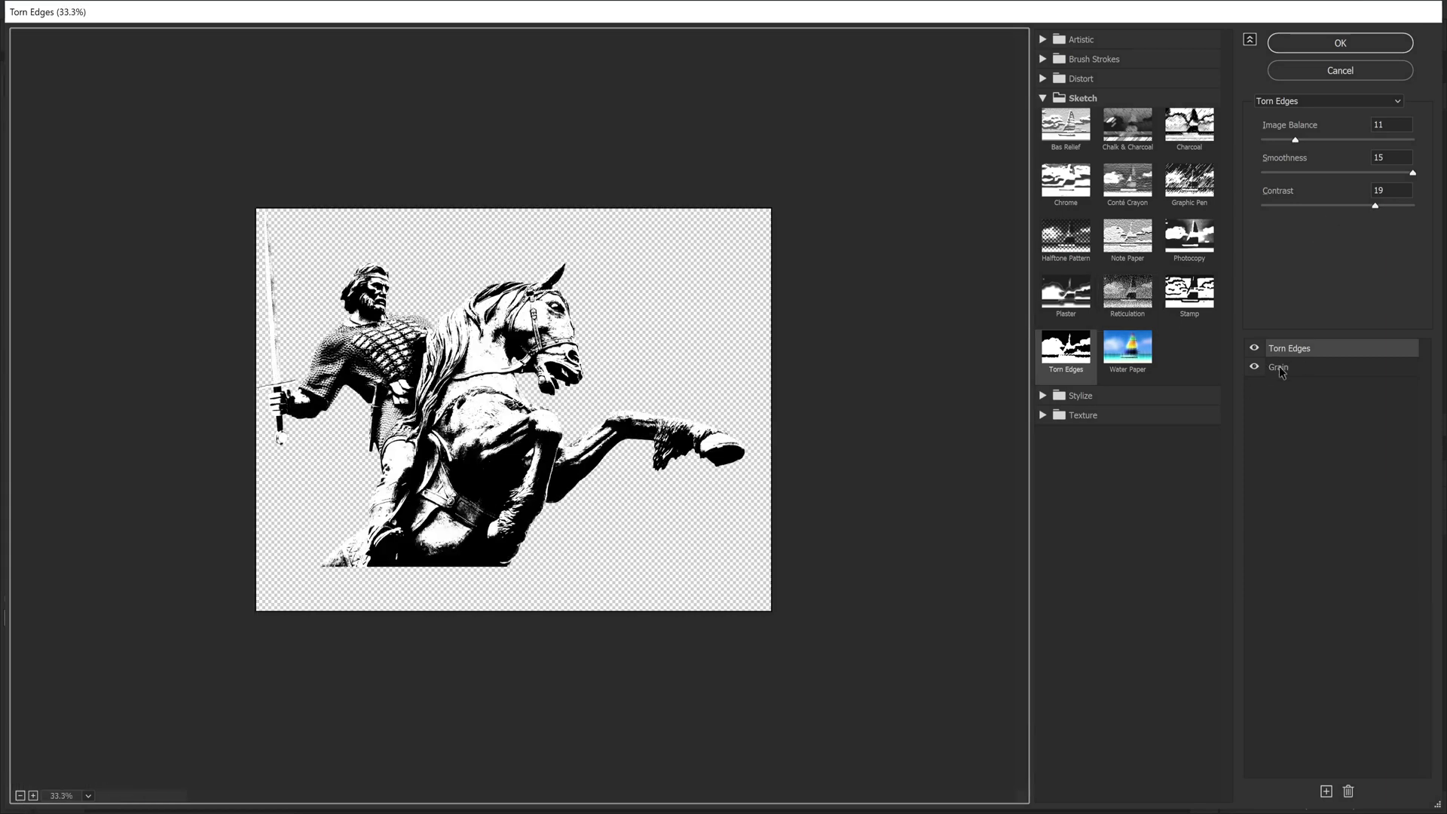
{"action": "left_click", "coordinate": [1296, 140]}
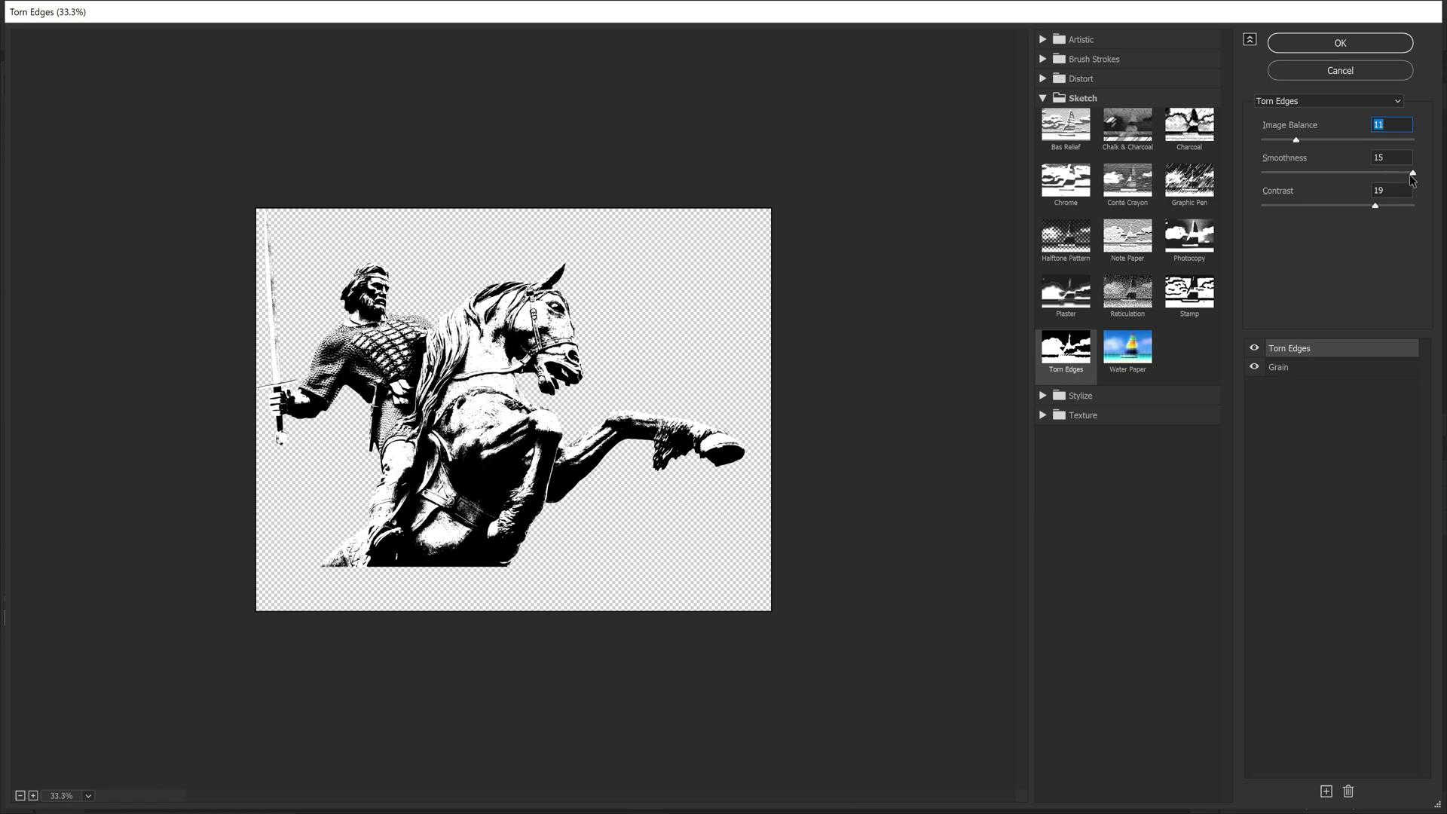
{"action": "left_click_drag", "start_coordinate": [1376, 206], "coordinate": [1375, 208]}
Raise the intensity of the Grain effect to 82, adjust its contrast, and accept the filter stack
{"action": "left_click", "coordinate": [1279, 367]}
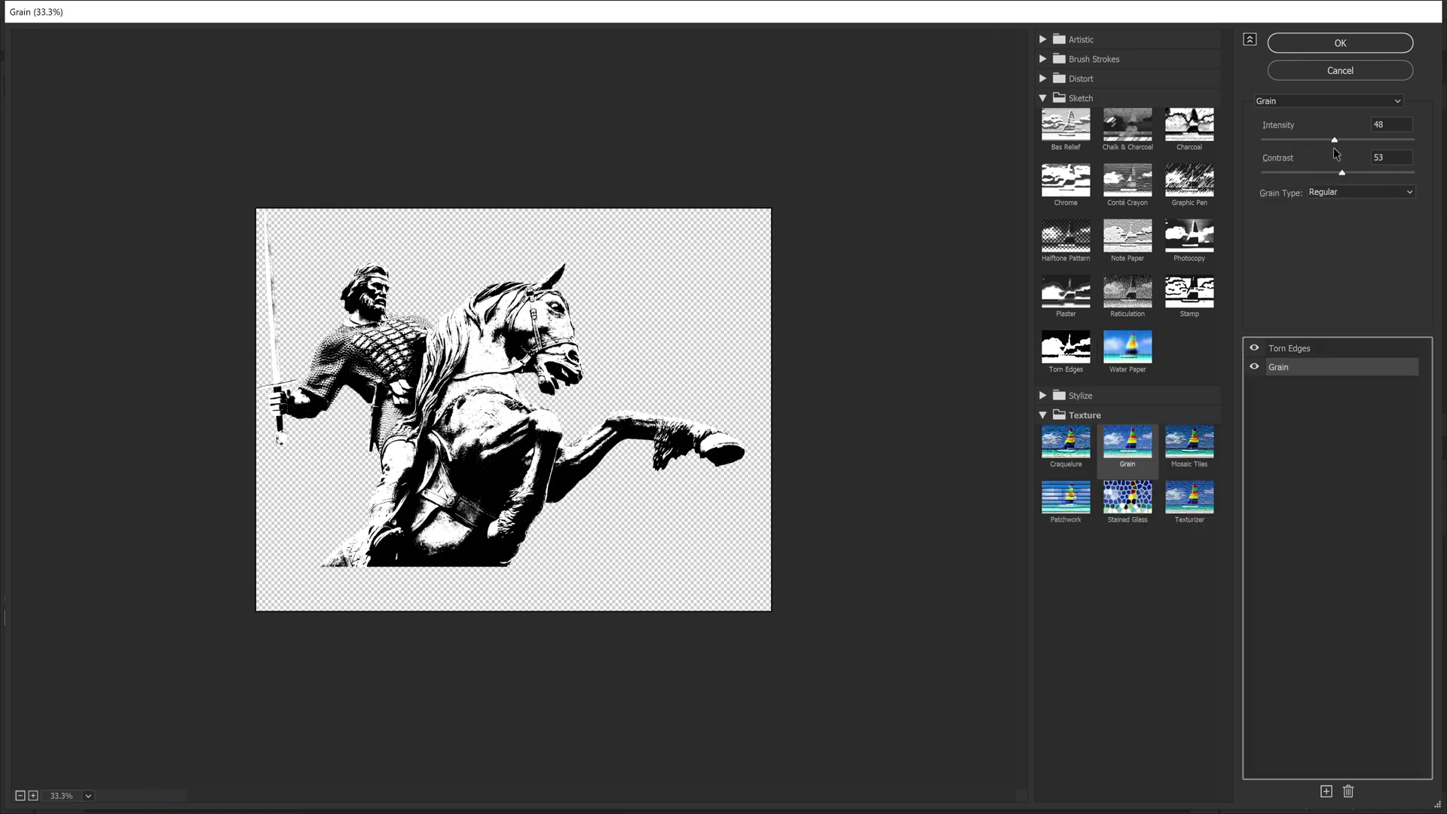
{"action": "left_click_drag", "start_coordinate": [1380, 155], "coordinate": [1389, 150]}
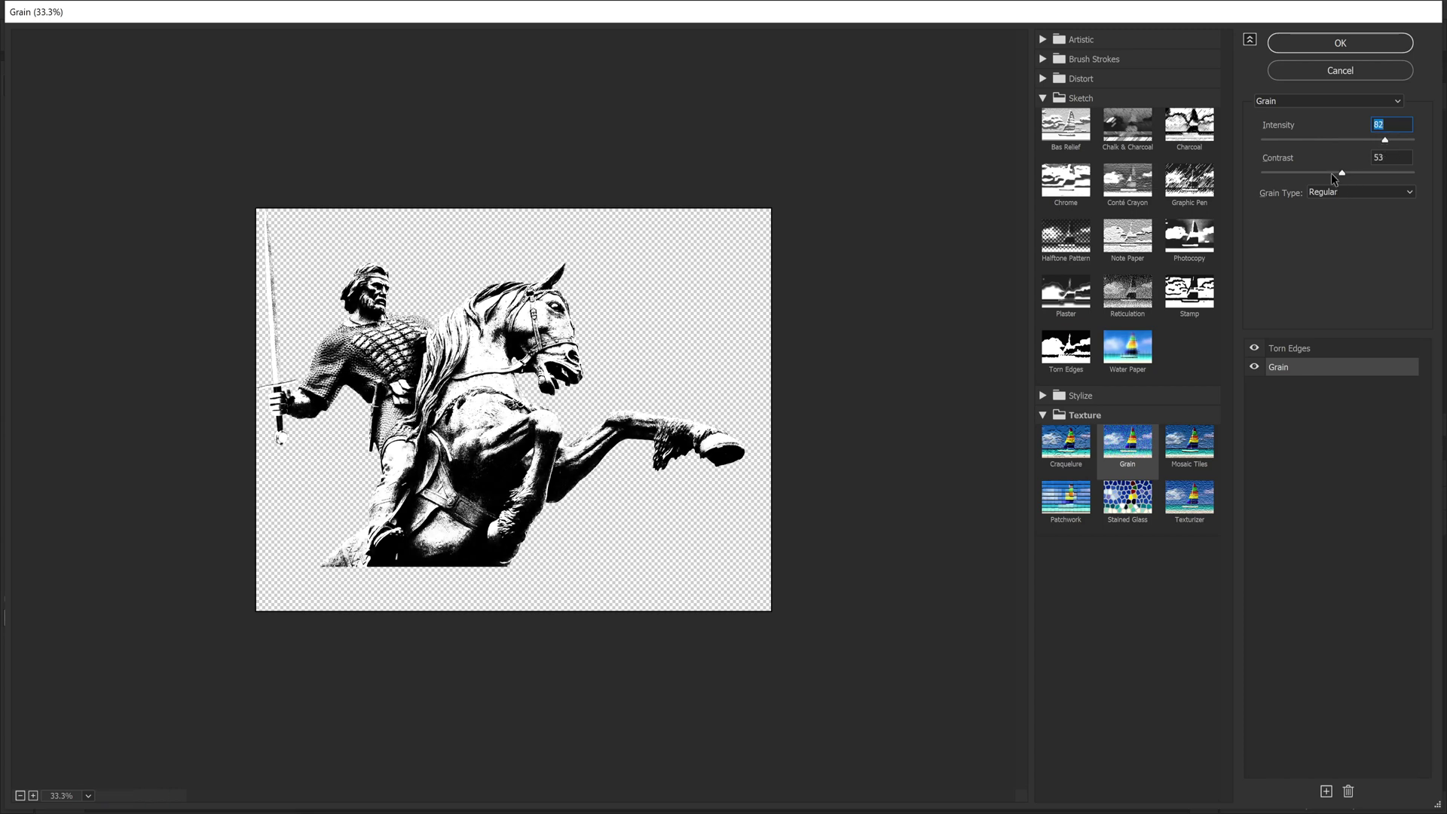
{"action": "mouse_move", "coordinate": [1350, 179]}
{"action": "left_mouse_down"}
{"action": "mouse_move", "coordinate": [1325, 181]}
{"action": "mouse_move", "coordinate": [1339, 180]}
{"action": "left_mouse_up"}
{"action": "left_click", "coordinate": [1317, 50]}
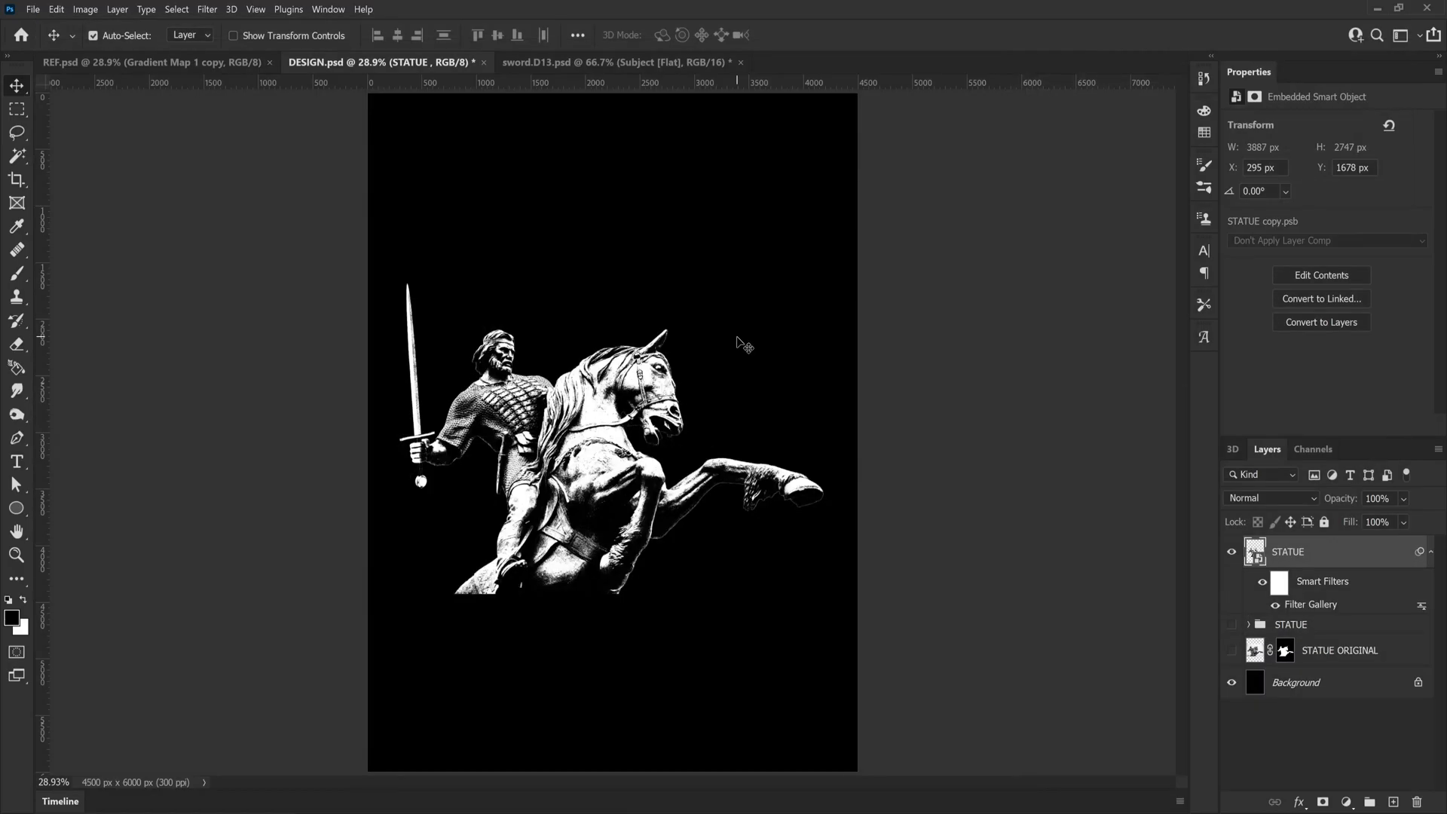
Add a Levels adjustment clipped to the STATUE smart object and darken its midtones to 0.56
{"action": "left_click", "coordinate": [1347, 802]}
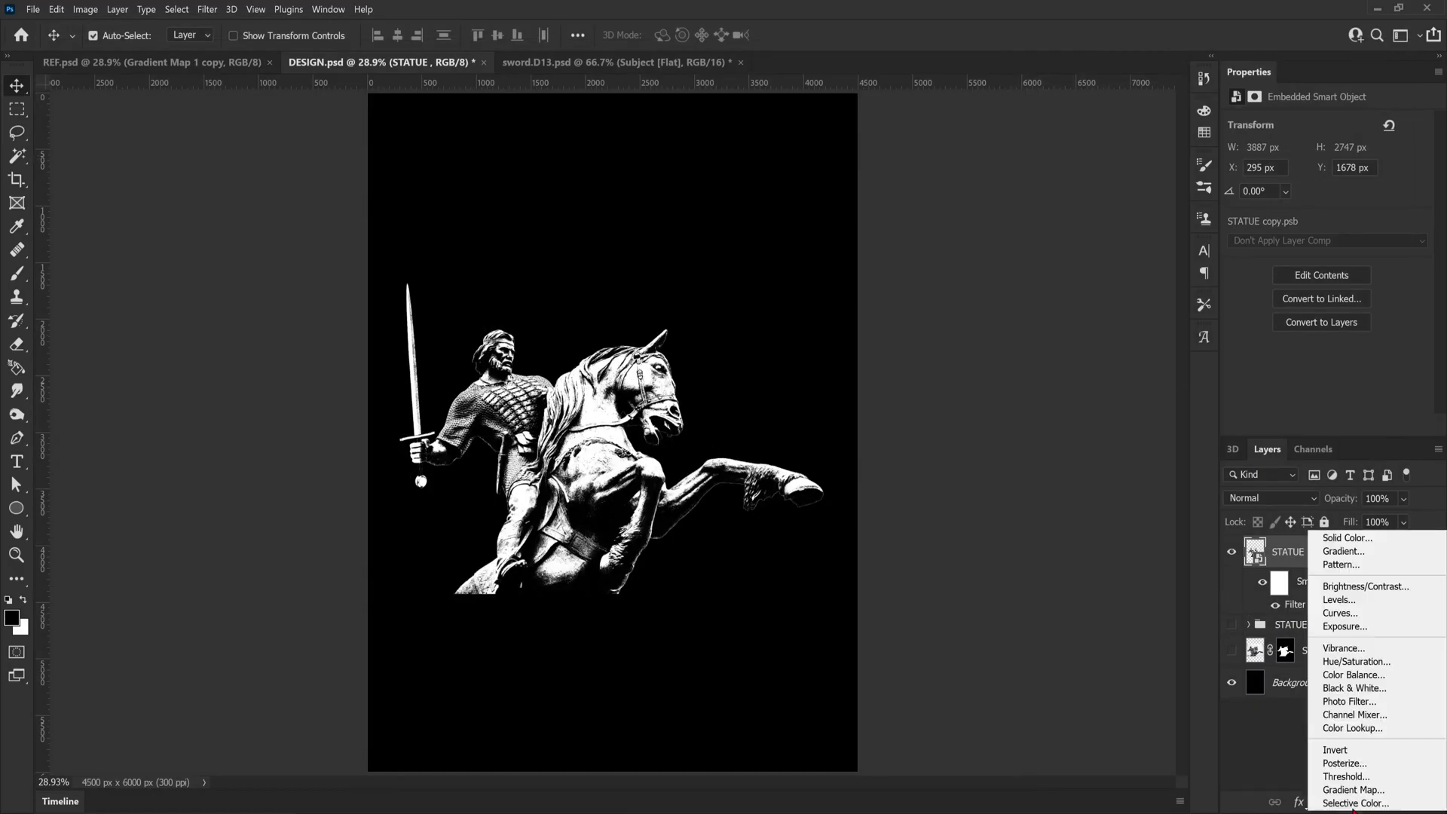
{"action": "left_click", "coordinate": [1349, 609]}
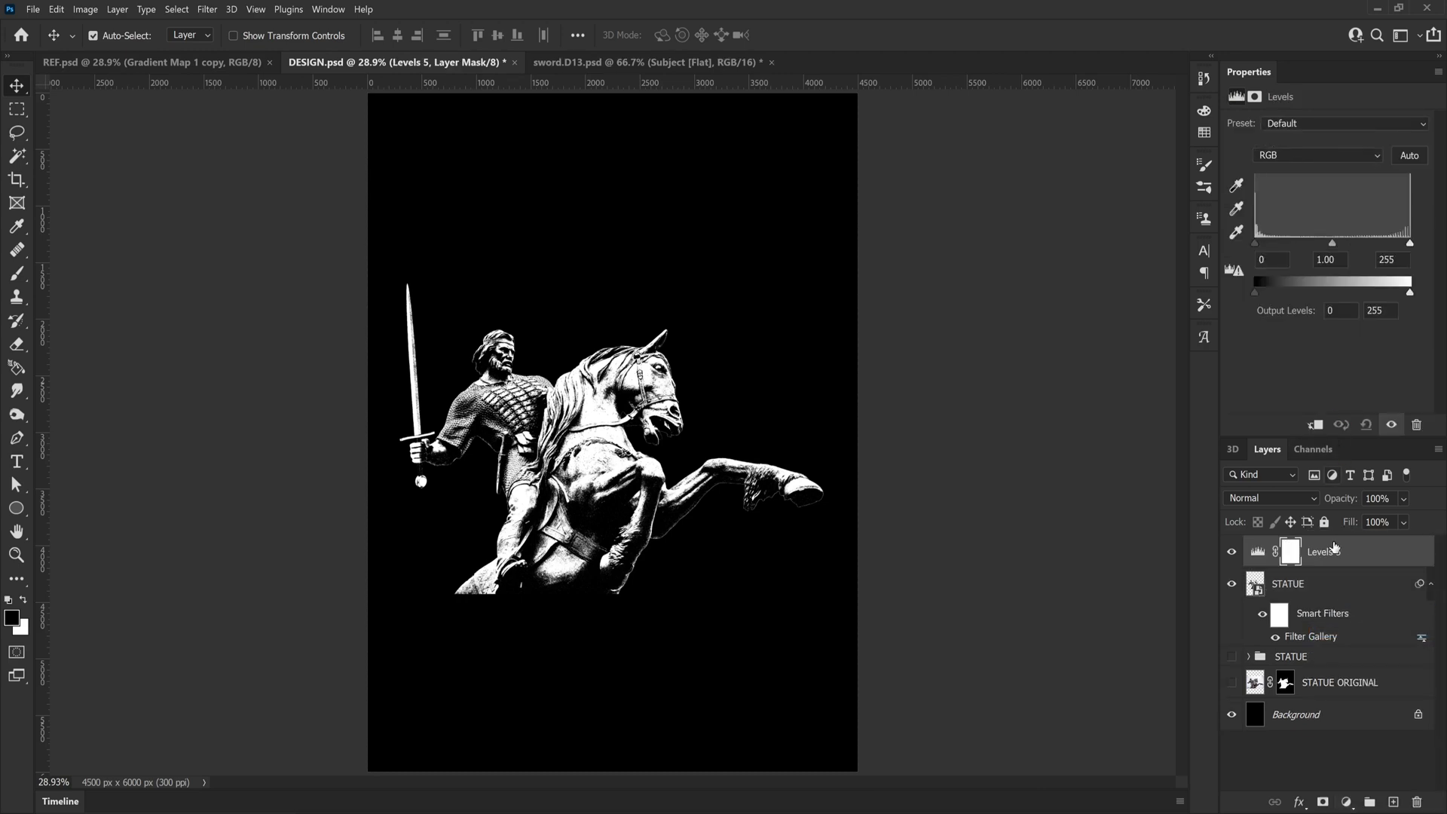
{"action": "left_click", "coordinate": [1385, 566], "text": "alt"}
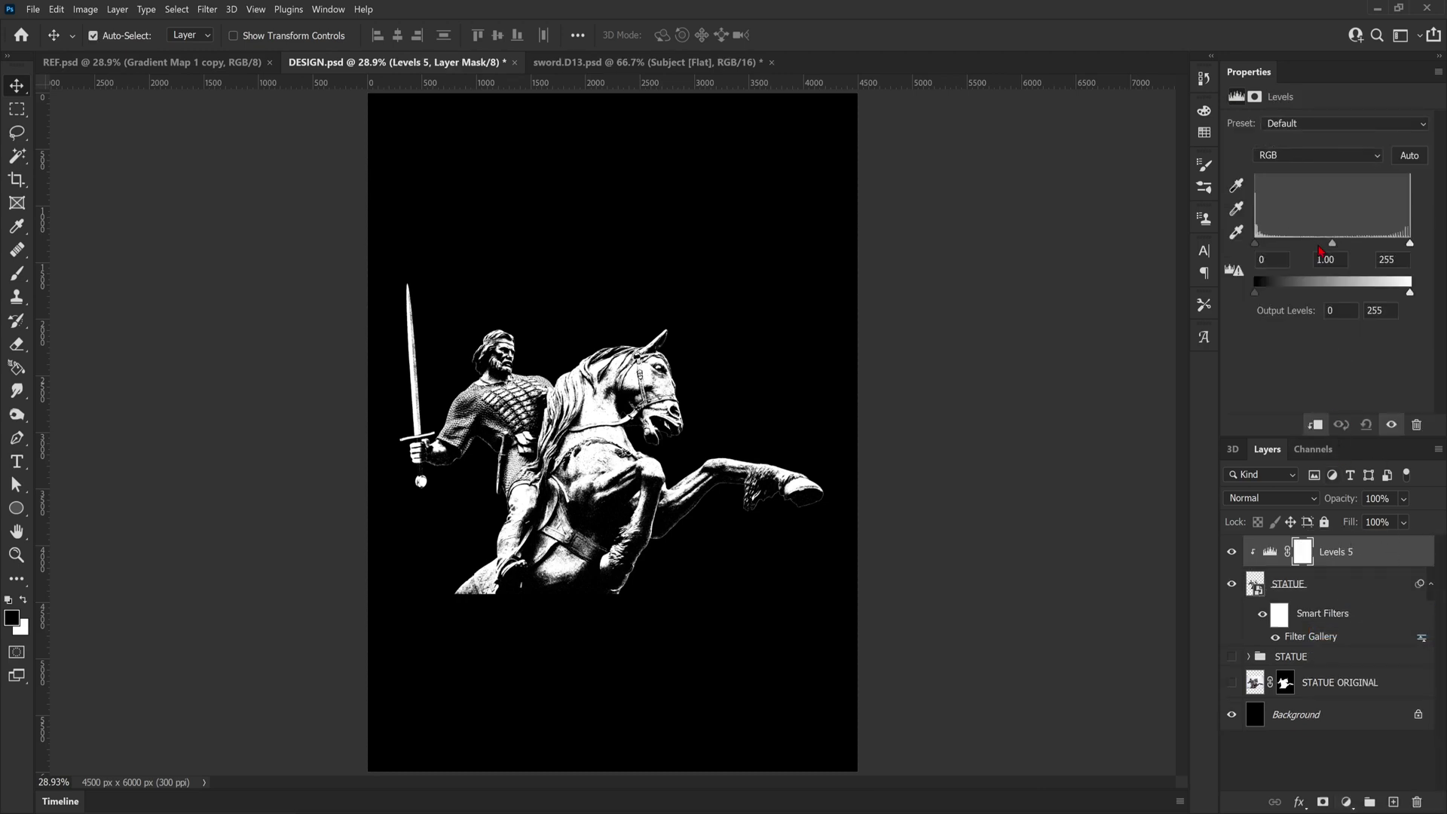
{"action": "left_click_drag", "start_coordinate": [1333, 252], "coordinate": [1363, 256]}
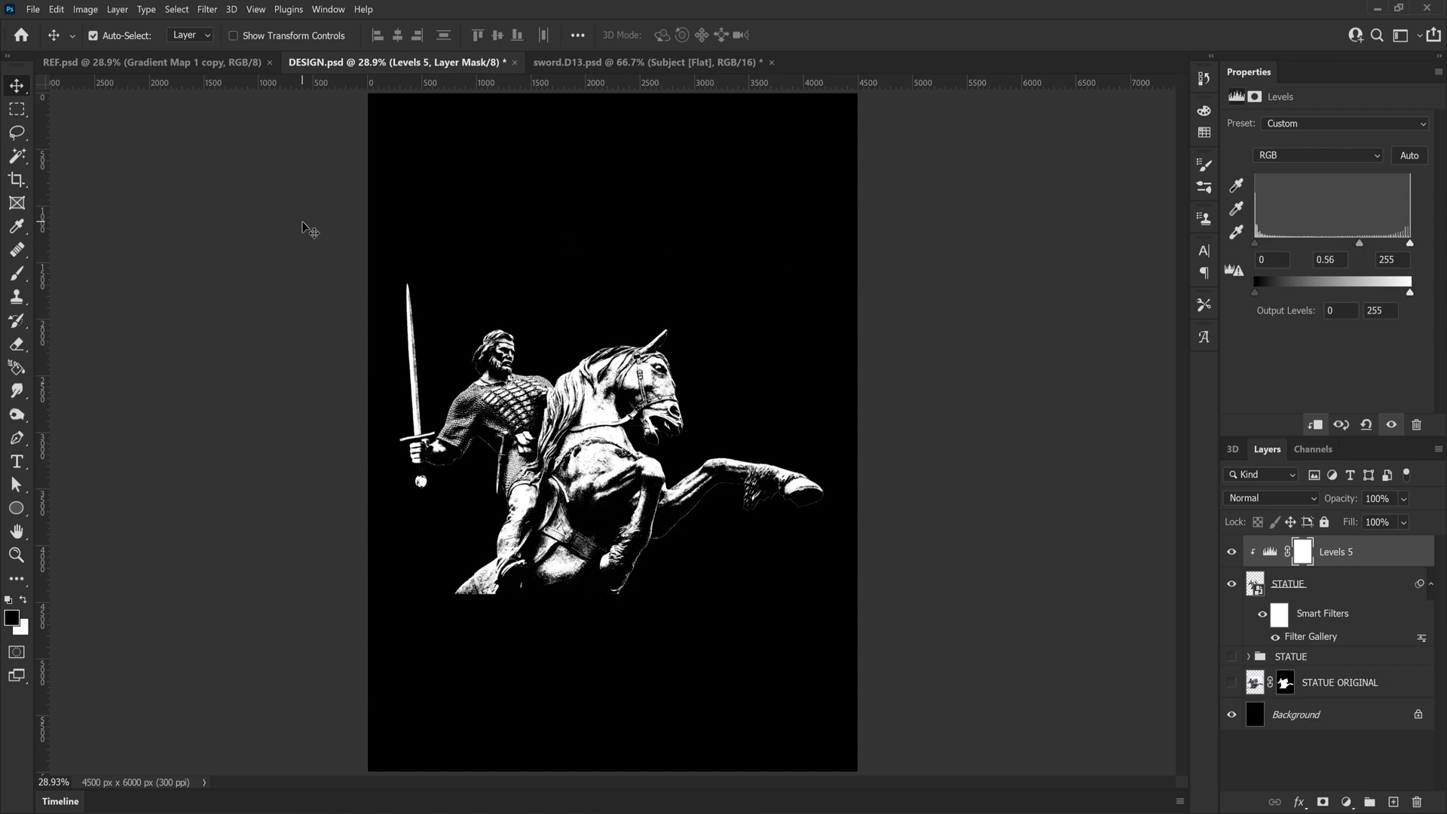
Add the text "Pennaux" in white and scale it up across the base of the statue
{"action": "left_click", "coordinate": [17, 462]}
{"action": "left_click", "coordinate": [533, 270]}
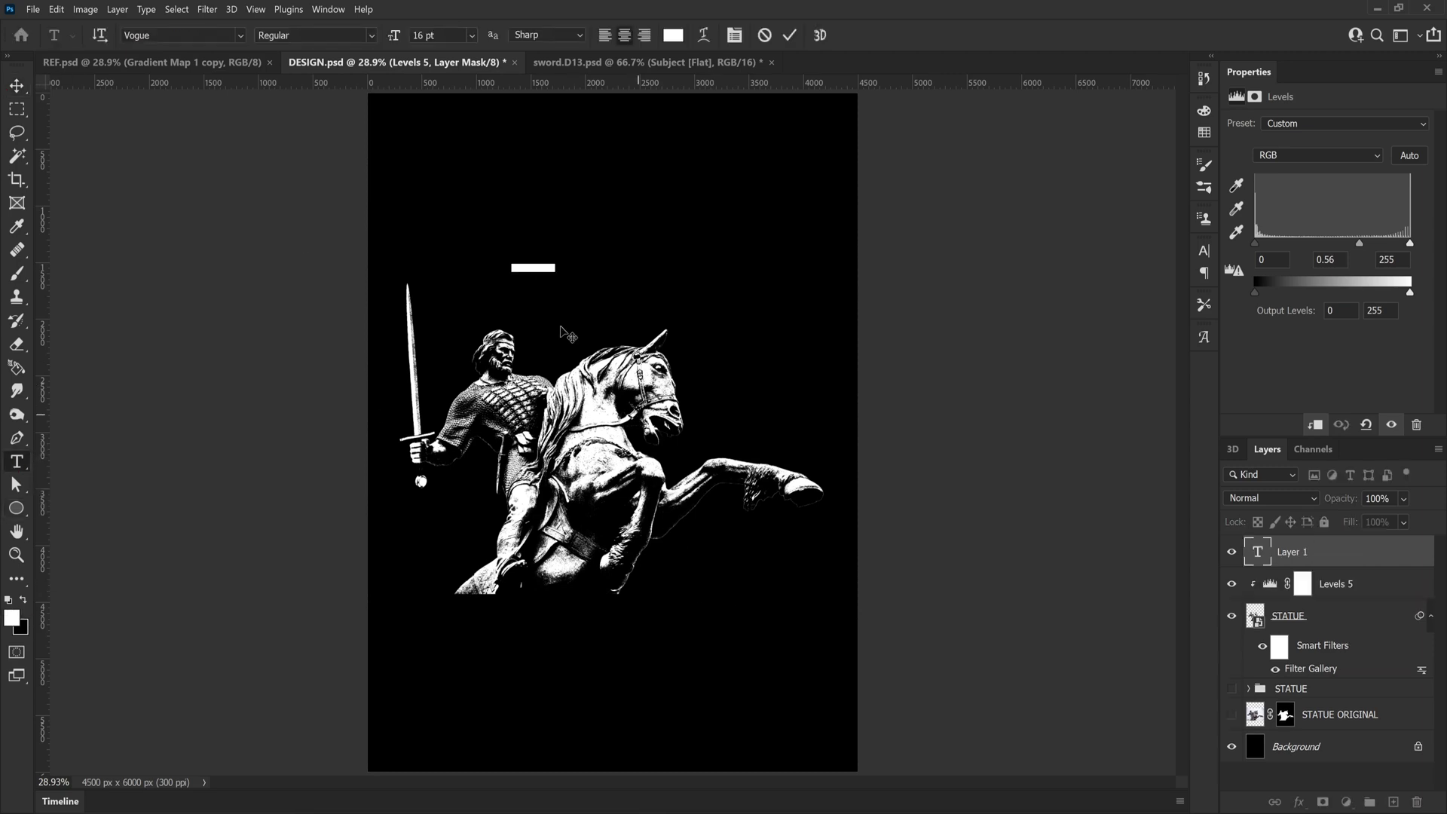
{"action": "type", "text": "Pennaux"}
{"action": "left_click", "coordinate": [17, 85]}
{"action": "key", "text": "ctrl+t"}
{"action": "left_click_drag", "start_coordinate": [550, 272], "coordinate": [839, 358]}
{"action": "left_click_drag", "start_coordinate": [682, 324], "coordinate": [576, 612]}
{"action": "left_click_drag", "start_coordinate": [733, 647], "coordinate": [820, 671]}
{"action": "left_click_drag", "start_coordinate": [669, 607], "coordinate": [659, 581]}
{"action": "left_click_drag", "start_coordinate": [405, 645], "coordinate": [365, 658]}
{"action": "left_click_drag", "start_coordinate": [626, 603], "coordinate": [652, 605]}
{"action": "key", "text": "Return"}
Set the Pennaux title's font to ARGANDE and adjust its size
{"action": "left_click", "coordinate": [1391, 171]}
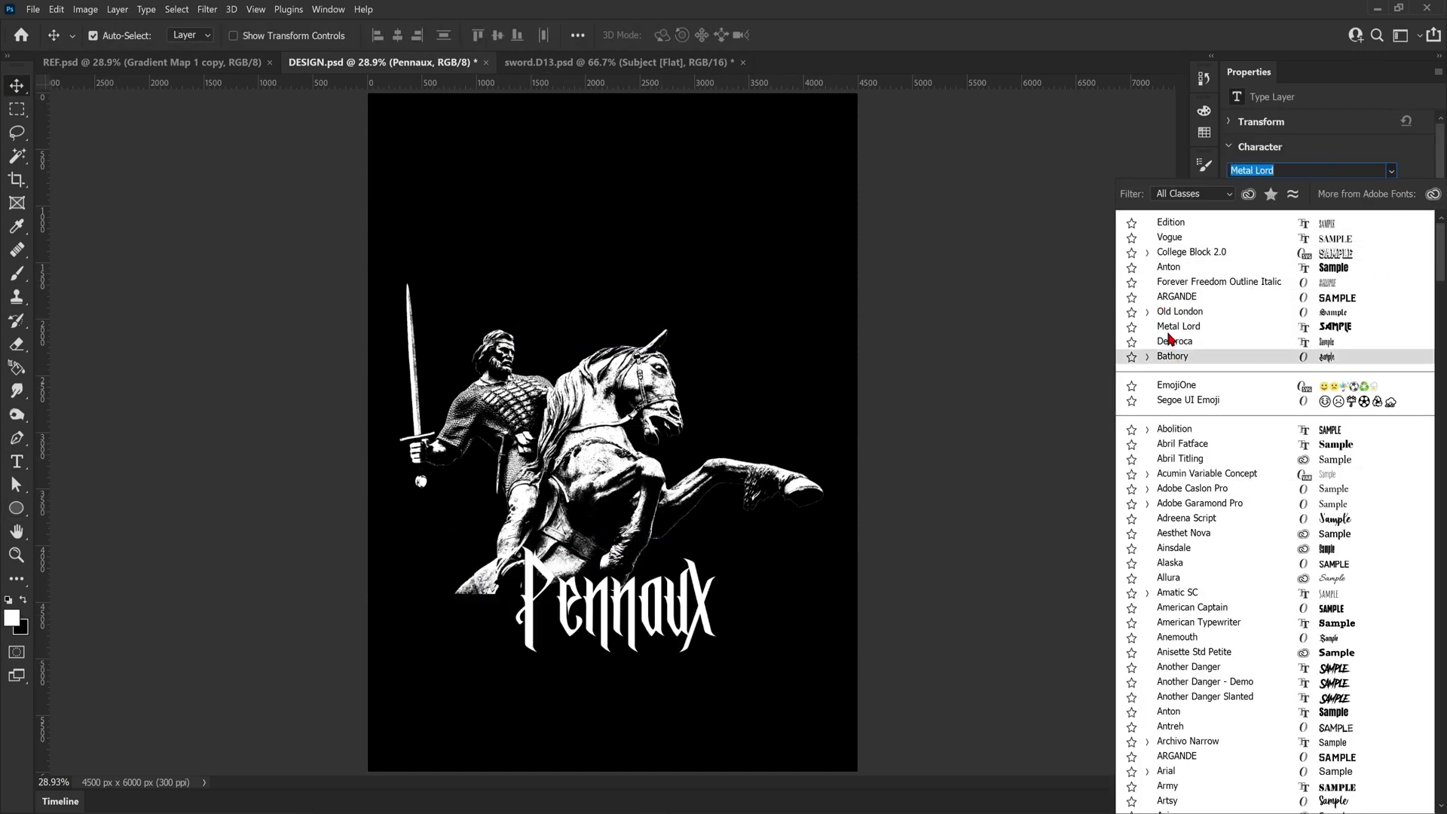
{"action": "left_click", "coordinate": [1178, 296]}
{"action": "key", "text": "ctrl+t"}
{"action": "left_click_drag", "start_coordinate": [365, 656], "coordinate": [374, 658]}
{"action": "key", "text": "Return"}
Show the guides, centre the STATUE smart object horizontally on the canvas, and align the sword-side guide with its edge
{"action": "key", "text": "ctrl+;"}
{"action": "left_click", "coordinate": [1330, 592]}
{"action": "key", "text": "ctrl+t"}
{"action": "left_click", "coordinate": [785, 327]}
{"action": "left_click", "coordinate": [647, 381]}
{"action": "key", "text": "ctrl+t"}
{"action": "left_click_drag", "start_coordinate": [647, 380], "coordinate": [650, 378]}
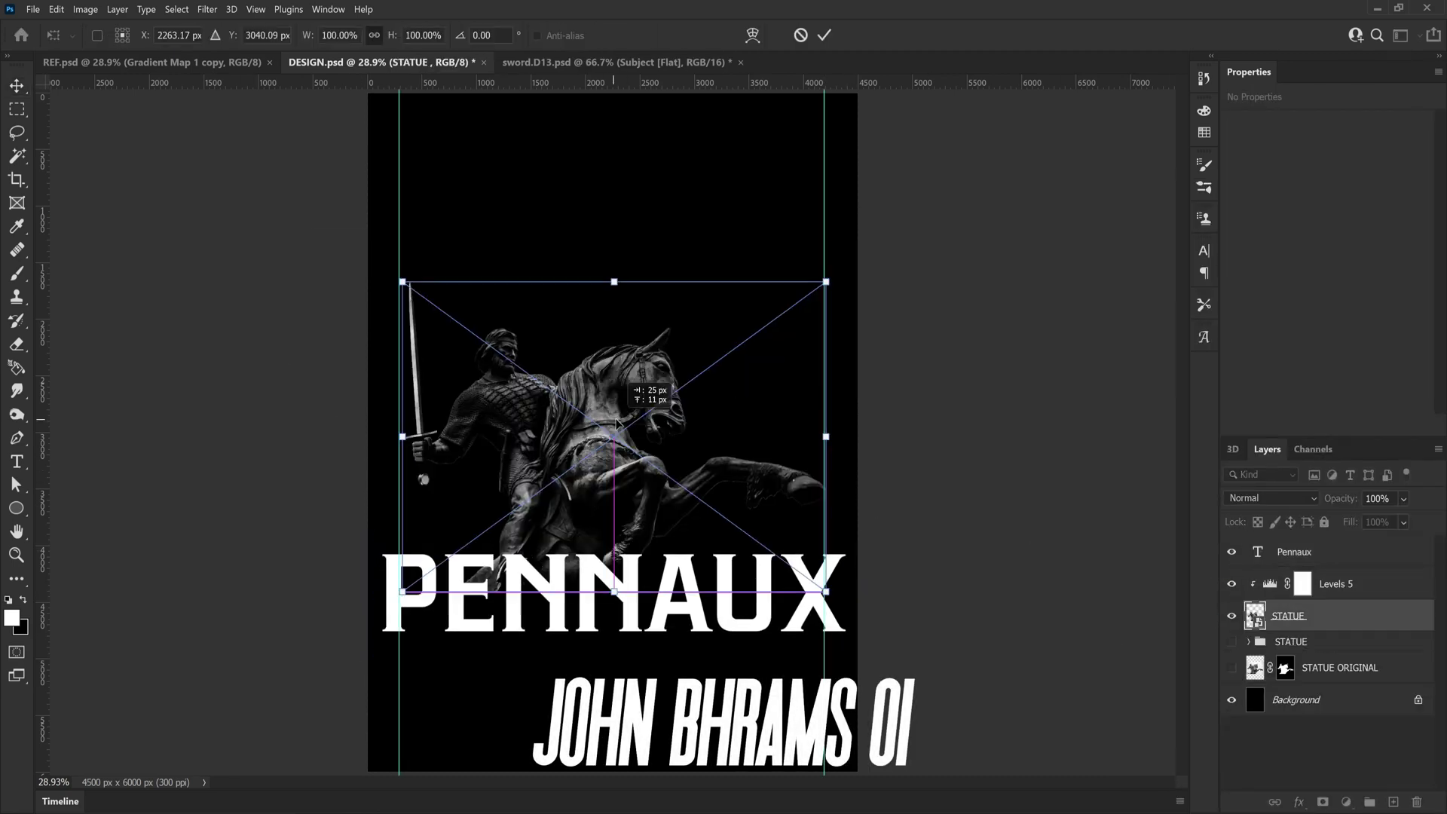
{"action": "key", "text": "Return"}
{"action": "left_click_drag", "start_coordinate": [398, 375], "coordinate": [403, 376]}
Scale the Pennaux title to 90.75% so it spans the width between the two vertical guides
{"action": "key", "text": "alt+]"}
{"action": "key", "text": "alt+]"}
{"action": "key", "text": "ctrl+t"}
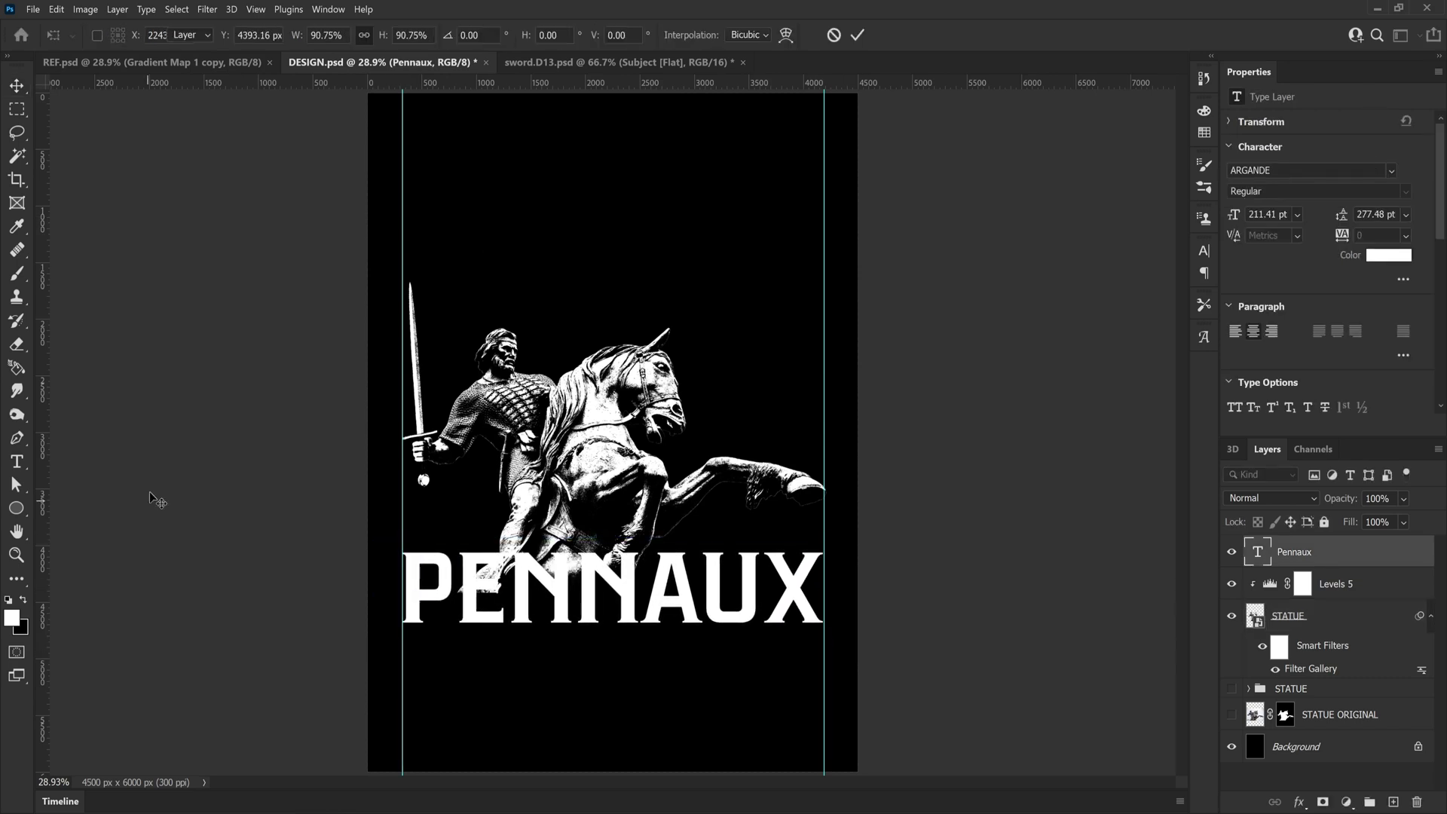
{"action": "key", "text": "Return"}
Warp the Pennaux title with the Arc Lower style at a bend of -14.7%
{"action": "key", "text": "t"}
{"action": "key", "text": "v"}
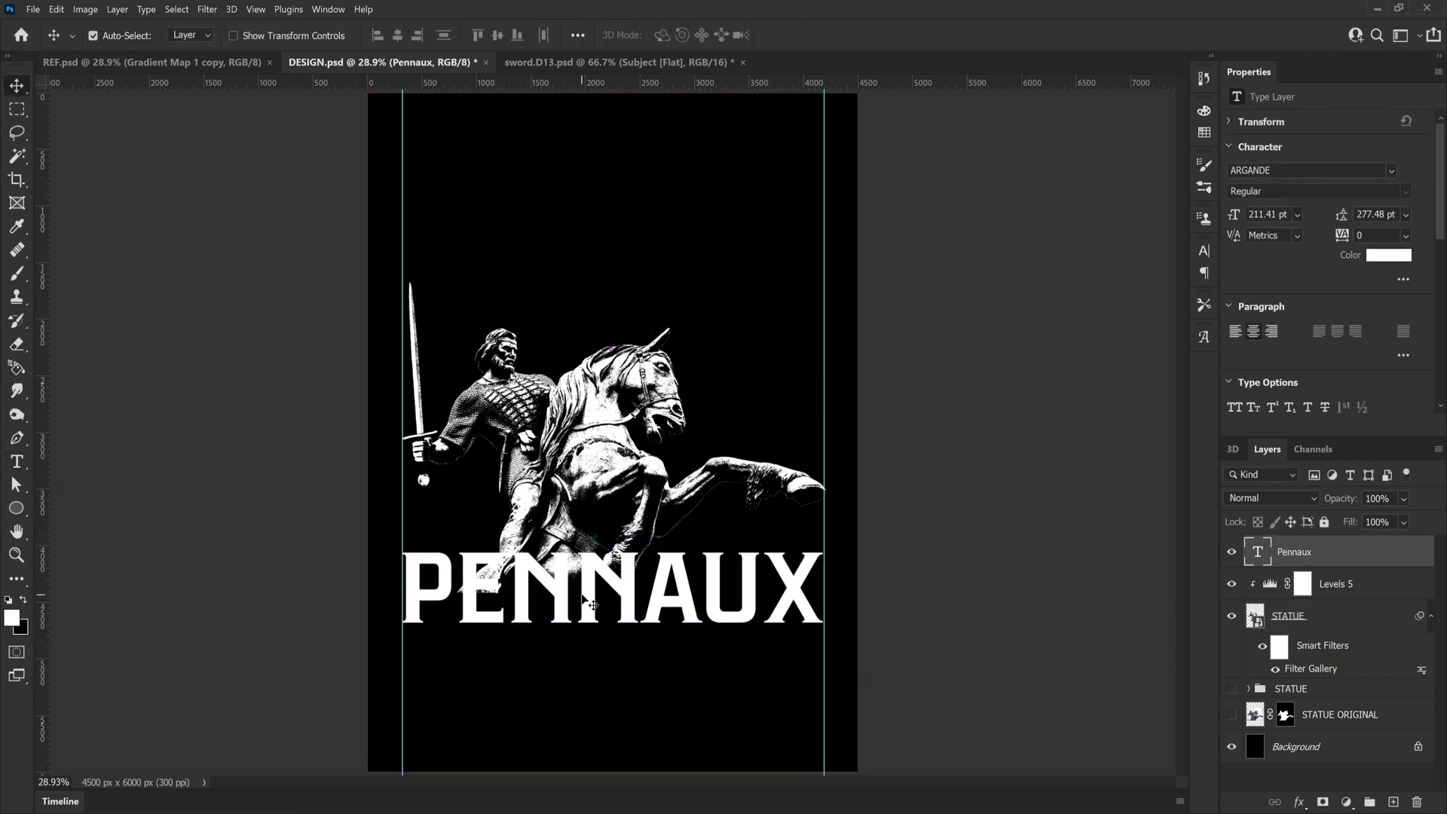
{"action": "key", "text": "ctrl+t"}
{"action": "right_click", "coordinate": [628, 601]}
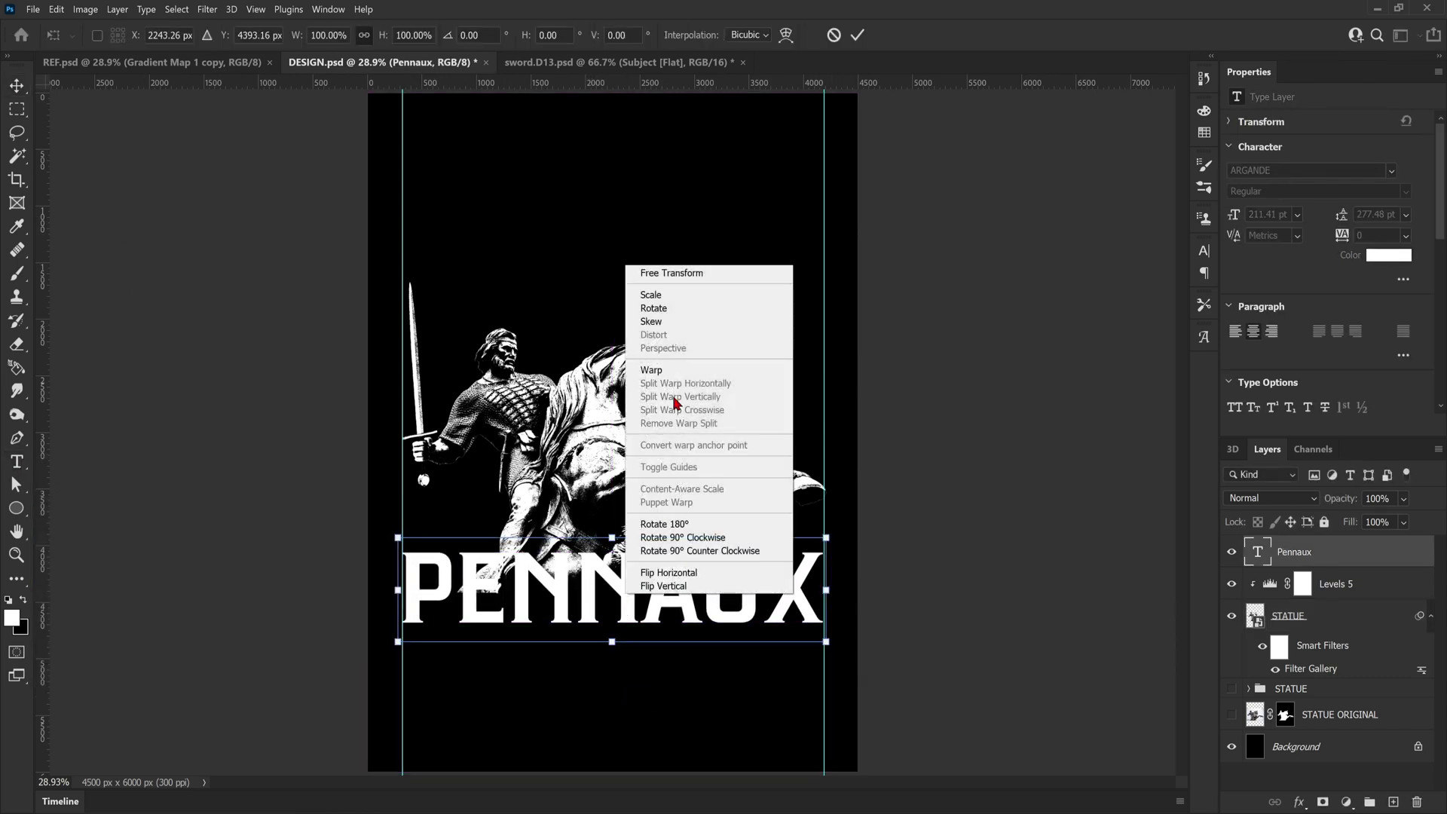
{"action": "left_click", "coordinate": [653, 370]}
{"action": "left_click", "coordinate": [419, 35]}
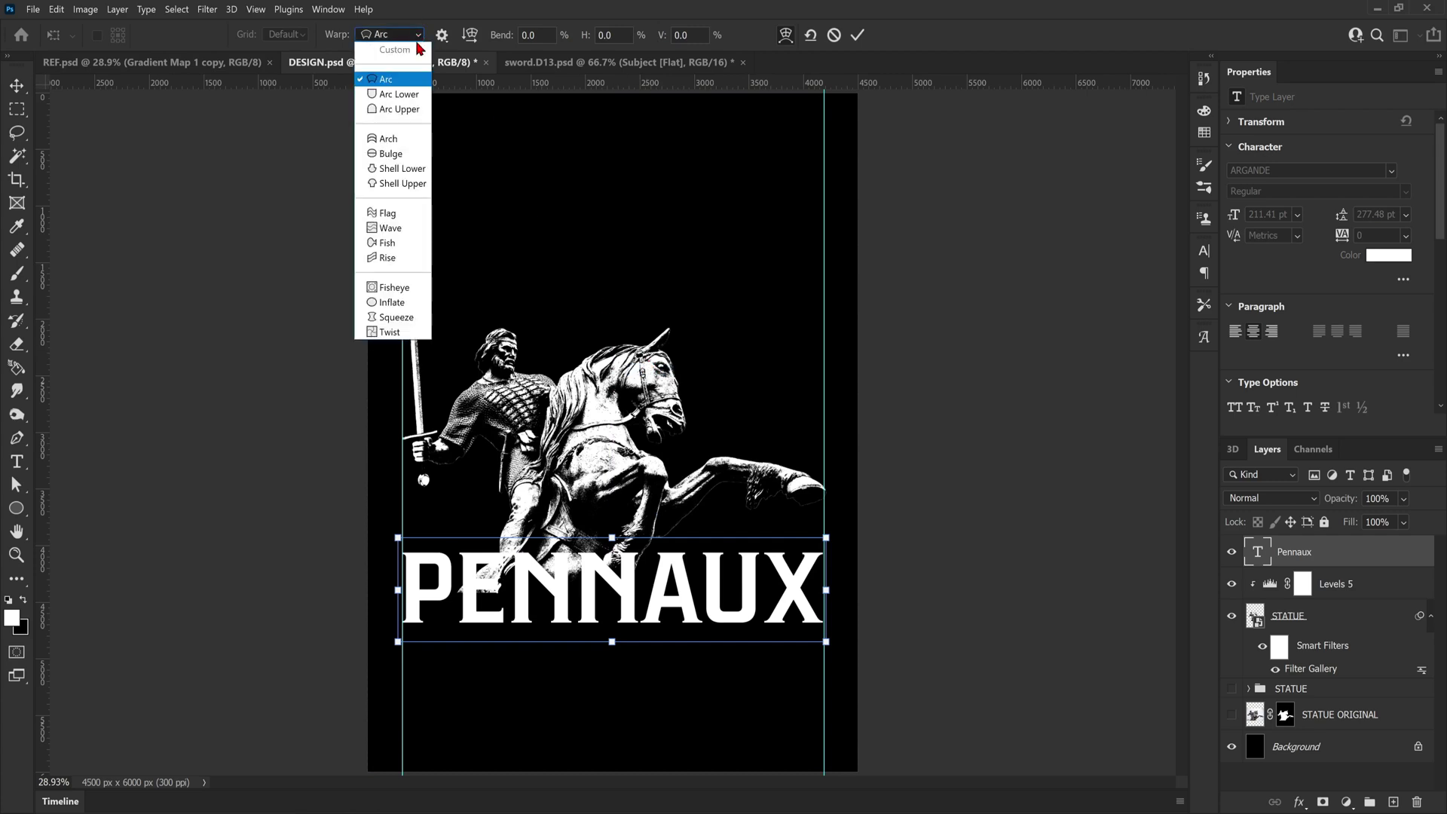
{"action": "left_click", "coordinate": [397, 95]}
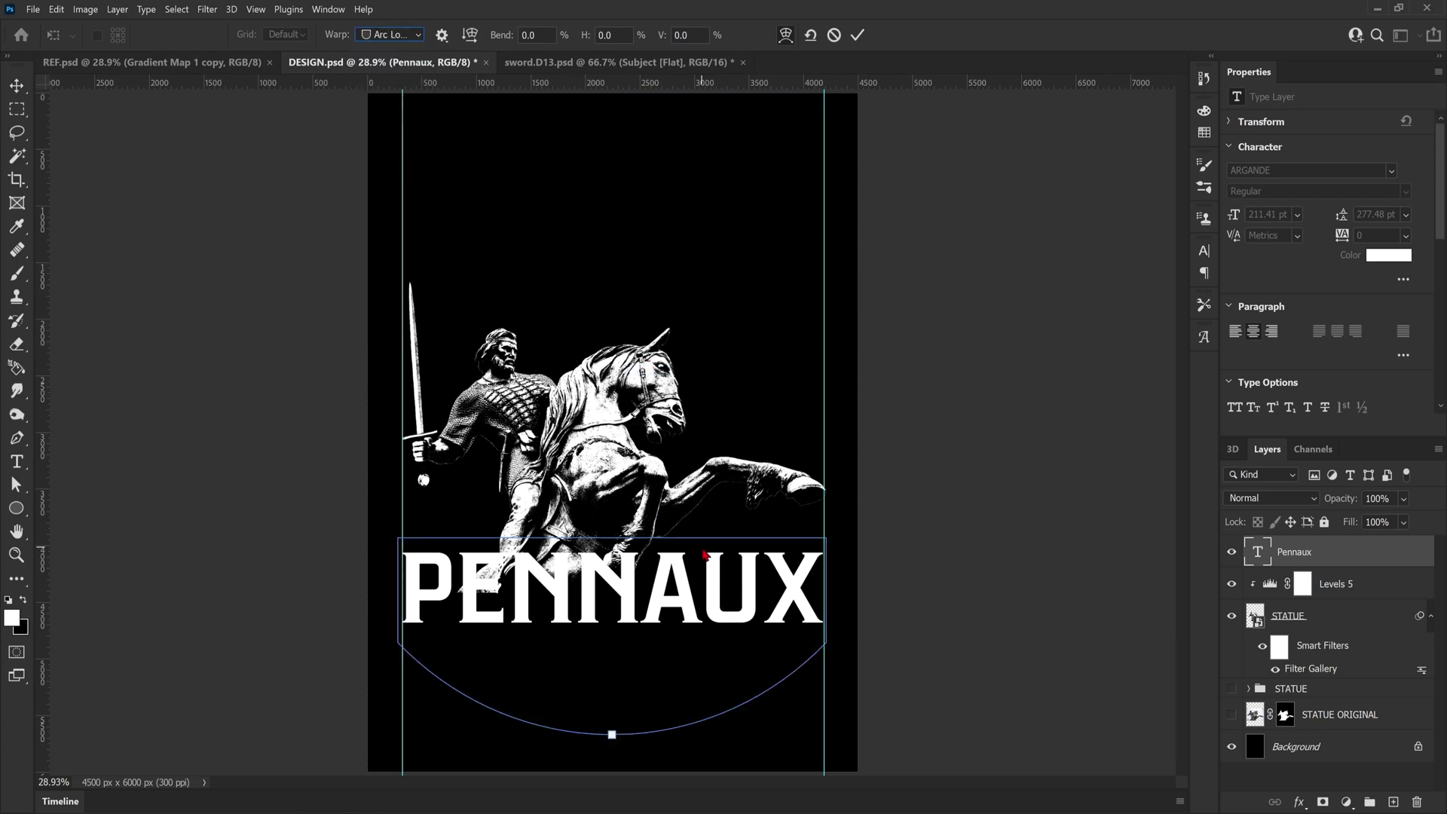
{"action": "left_click_drag", "start_coordinate": [612, 735], "coordinate": [605, 617]}
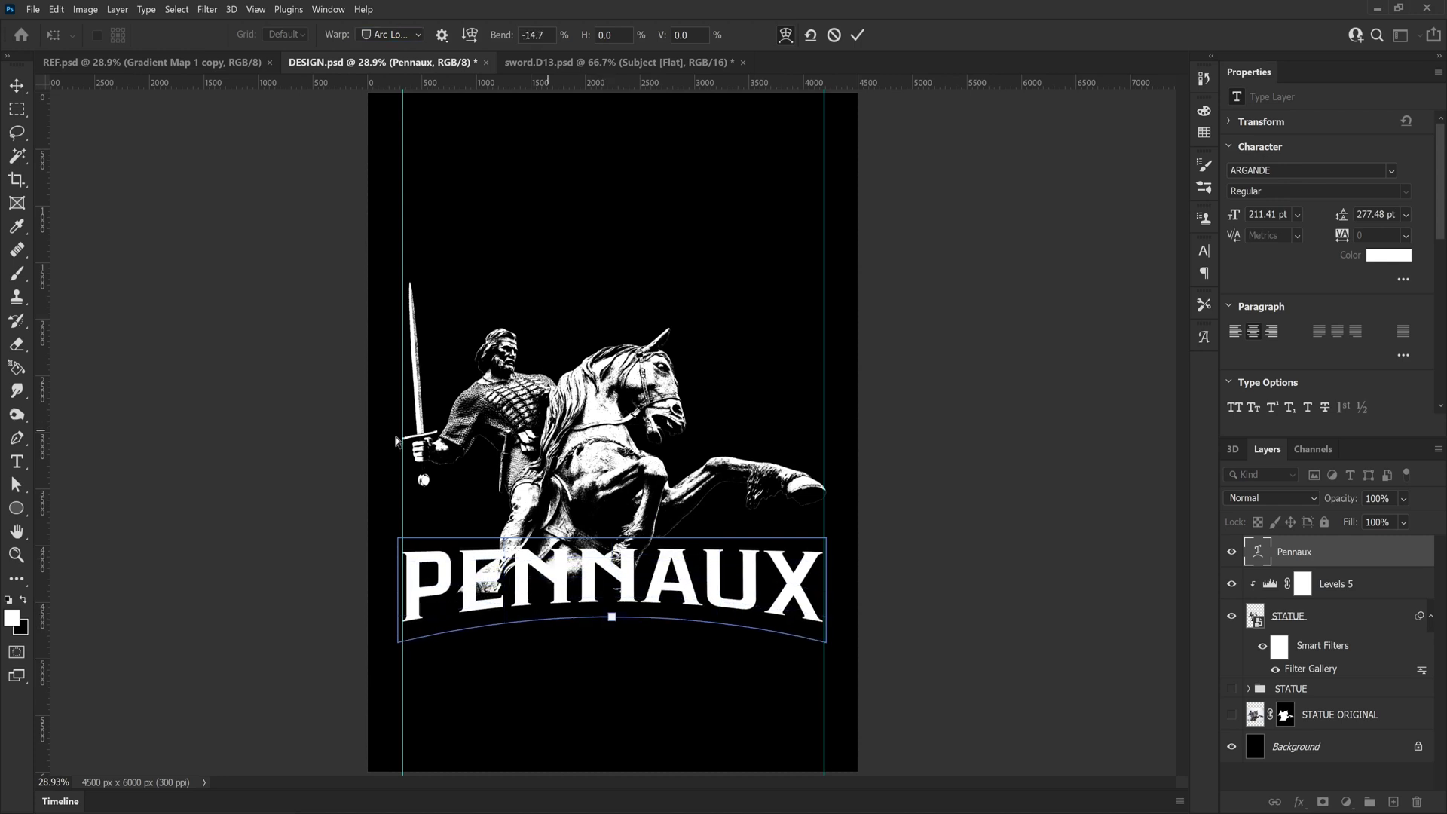
{"action": "key", "text": "Return"}
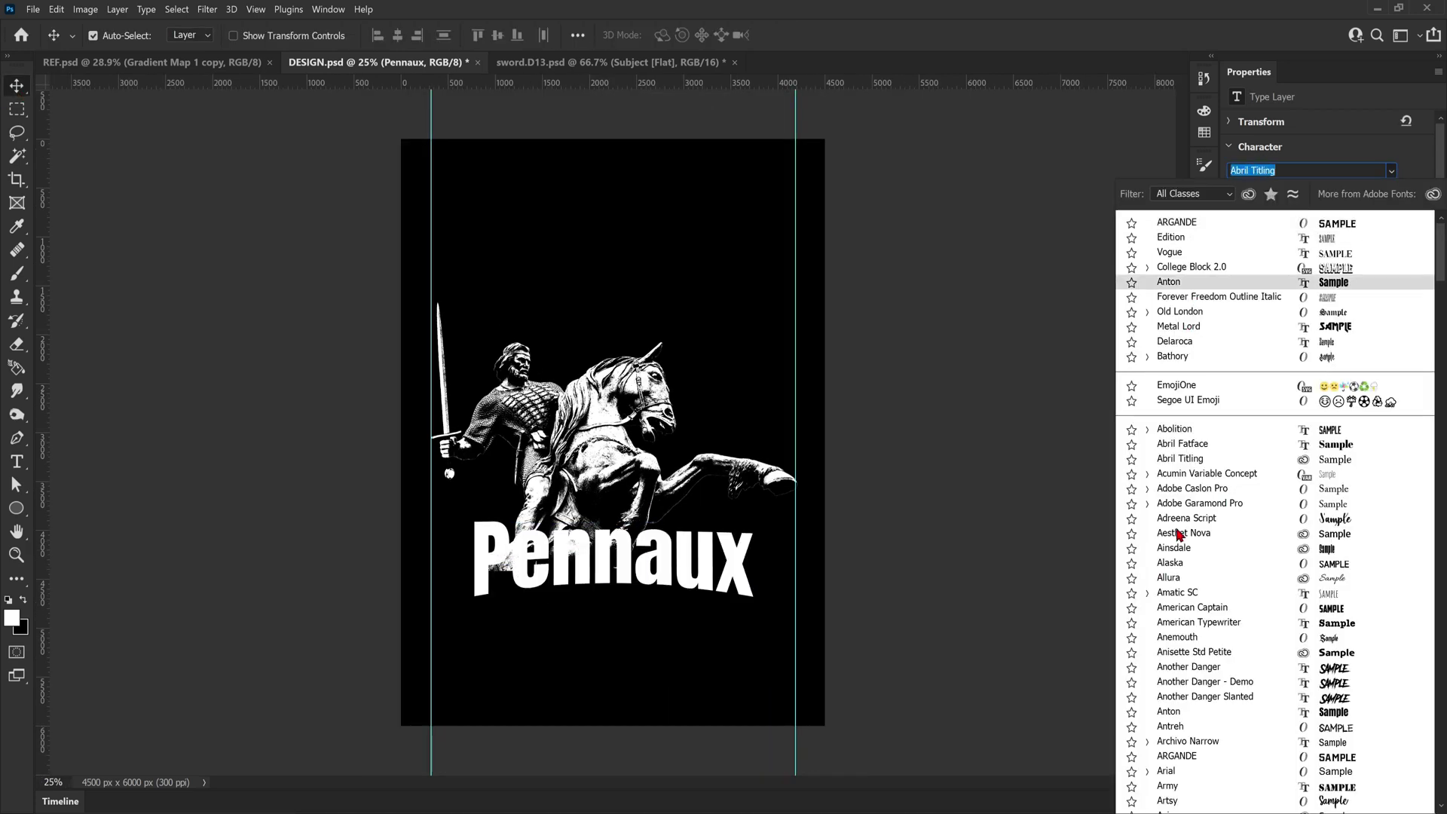
Browse the font list and change the Pennaux title's font to JOHN_BHRAMS_01
{"action": "scroll", "coordinate": [1244, 630], "scroll_direction": "down", "scroll_amount": 12}
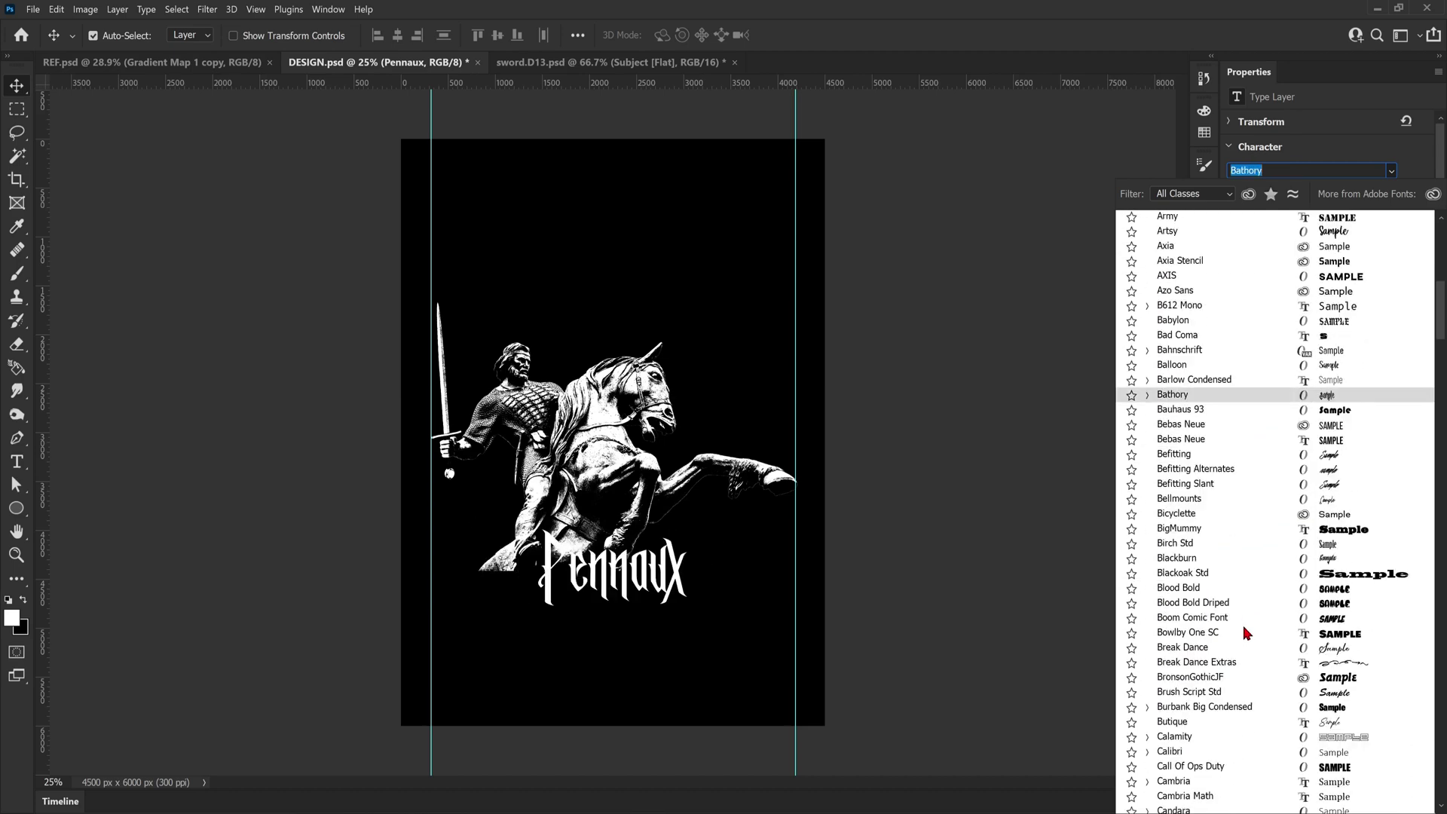
{"action": "scroll", "coordinate": [1246, 631], "scroll_direction": "down", "scroll_amount": 11}
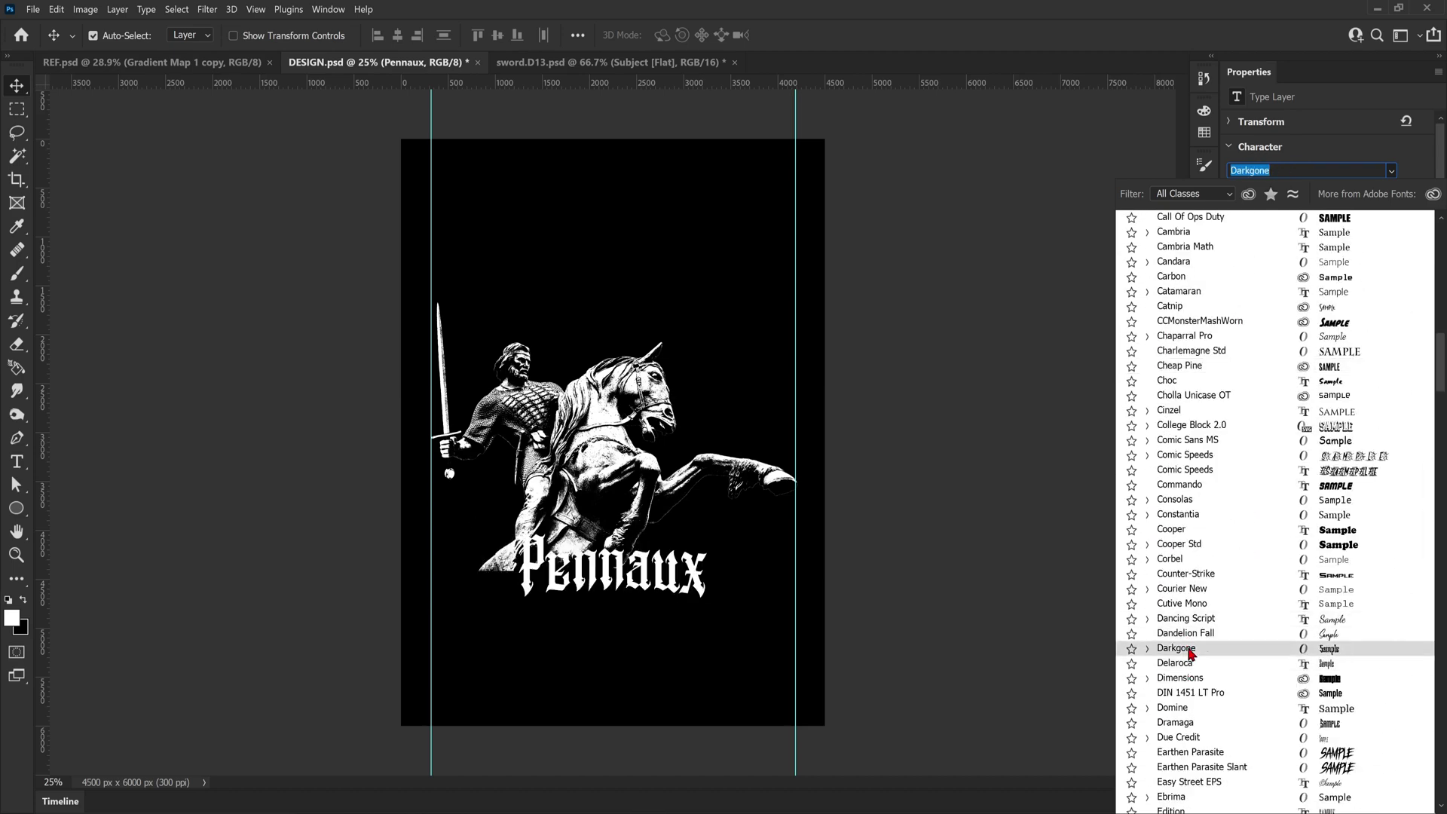
{"action": "scroll", "coordinate": [1222, 716], "scroll_direction": "down", "scroll_amount": 14}
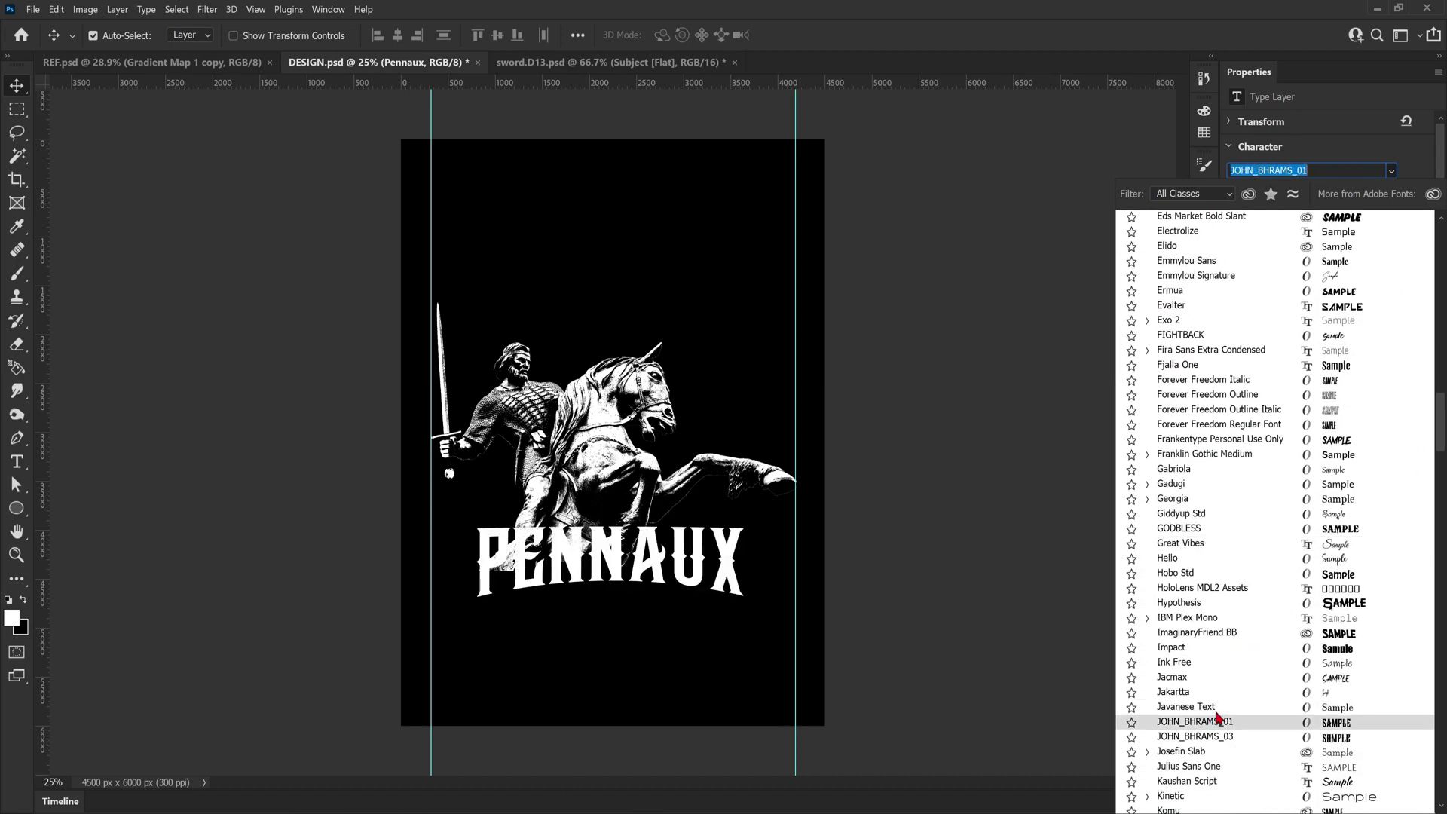
{"action": "left_click", "coordinate": [1209, 724]}
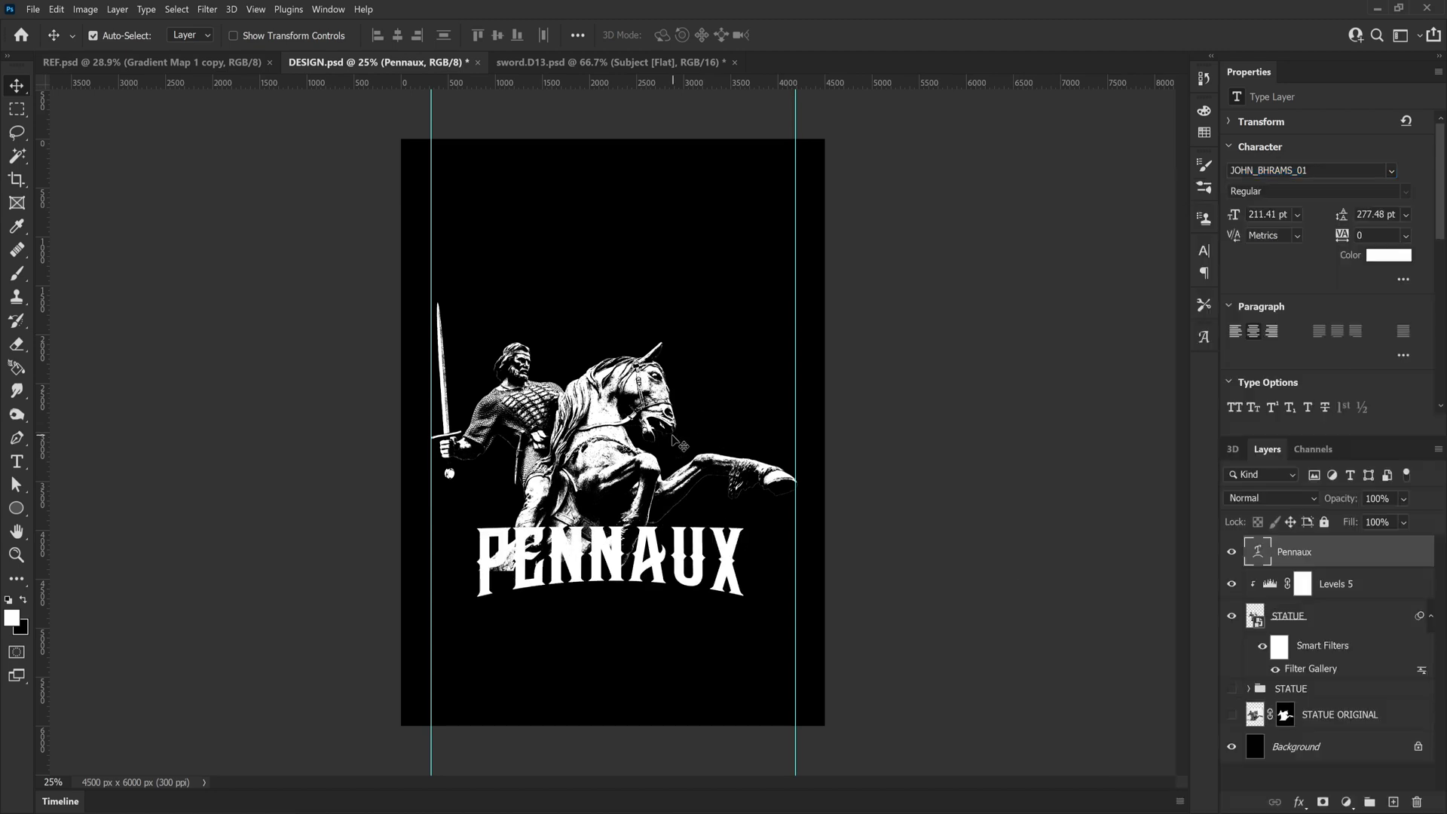
Enlarge the warped Pennaux title slightly and move it lower beneath the statue
{"action": "key", "text": "ctrl+t"}
{"action": "left_click_drag", "start_coordinate": [746, 606], "coordinate": [753, 609]}
{"action": "key", "text": "Return"}
{"action": "mouse_move", "coordinate": [617, 576]}
{"action": "left_mouse_down"}
{"action": "mouse_move", "coordinate": [617, 558]}
{"action": "mouse_move", "coordinate": [617, 596]}
{"action": "left_mouse_up"}
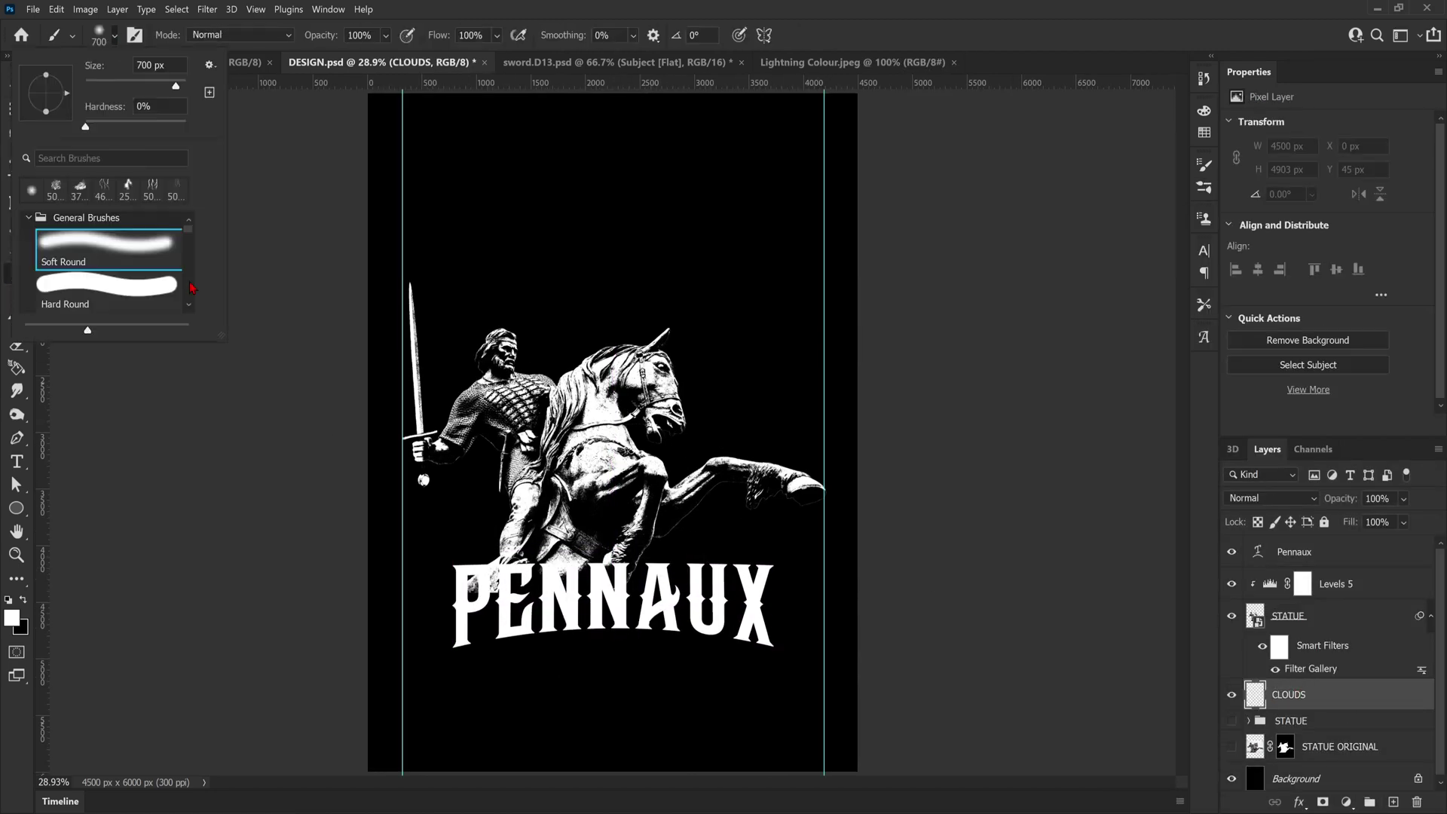
Paint white smoke behind the statue on the CLOUDS layer with a cloud brush, and resize and reposition it
{"action": "left_click", "coordinate": [241, 102]}
{"action": "left_click", "coordinate": [633, 324]}
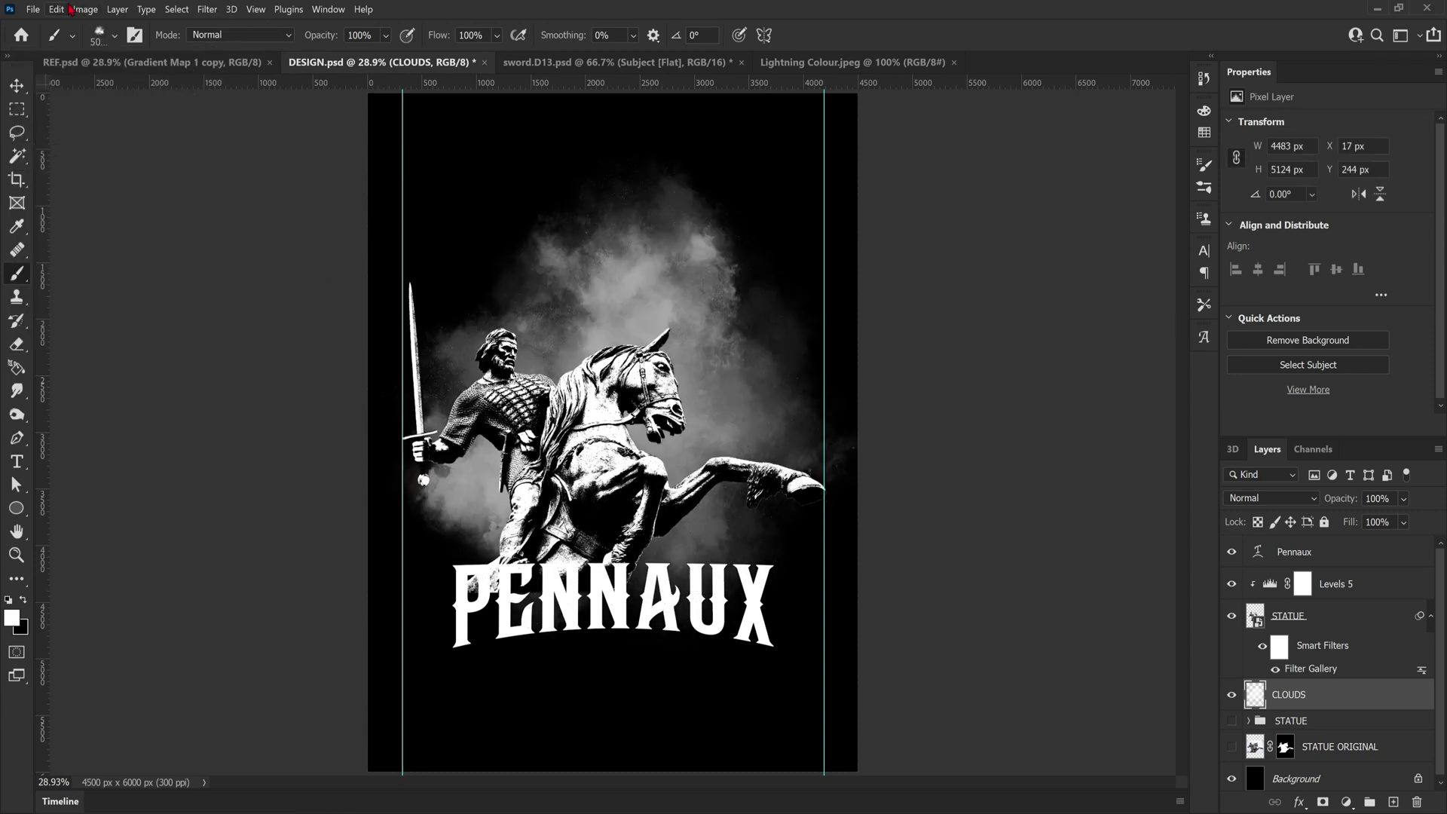
{"action": "left_click", "coordinate": [16, 86]}
{"action": "key", "text": "ctrl+t"}
{"action": "left_click_drag", "start_coordinate": [873, 113], "coordinate": [827, 82]}
{"action": "left_click_drag", "start_coordinate": [780, 242], "coordinate": [772, 246]}
{"action": "key", "text": "Return"}
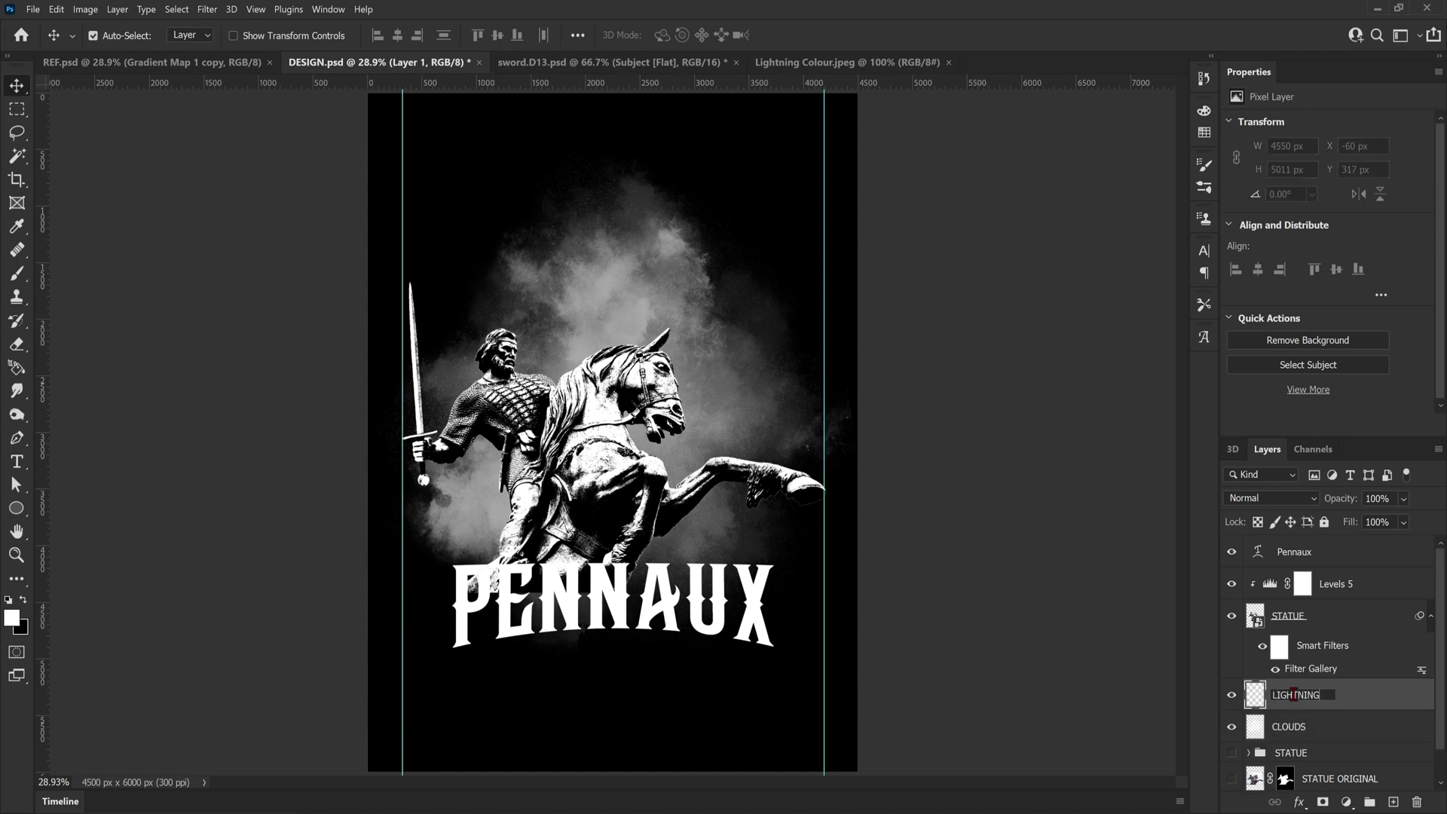
Try a lightning brush behind the statue on the LIGHTNING layer and undo the stroke
{"action": "key", "text": "b"}
{"action": "left_click", "coordinate": [98, 34]}
{"action": "scroll", "coordinate": [89, 283], "scroll_direction": "down", "scroll_amount": 3}
{"action": "scroll", "coordinate": [88, 284], "scroll_direction": "down", "scroll_amount": 3}
{"action": "left_click", "coordinate": [88, 260]}
{"action": "key", "text": "period"}
{"action": "key", "text": "period"}
{"action": "key", "text": "period"}
{"action": "key", "text": "Return"}
{"action": "left_click", "coordinate": [613, 404]}
{"action": "key", "text": "ctrl+z"}
Try two more lightning brushes behind the rider and horse and undo both strokes
{"action": "left_click", "coordinate": [100, 37]}
{"action": "left_click", "coordinate": [89, 297]}
{"action": "left_click", "coordinate": [611, 404]}
{"action": "left_click", "coordinate": [55, 9]}
{"action": "left_click", "coordinate": [71, 26]}
{"action": "left_click", "coordinate": [100, 35]}
{"action": "key", "text": "period"}
{"action": "key", "text": "period"}
{"action": "key", "text": "period"}
{"action": "key", "text": "period"}
{"action": "left_click", "coordinate": [630, 310]}
{"action": "key", "text": "ctrl+z"}
Pick another lightning brush and stamp bolts behind the rider on the LIGHTNING layer
{"action": "left_click", "coordinate": [105, 35]}
{"action": "key", "text": "period"}
{"action": "left_click", "coordinate": [612, 362]}
{"action": "left_click", "coordinate": [17, 85]}
Add a layer mask to LIGHTNING and hide the upper ends of the bolts with a large soft black brush
{"action": "left_click", "coordinate": [1322, 802]}
{"action": "left_click", "coordinate": [16, 273]}
{"action": "left_click", "coordinate": [113, 35]}
{"action": "double_click", "coordinate": [113, 258]}
{"action": "mouse_move", "coordinate": [585, 102]}
{"action": "left_mouse_down"}
{"action": "mouse_move", "coordinate": [679, 146]}
{"action": "mouse_move", "coordinate": [545, 210]}
{"action": "left_mouse_up"}
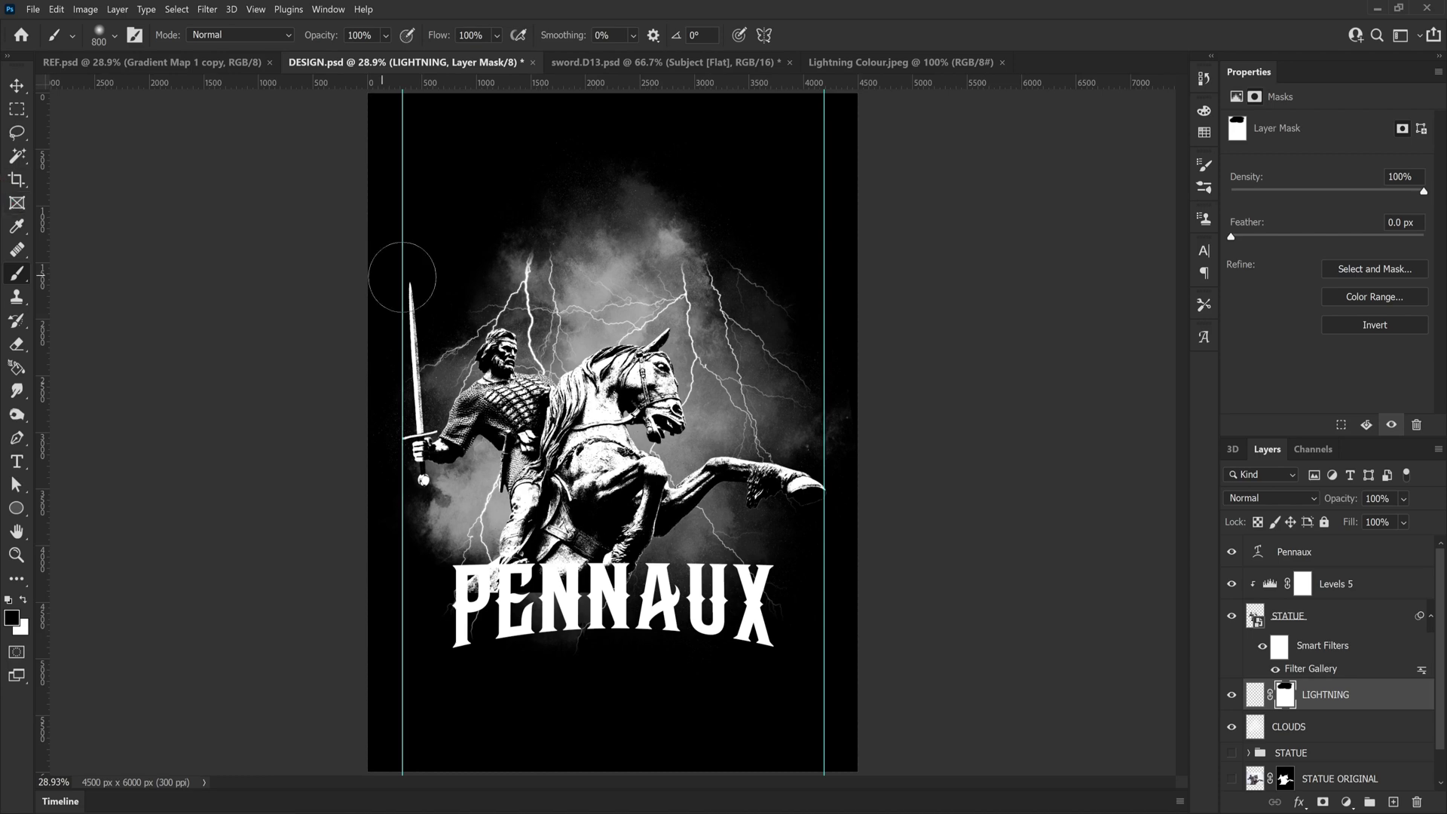
Create a new layer above CLOUDS and name it CLOUDS 2
{"action": "left_click", "coordinate": [1289, 727]}
{"action": "left_click", "coordinate": [1394, 802]}
{"action": "double_click", "coordinate": [1289, 726]}
{"action": "type", "text": "CLOUDS 2"}
{"action": "key", "text": "Return"}
Try smoke brush stamps above the rider and horse on CLOUDS 2 and undo them
{"action": "left_click", "coordinate": [114, 35]}
{"action": "left_click_drag", "start_coordinate": [187, 236], "coordinate": [187, 281]}
{"action": "left_click", "coordinate": [108, 261]}
{"action": "left_click", "coordinate": [536, 264]}
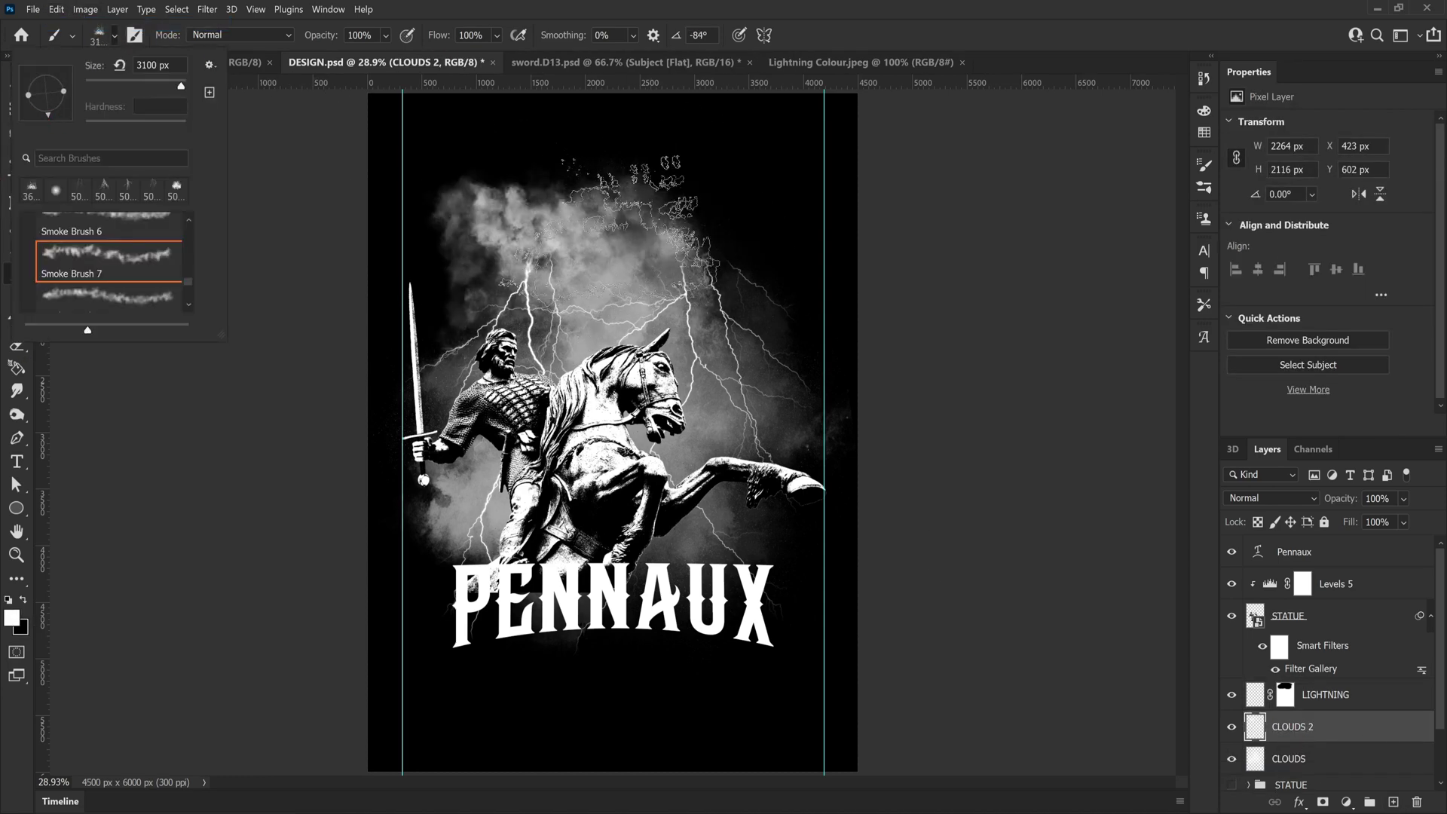
{"action": "left_click", "coordinate": [656, 223]}
{"action": "key", "text": "ctrl+z"}
{"action": "left_click", "coordinate": [56, 9]}
{"action": "left_click", "coordinate": [76, 26]}
Choose a different smoke brush, enlarge it, and paint a cloud over the tops of the lightning bolts on CLOUDS 2
{"action": "left_click", "coordinate": [114, 35]}
{"action": "left_click", "coordinate": [110, 276]}
{"action": "scroll", "coordinate": [110, 262], "scroll_direction": "down", "scroll_amount": 2}
{"action": "left_click", "coordinate": [110, 263]}
{"action": "key", "text": "period"}
{"action": "key", "text": "period"}
{"action": "key", "text": "period"}
{"action": "key", "text": "period"}
{"action": "key", "text": "period"}
{"action": "key", "text": "period"}
{"action": "key", "text": "period"}
{"action": "key", "text": "period"}
{"action": "key", "text": "period"}
{"action": "key", "text": "period"}
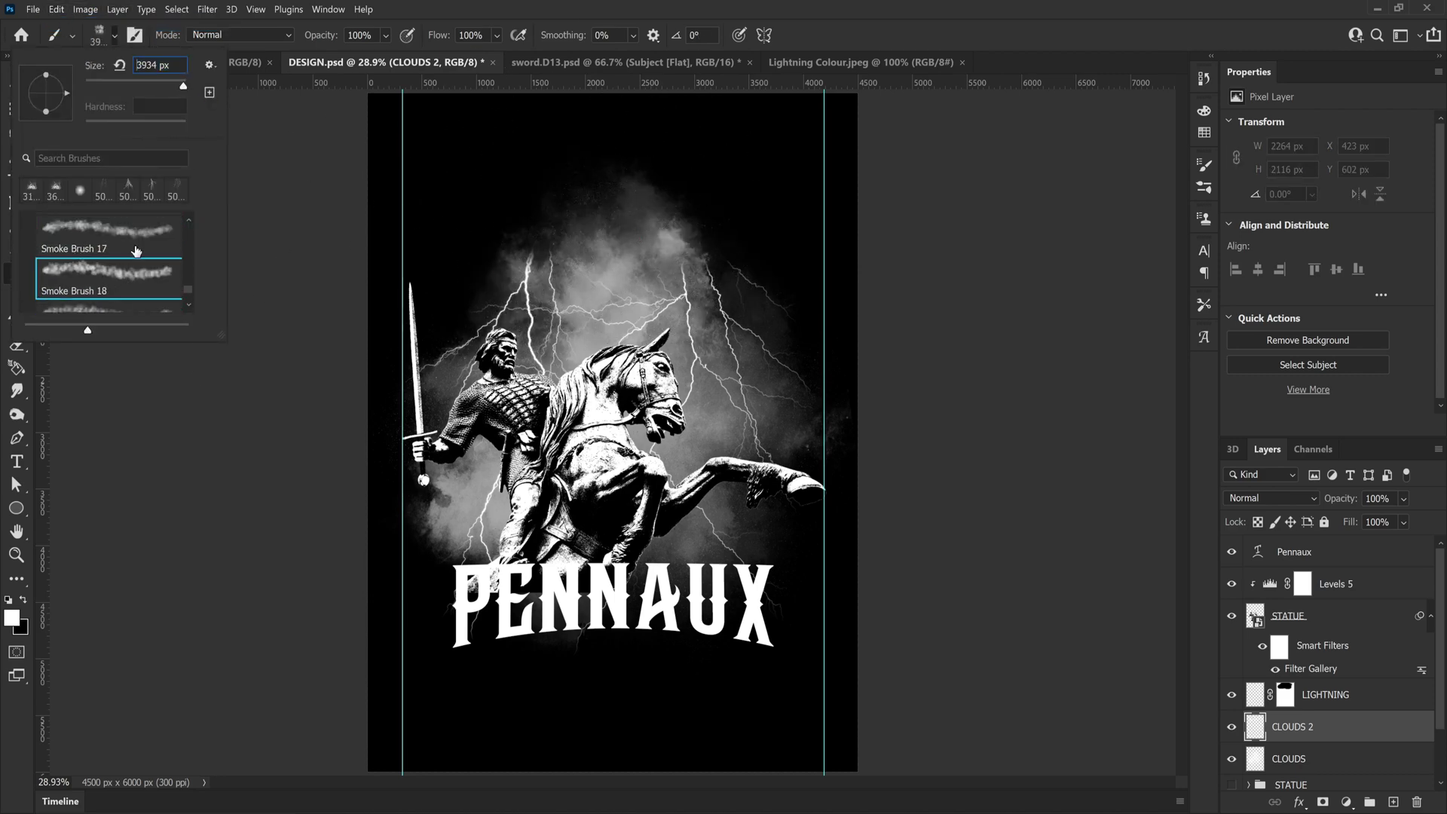
{"action": "left_click", "coordinate": [603, 188]}
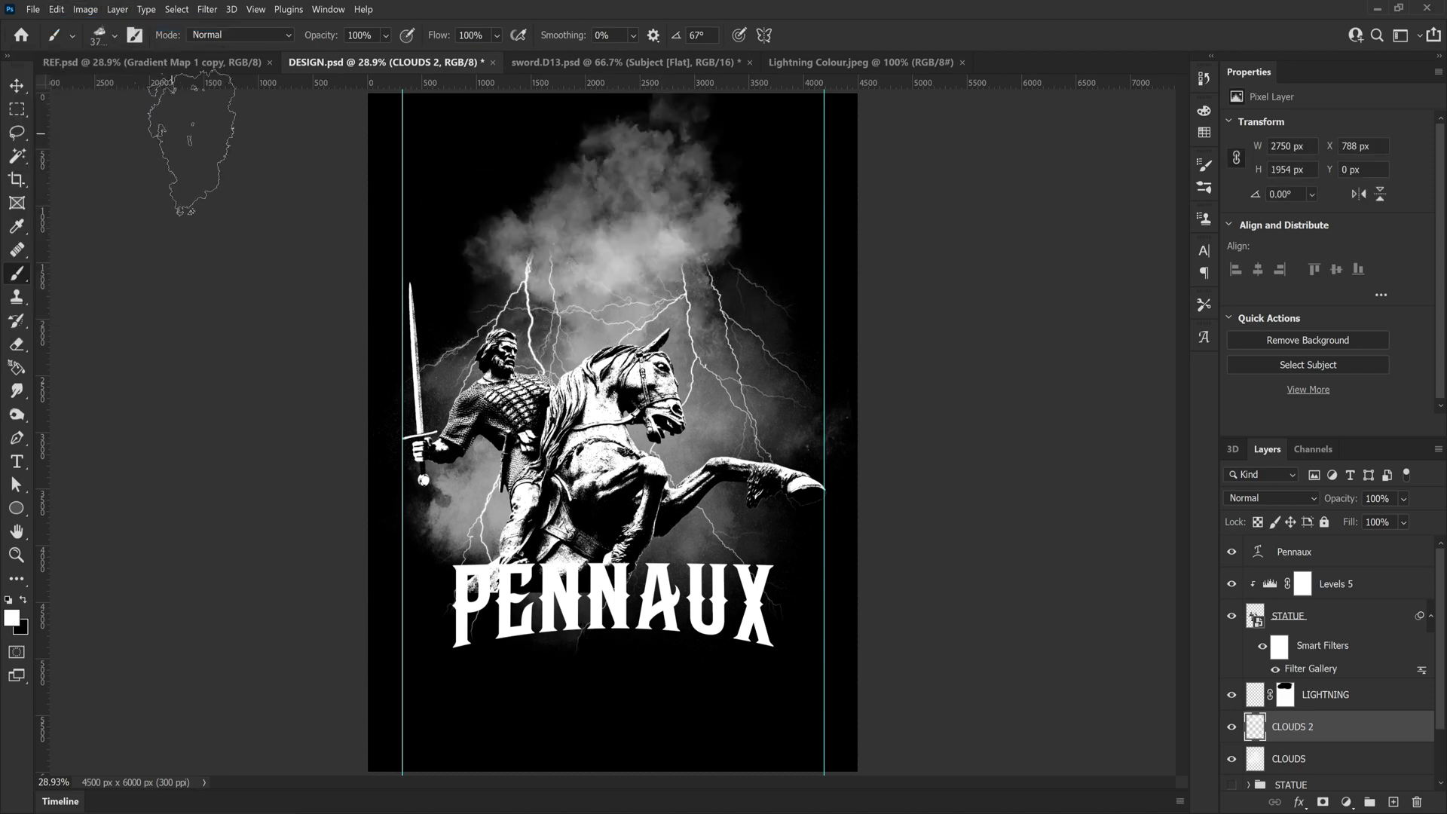
Add a layer mask to CLOUDS 2 and fade the cloud's upper part with a large soft black brush
{"action": "key", "text": "v"}
{"action": "left_click", "coordinate": [1323, 802]}
{"action": "key", "text": "b"}
{"action": "left_click", "coordinate": [114, 36]}
{"action": "scroll", "coordinate": [109, 256], "scroll_direction": "up", "scroll_amount": 5}
{"action": "double_click", "coordinate": [110, 226]}
{"action": "left_click_drag", "start_coordinate": [558, 159], "coordinate": [716, 203]}
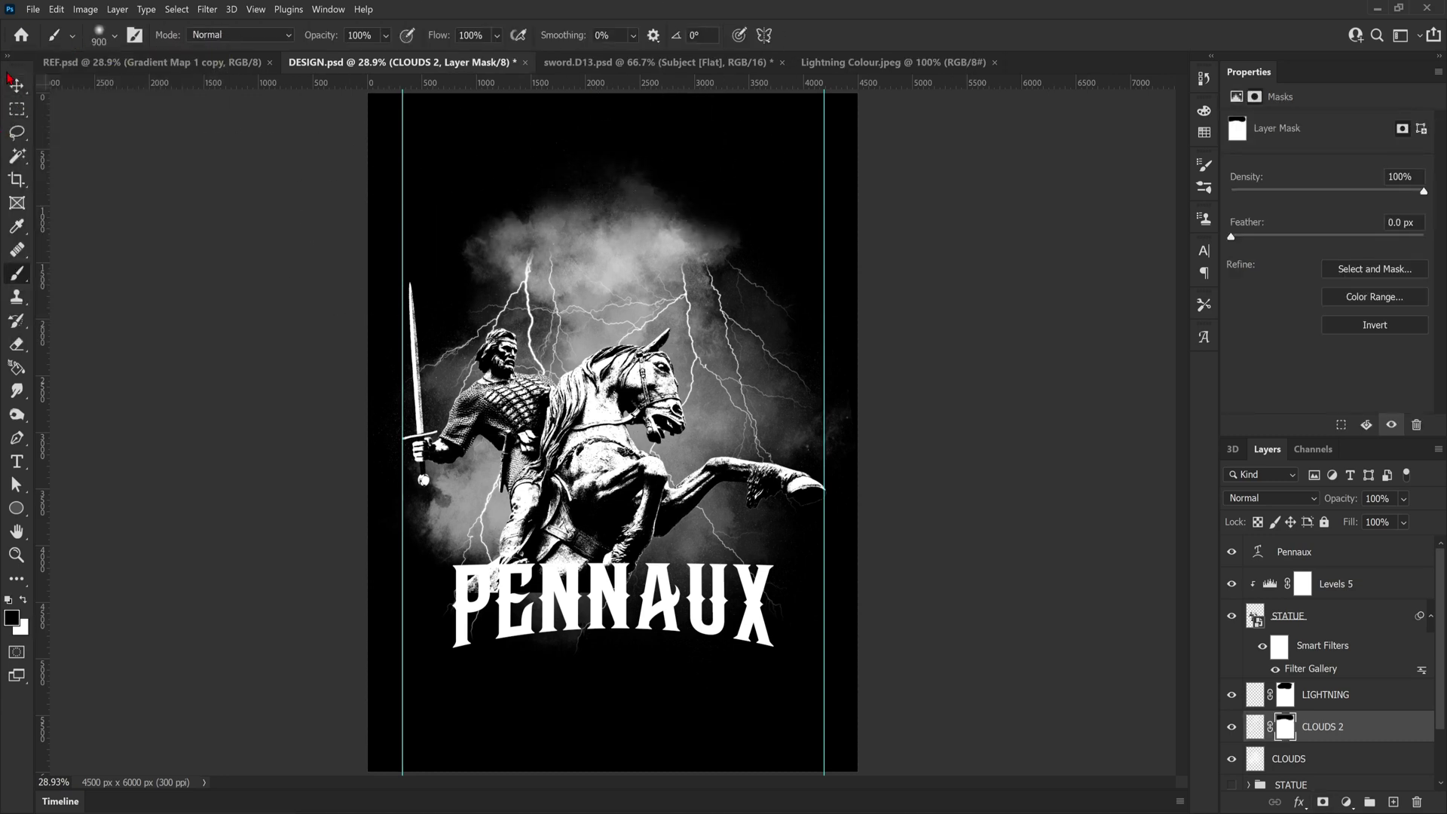
Change the brush and paint white on the CLOUDS 2 mask near the sword's tip
{"action": "left_click", "coordinate": [114, 35]}
{"action": "double_click", "coordinate": [83, 121]}
{"action": "key", "text": "x"}
{"action": "left_click", "coordinate": [452, 256]}
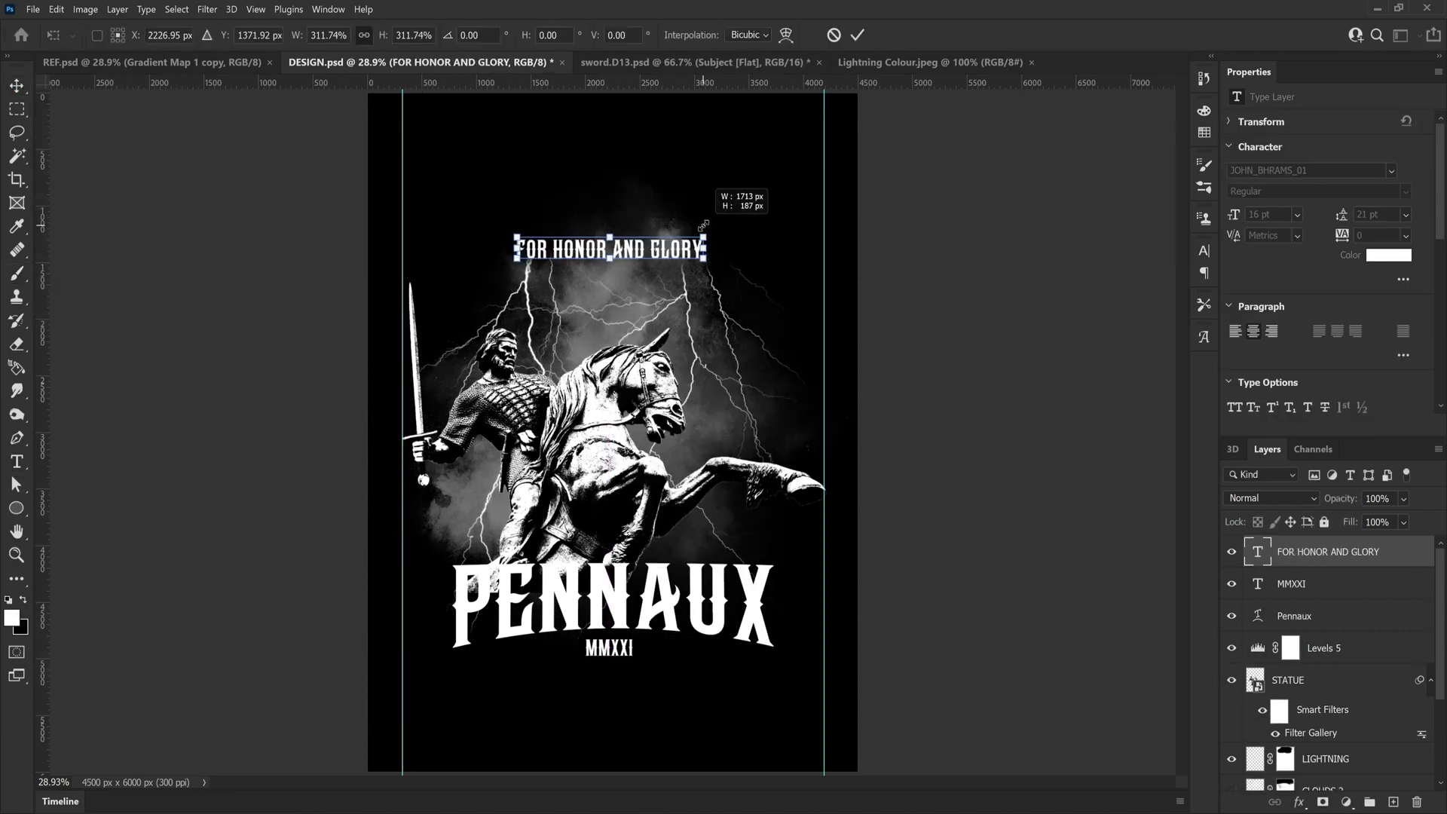
Centre the FOR HONOR AND GLORY tagline above the rider and set its font to Palatino Linotype
{"action": "left_click_drag", "start_coordinate": [612, 256], "coordinate": [616, 259]}
{"action": "left_click", "coordinate": [1391, 170]}
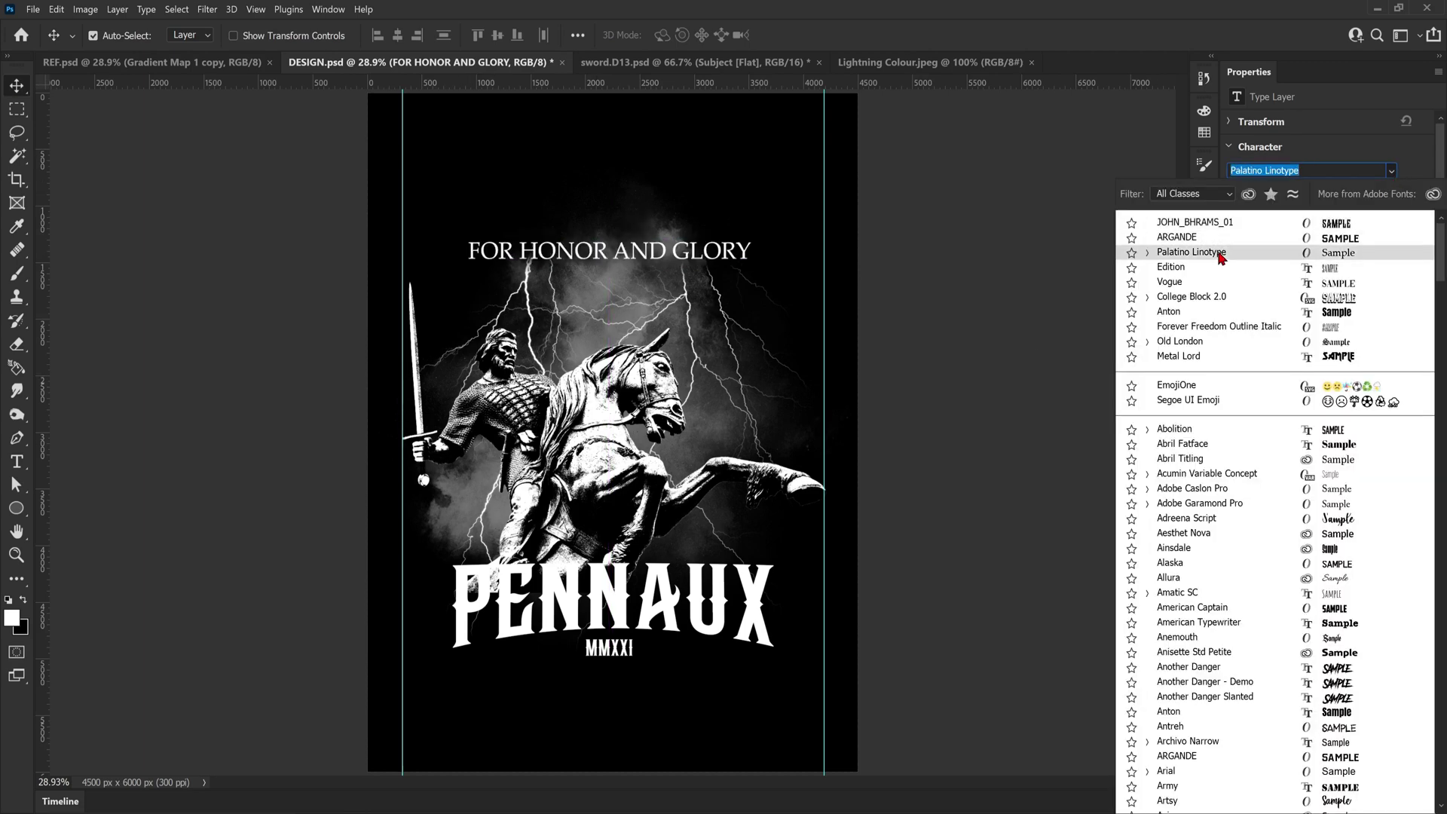
{"action": "left_click", "coordinate": [1222, 255]}
Scale the FOR HONOR AND GLORY tagline down and centre it again above the lightning
{"action": "key", "text": "ctrl+t"}
{"action": "left_click_drag", "start_coordinate": [752, 260], "coordinate": [648, 254]}
{"action": "key", "text": "Return"}
{"action": "left_click_drag", "start_coordinate": [533, 255], "coordinate": [583, 256]}
Shorten the tagline to HONOR AND GLORY and widen its tracking to 480
{"action": "key", "text": "t"}
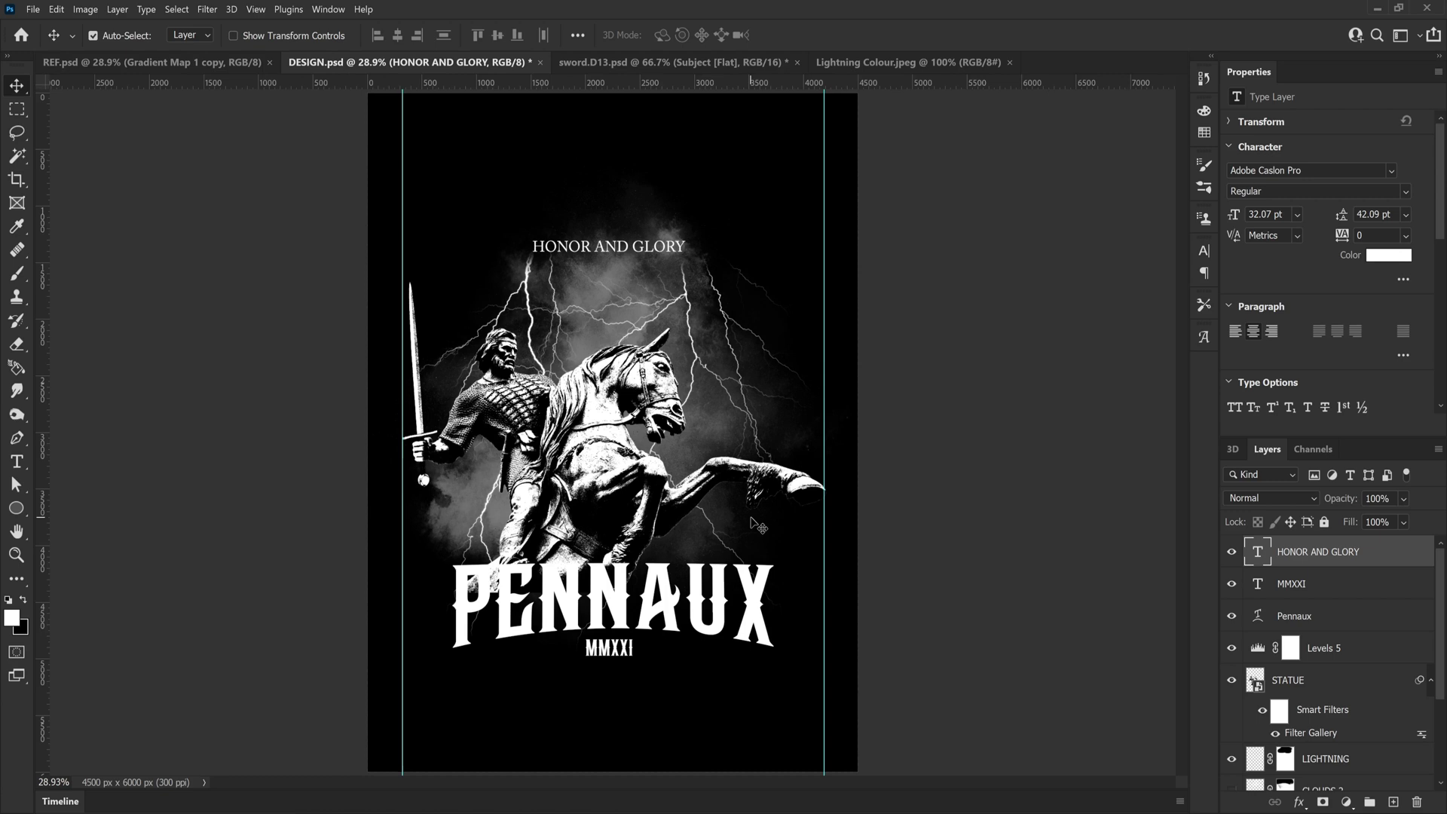
{"action": "left_click_drag", "start_coordinate": [1339, 236], "coordinate": [1356, 236]}
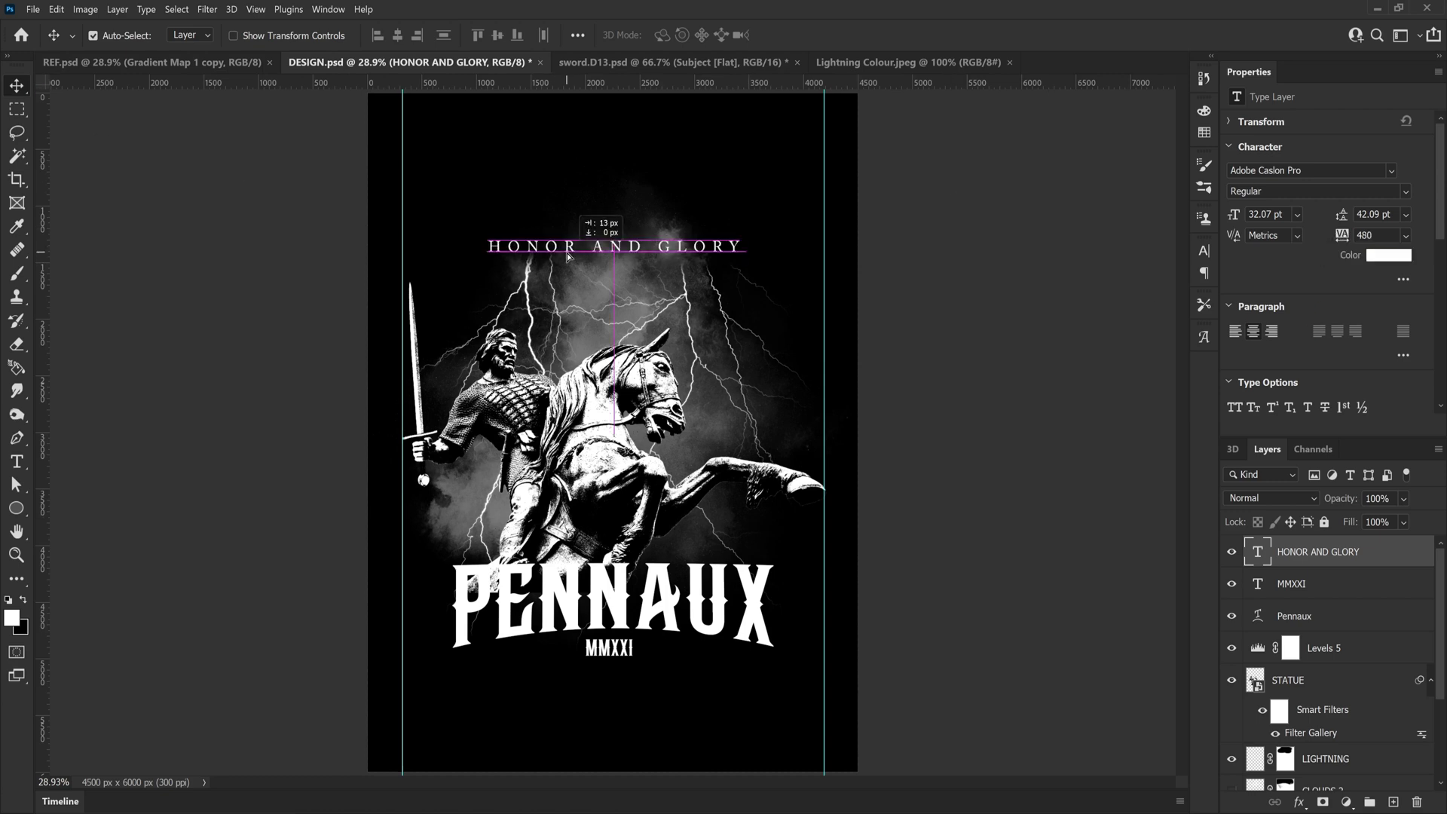
Paint black with a smaller brush on the LIGHTNING and CLOUDS masks to hide the smoke above the HONOR AND GLORY tagline
{"action": "scroll", "coordinate": [1415, 588], "scroll_direction": "down", "scroll_amount": 1}
{"action": "left_click", "coordinate": [1285, 726]}
{"action": "scroll", "coordinate": [1285, 726], "scroll_direction": "down", "scroll_amount": 1}
{"action": "left_click", "coordinate": [1285, 694]}
{"action": "key", "text": "b"}
{"action": "key", "text": "x"}
{"action": "key", "text": "bracketleft"}
{"action": "key", "text": "bracketleft"}
{"action": "key", "text": "bracketleft"}
{"action": "key", "text": "bracketleft"}
{"action": "left_click_drag", "start_coordinate": [603, 188], "coordinate": [671, 198]}
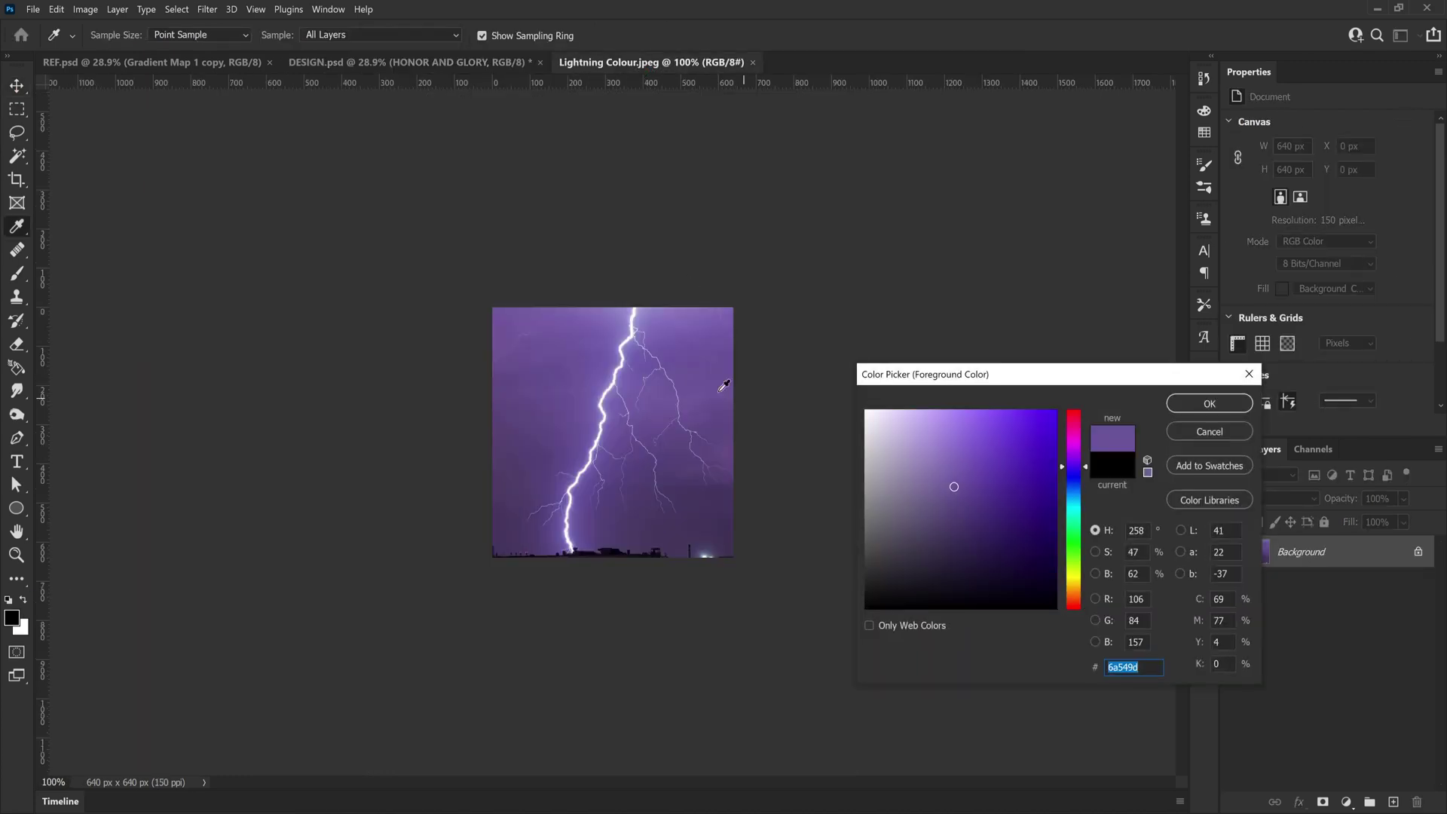
Sample the purple sky in Lightning Colour.jpeg and give the CLOUDS layer a purple Color Overlay
{"action": "key", "text": "Return"}
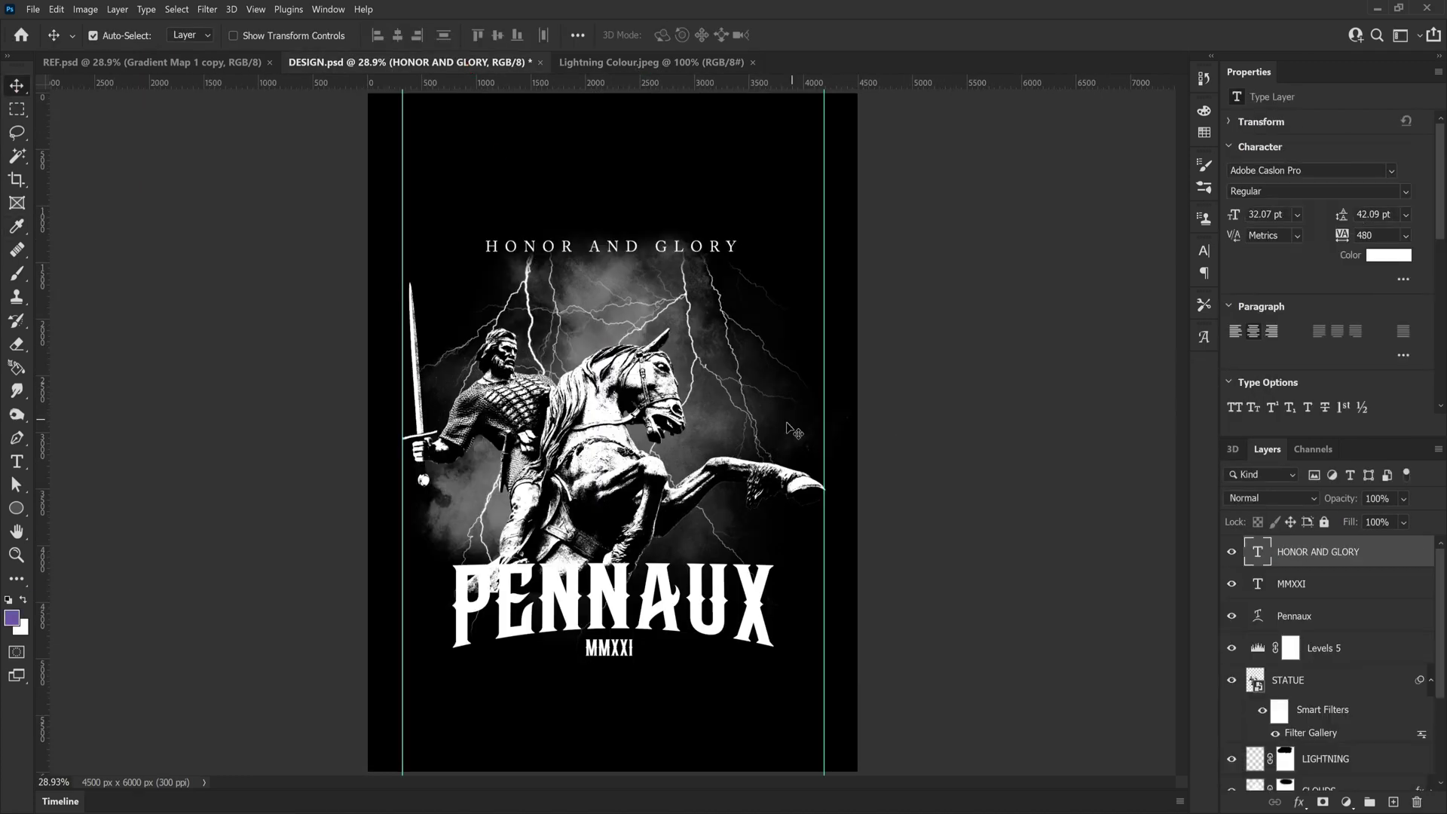
{"action": "scroll", "coordinate": [1334, 678], "scroll_direction": "down", "scroll_amount": 2}
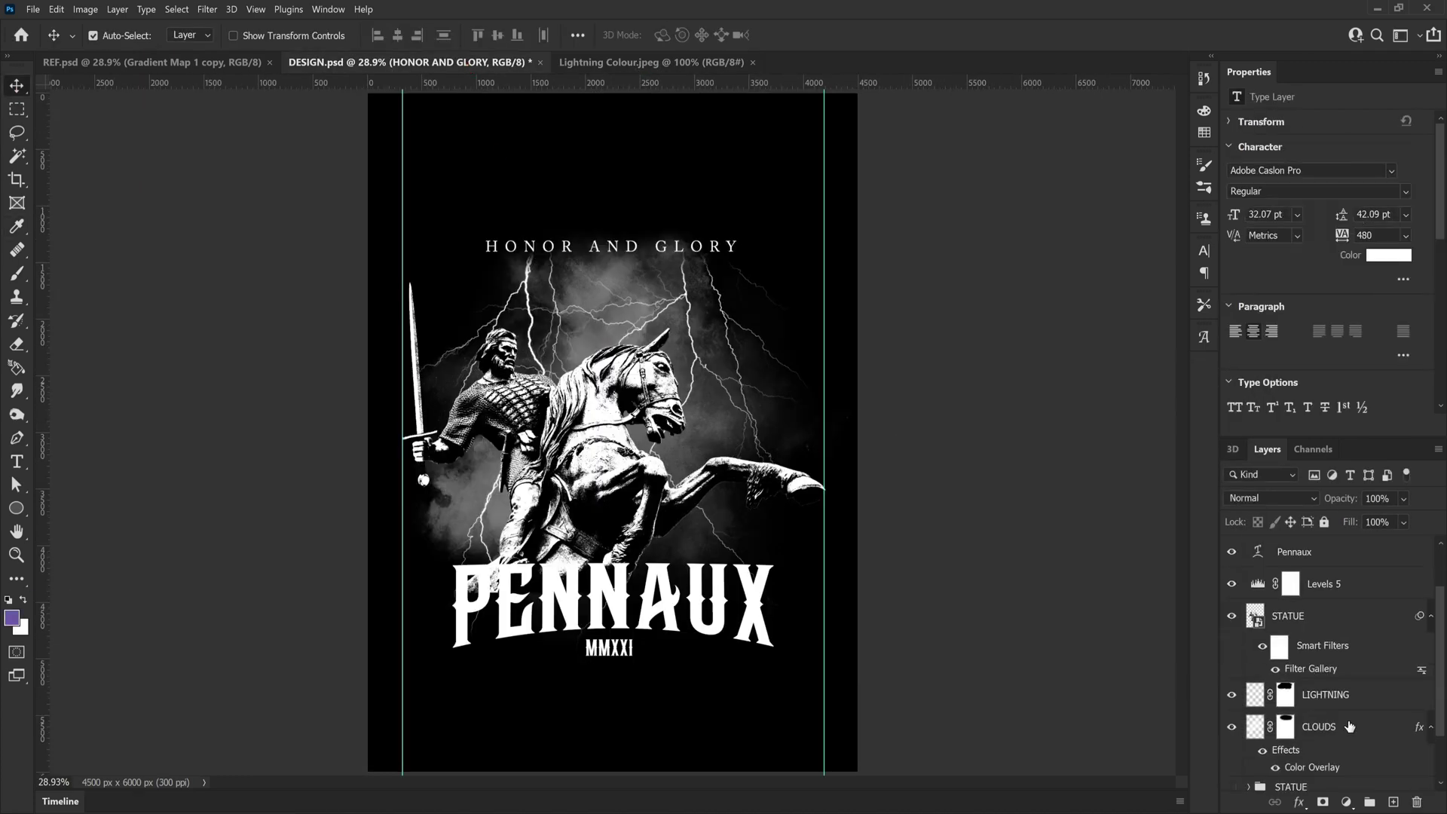
{"action": "left_click", "coordinate": [1299, 802]}
{"action": "left_click", "coordinate": [1312, 745]}
{"action": "left_click", "coordinate": [1020, 324]}
{"action": "key", "text": "ctrl+v"}
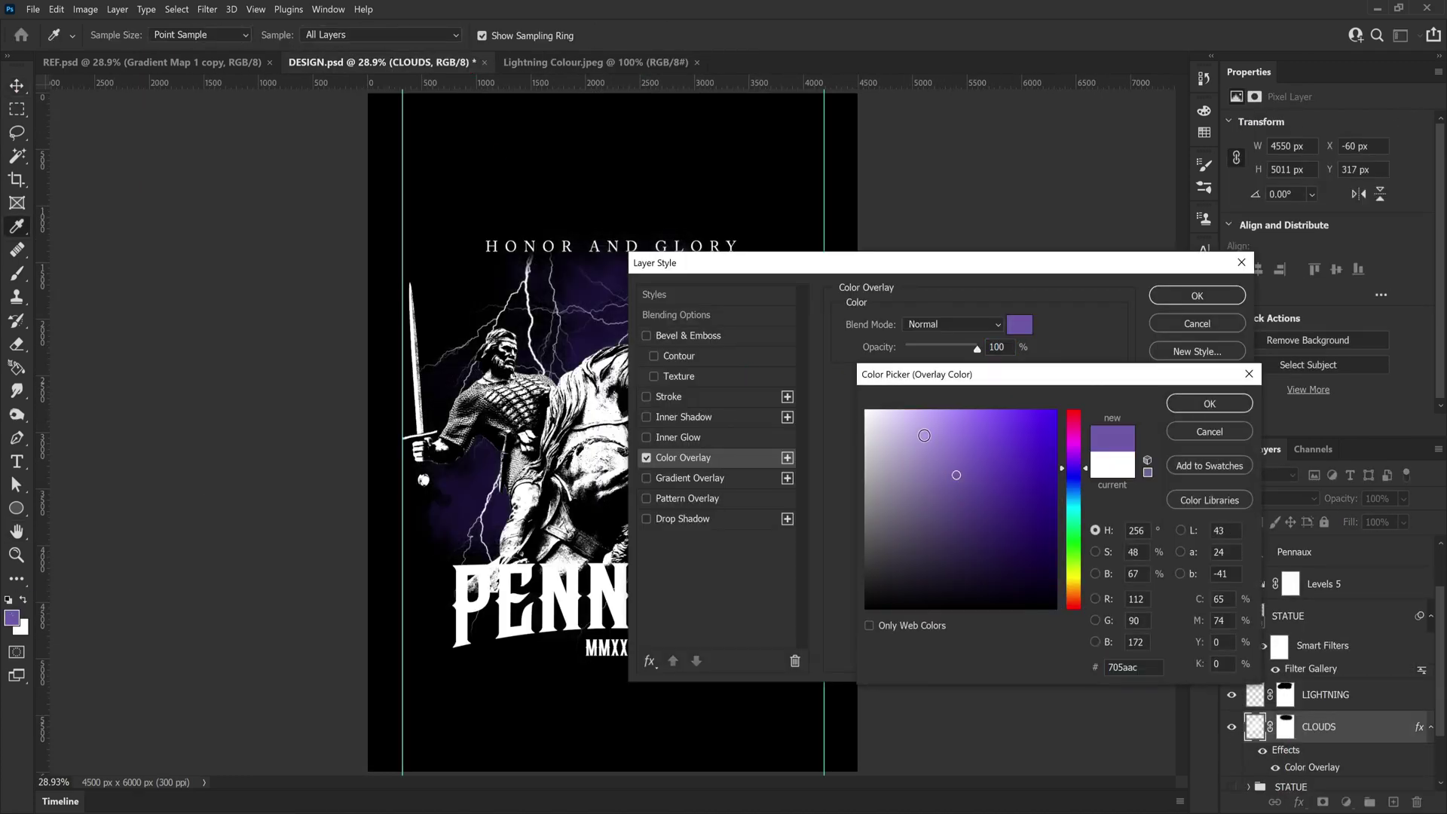
{"action": "left_click", "coordinate": [923, 441]}
{"action": "left_click_drag", "start_coordinate": [966, 374], "coordinate": [1030, 374]}
{"action": "key", "text": "Return"}
Lighten the CLOUDS Color Overlay to pale purple b8a1f6 and apply the layer style
{"action": "left_click_drag", "start_coordinate": [1033, 266], "coordinate": [1188, 219]}
{"action": "left_click", "coordinate": [1174, 278]}
{"action": "mouse_move", "coordinate": [987, 441]}
{"action": "left_mouse_down"}
{"action": "mouse_move", "coordinate": [986, 428]}
{"action": "mouse_move", "coordinate": [1005, 450]}
{"action": "mouse_move", "coordinate": [996, 419]}
{"action": "left_mouse_up"}
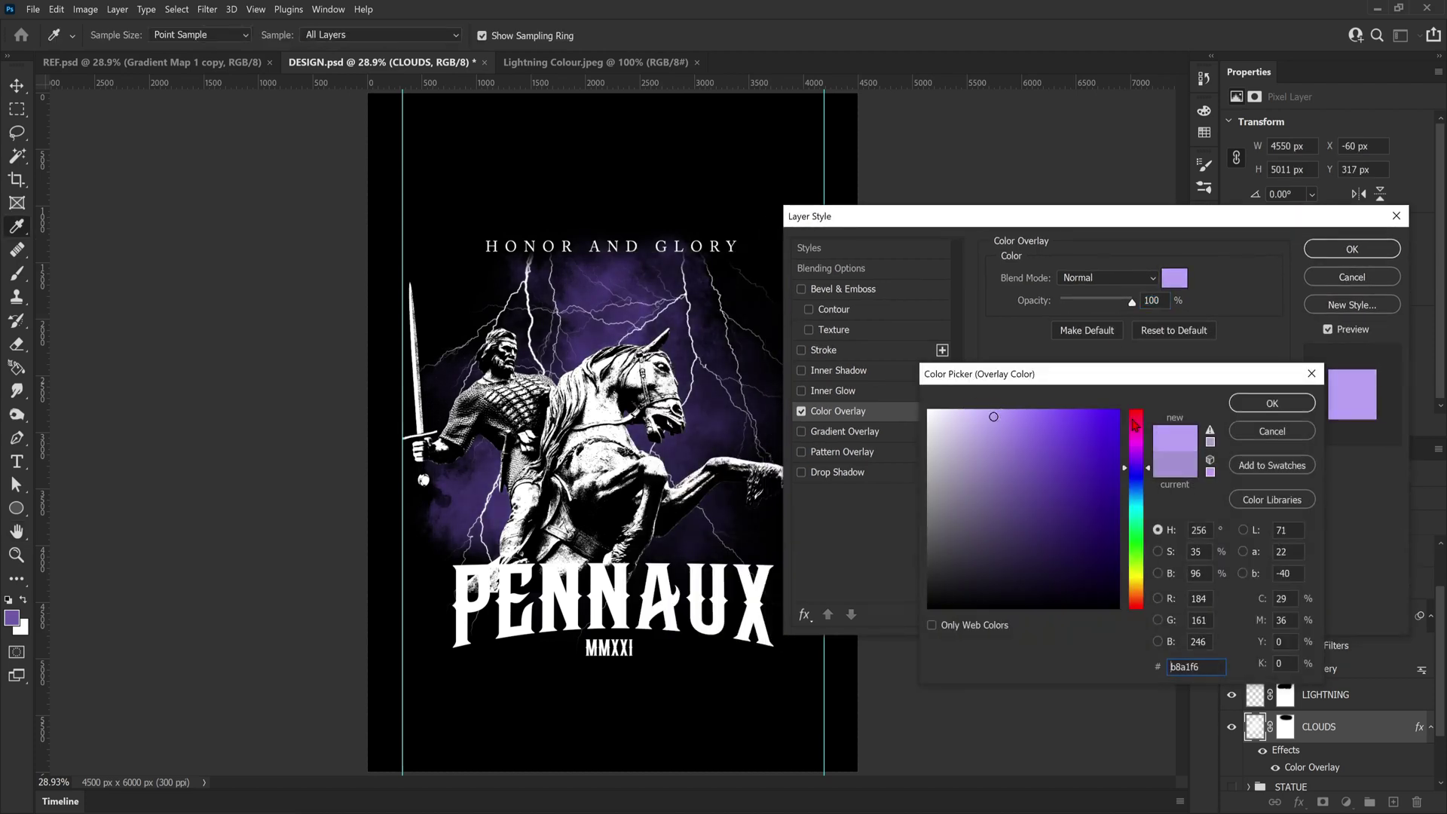
{"action": "left_click", "coordinate": [1272, 404]}
{"action": "left_click", "coordinate": [1346, 249]}
Add an Outer Glow to the LIGHTNING layer in saturated blue with 100% opacity and 0% spread
{"action": "left_click", "coordinate": [573, 62]}
{"action": "left_click", "coordinate": [445, 62]}
{"action": "left_click", "coordinate": [1329, 705]}
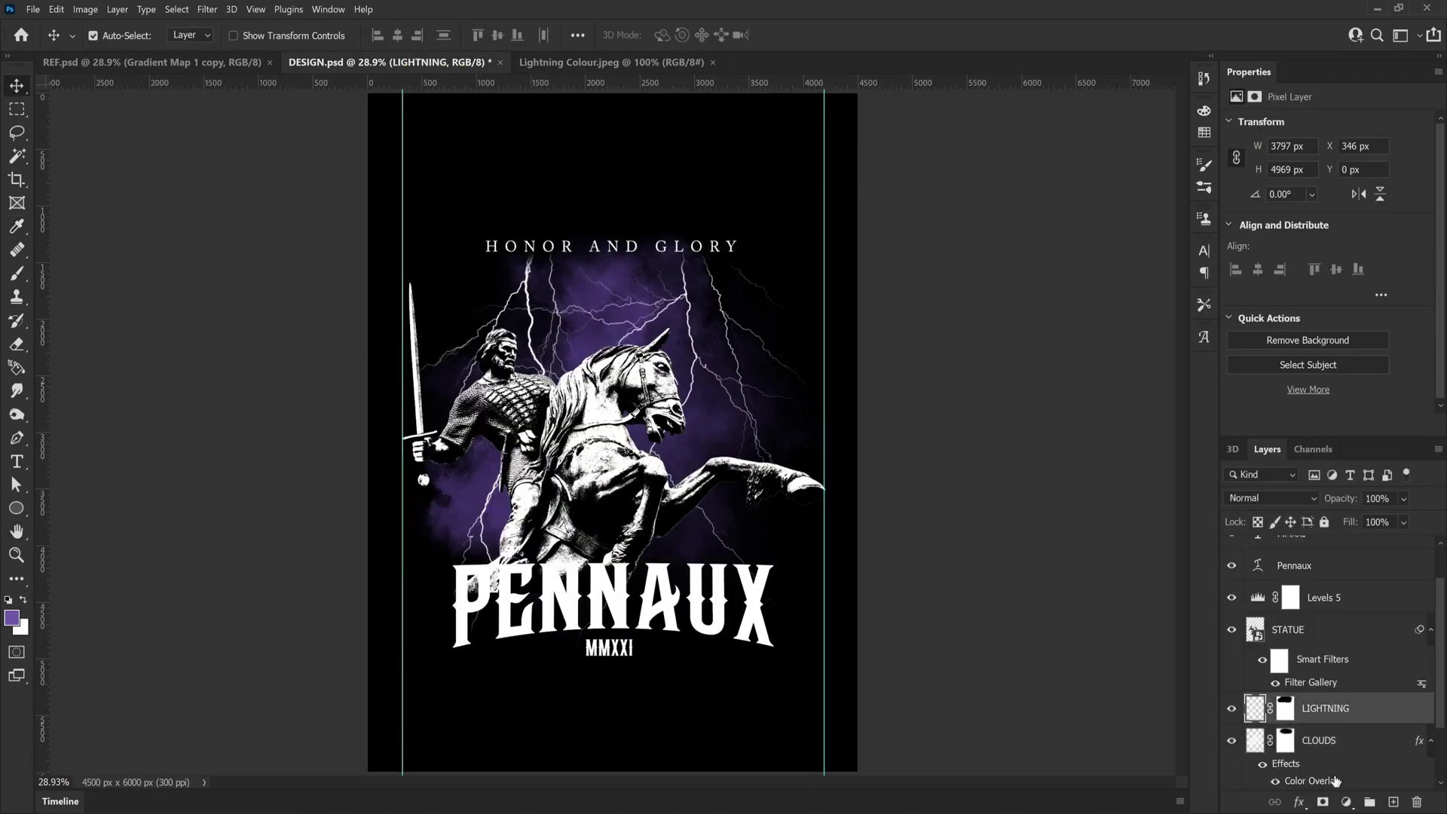
{"action": "left_click", "coordinate": [1299, 802]}
{"action": "left_click", "coordinate": [1316, 781]}
{"action": "left_click", "coordinate": [1037, 341]}
{"action": "left_click_drag", "start_coordinate": [1137, 463], "coordinate": [1135, 479]}
{"action": "left_click", "coordinate": [1099, 433]}
{"action": "left_click", "coordinate": [1273, 403]}
{"action": "left_click_drag", "start_coordinate": [1125, 298], "coordinate": [1138, 297]}
{"action": "left_click_drag", "start_coordinate": [1073, 413], "coordinate": [967, 411]}
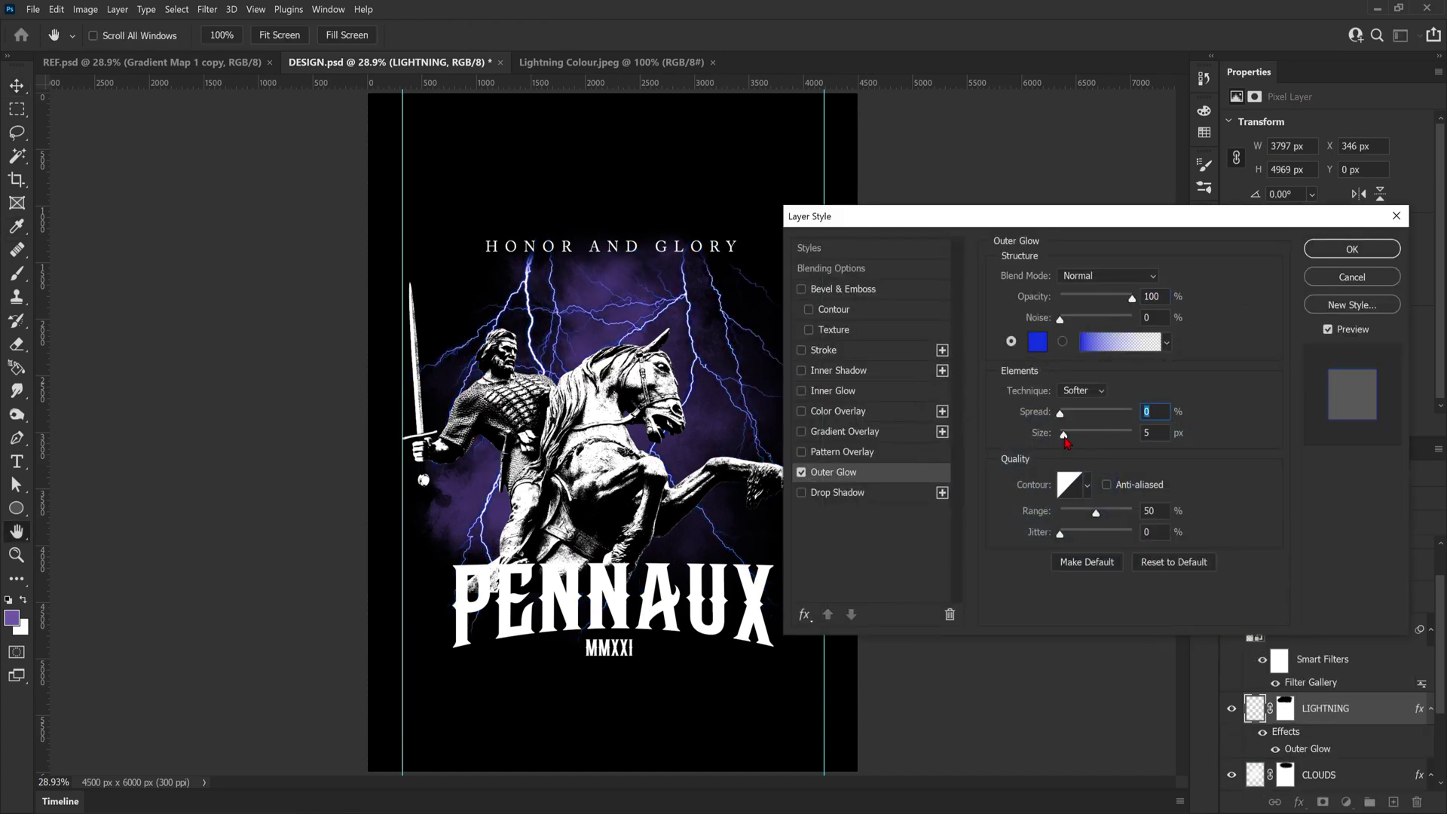
Set the LIGHTNING Outer Glow to Soft Light blending, no noise and a size of about 68 px
{"action": "left_click", "coordinate": [1108, 276]}
{"action": "left_click_drag", "start_coordinate": [1075, 441], "coordinate": [1084, 437]}
{"action": "left_click", "coordinate": [1097, 491]}
{"action": "left_click_drag", "start_coordinate": [1094, 299], "coordinate": [1177, 378]}
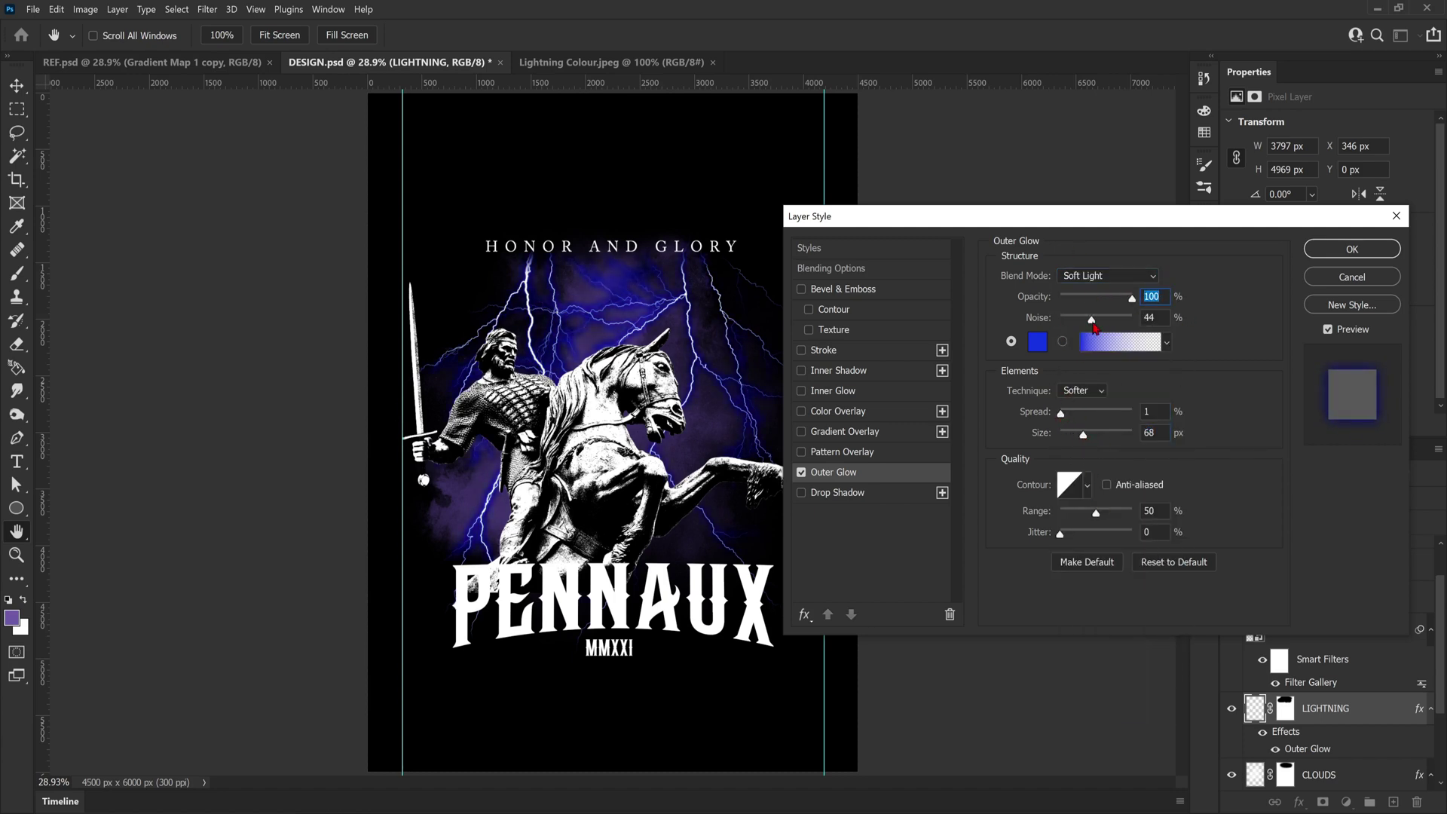
{"action": "left_click_drag", "start_coordinate": [1084, 435], "coordinate": [1075, 415]}
Try a lighter blue 2580fc for the LIGHTNING Outer Glow with 29% opacity and 65 px size, then a darker blue
{"action": "left_click", "coordinate": [1038, 342]}
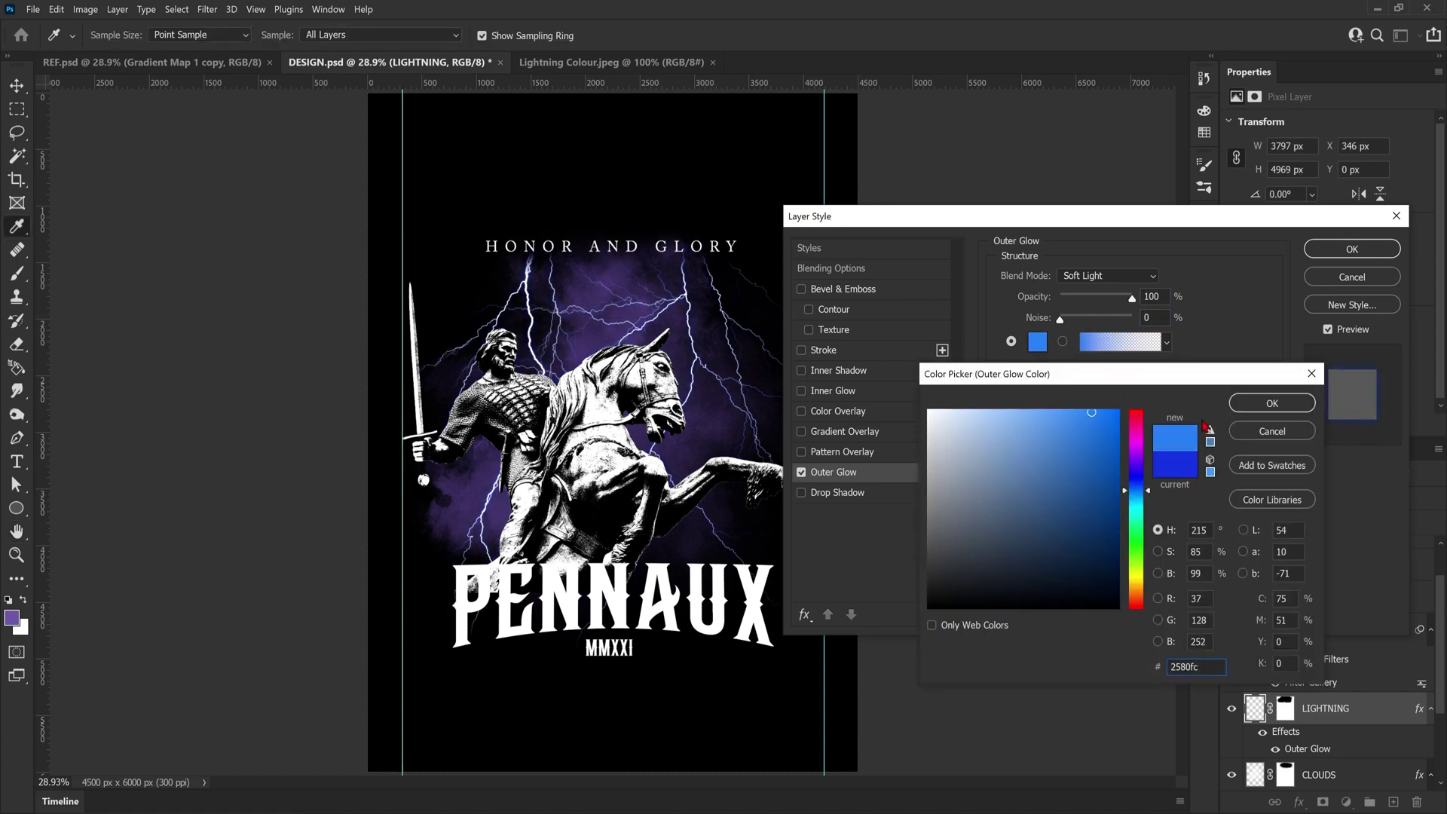
{"action": "key", "text": "Return"}
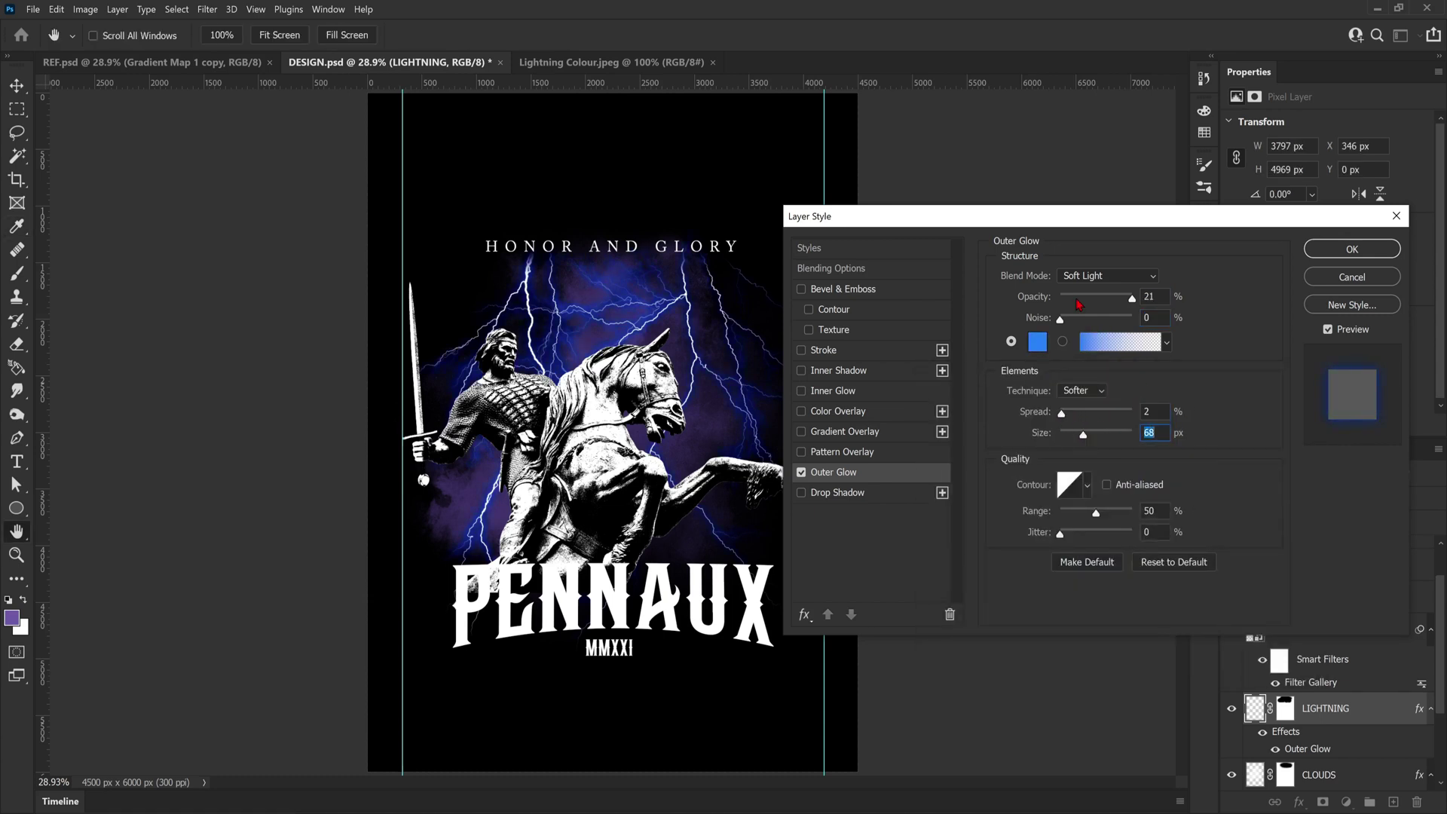
{"action": "left_click_drag", "start_coordinate": [1079, 300], "coordinate": [1085, 300]}
{"action": "left_click_drag", "start_coordinate": [1083, 435], "coordinate": [1079, 439]}
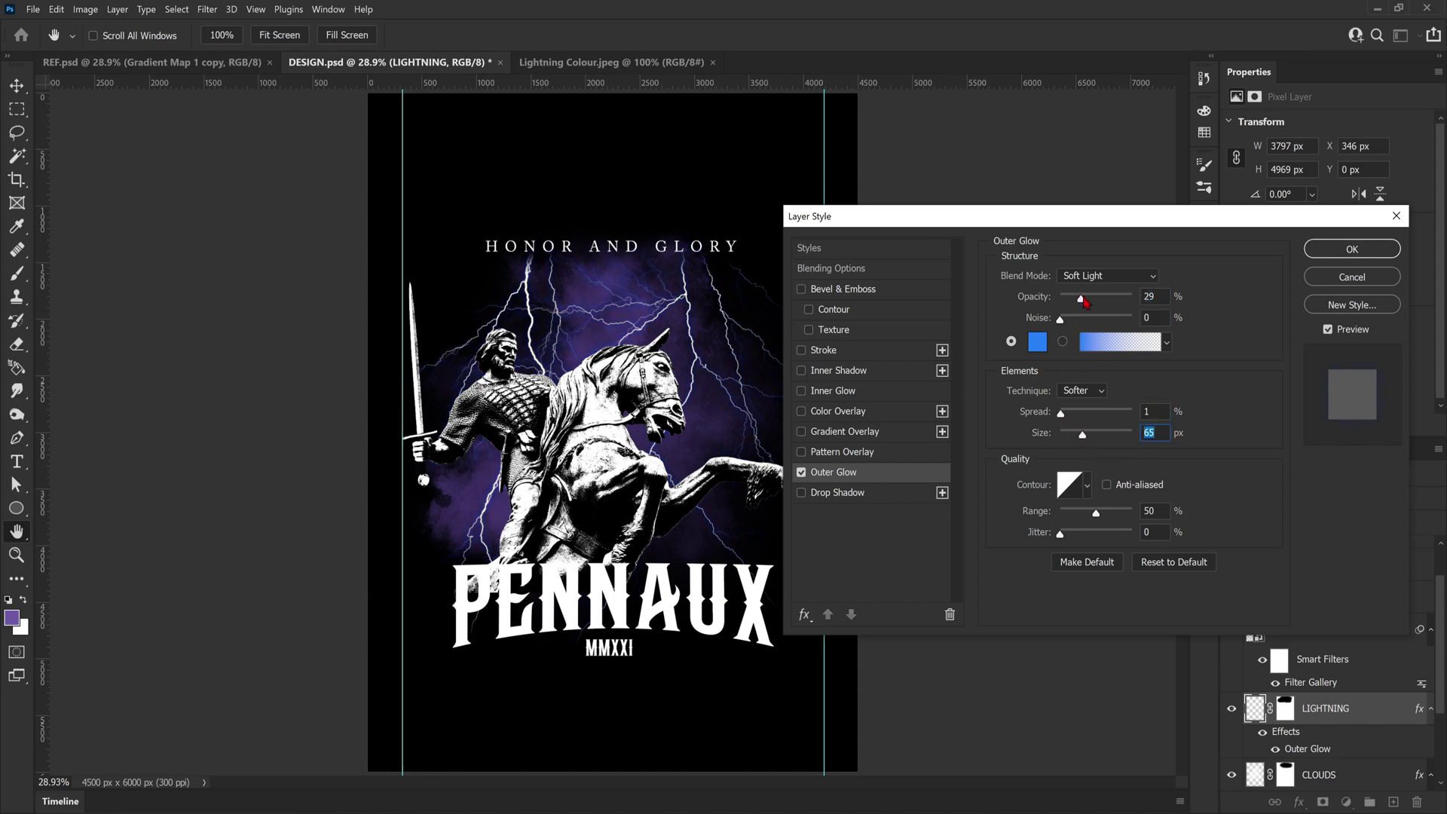
{"action": "left_click", "coordinate": [1037, 342]}
{"action": "mouse_move", "coordinate": [1099, 445]}
{"action": "left_mouse_down"}
{"action": "mouse_move", "coordinate": [1117, 520]}
{"action": "mouse_move", "coordinate": [1081, 479]}
{"action": "left_mouse_up"}
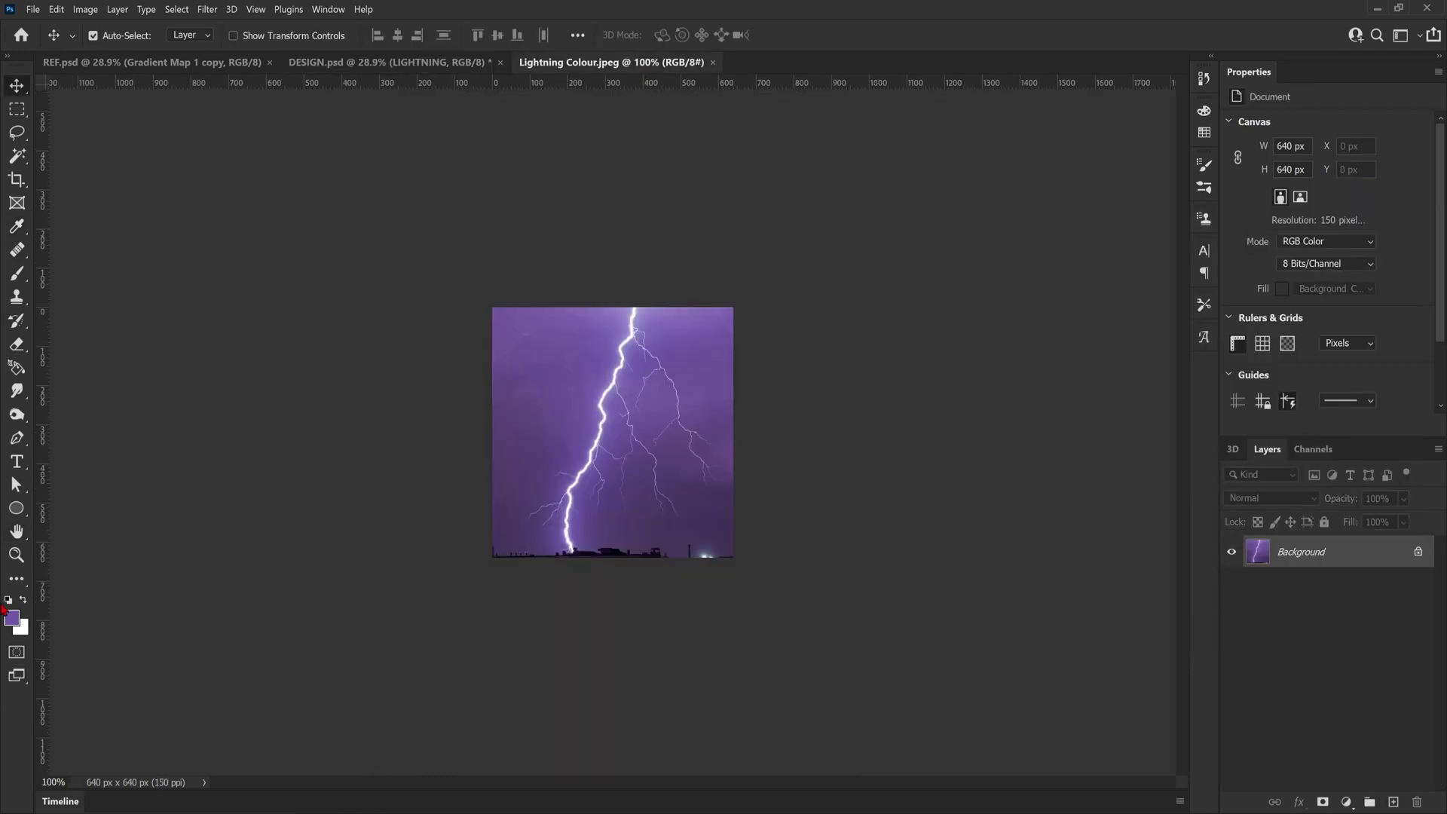
Sample the purple around the bolt in Lightning Colour.jpeg and change the LIGHTNING Outer Glow color to a deep violet
{"action": "left_click", "coordinate": [21, 626]}
{"action": "left_click", "coordinate": [605, 464]}
{"action": "left_click", "coordinate": [588, 482]}
{"action": "left_click", "coordinate": [569, 525]}
{"action": "key", "text": "Escape"}
{"action": "left_click", "coordinate": [430, 62]}
{"action": "scroll", "coordinate": [1265, 749], "scroll_direction": "down", "scroll_amount": 2}
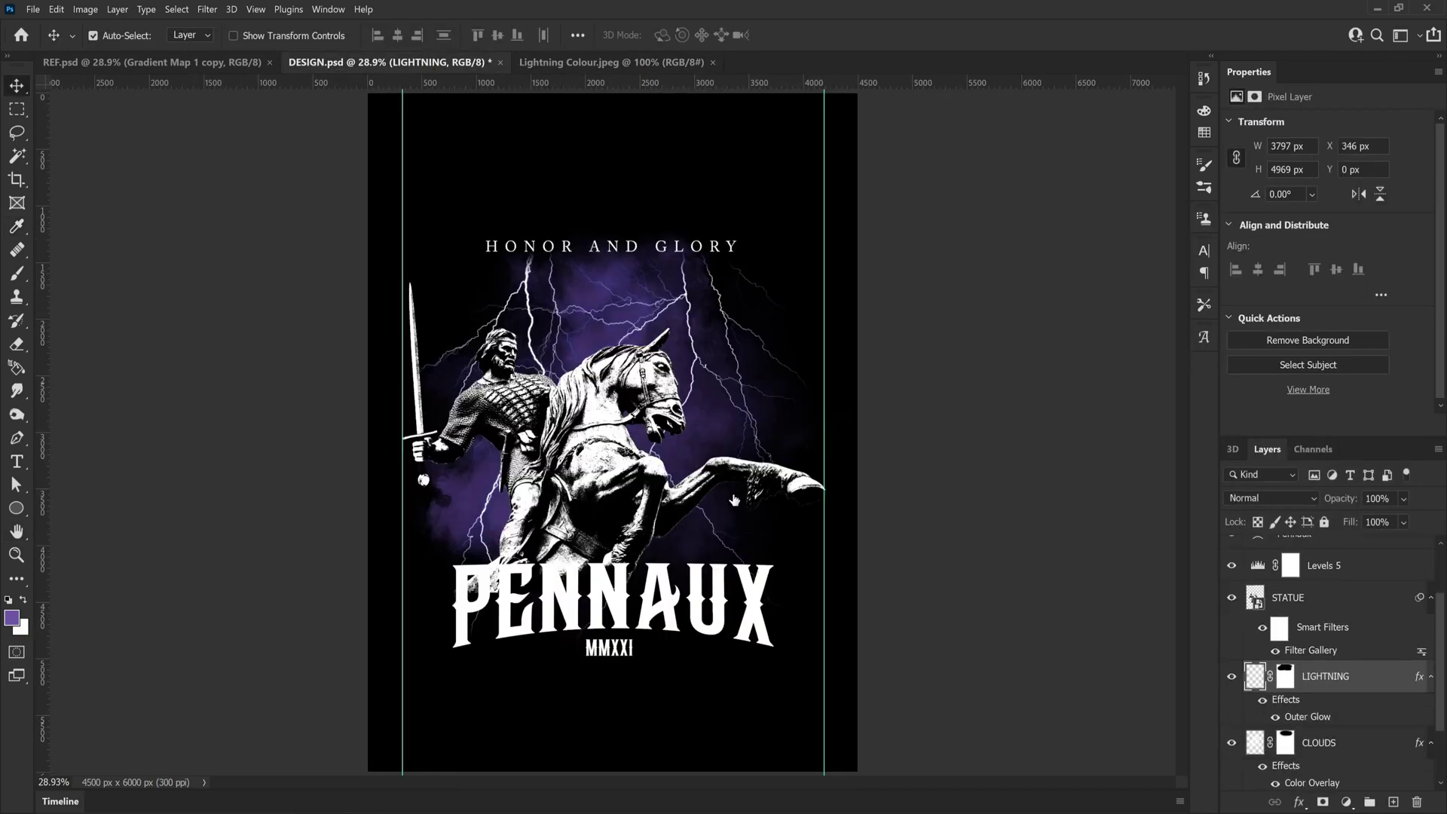
{"action": "left_click", "coordinate": [1037, 343]}
{"action": "key", "text": "ctrl+v"}
{"action": "left_click_drag", "start_coordinate": [1018, 468], "coordinate": [1104, 480]}
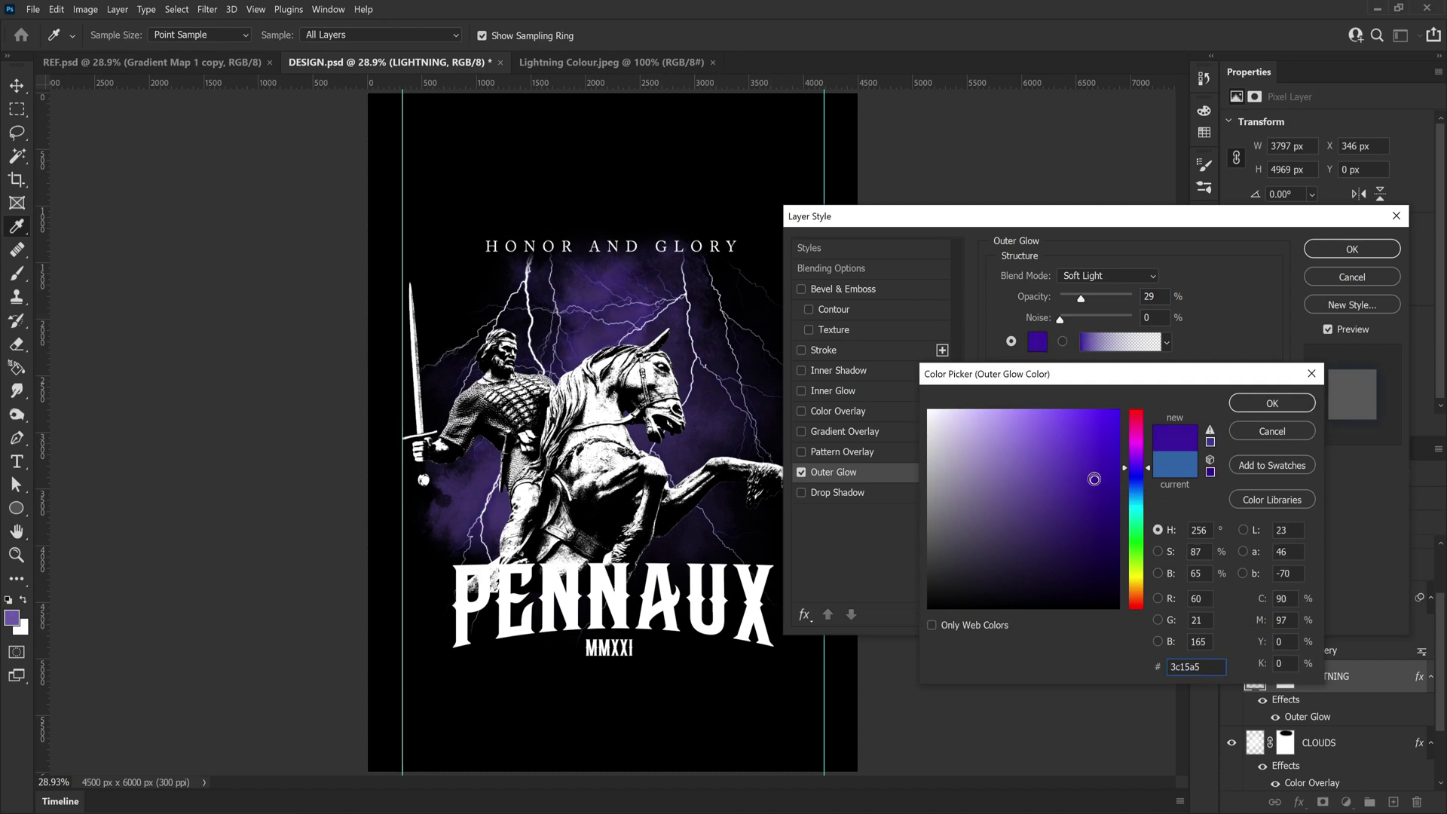
{"action": "key", "text": "Return"}
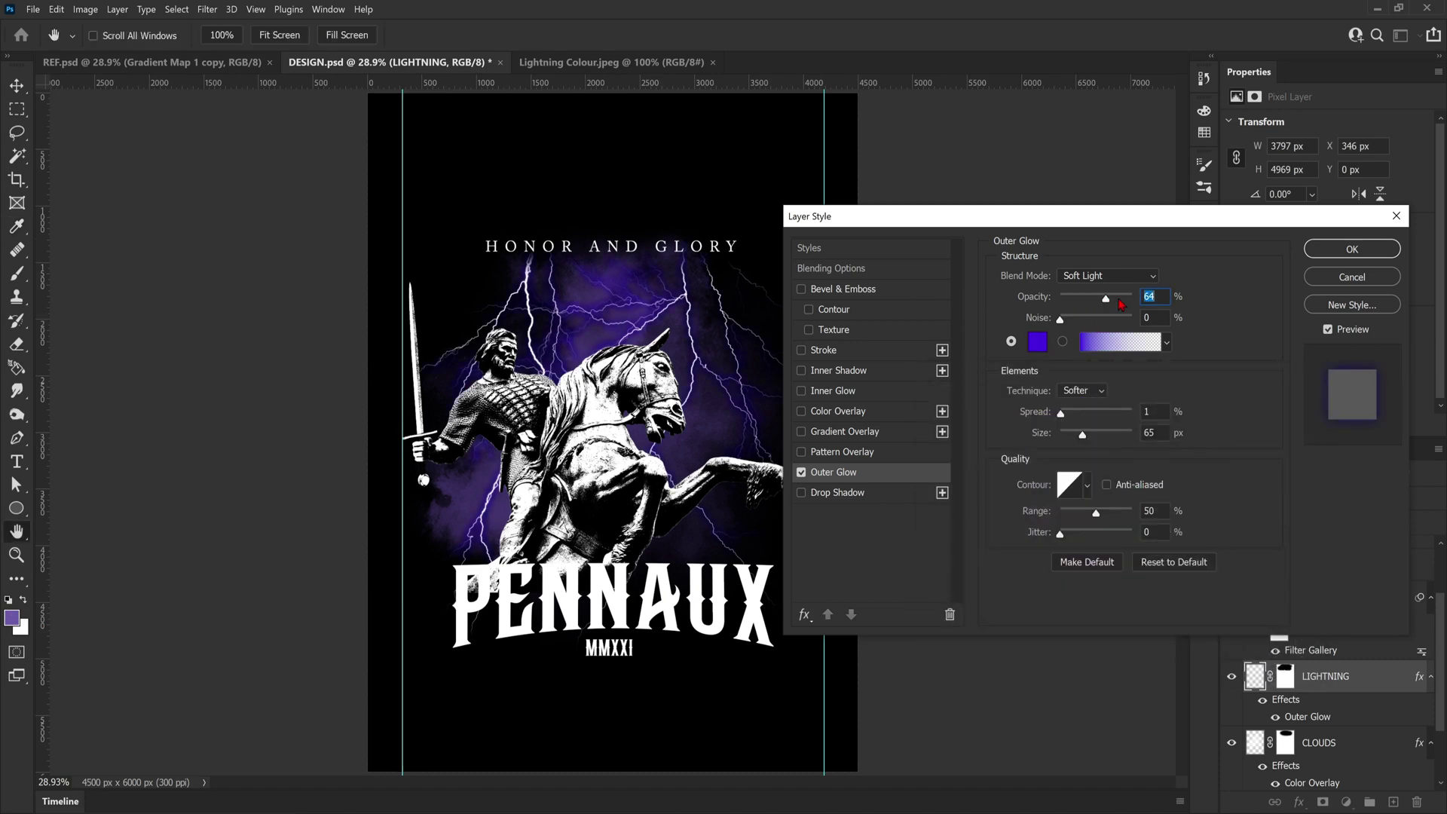
Keep the Softer technique and set the LIGHTNING Outer Glow to 100% opacity, 0% spread and 29 px size
{"action": "left_click", "coordinate": [1081, 391]}
{"action": "left_click", "coordinate": [1077, 392]}
{"action": "mouse_move", "coordinate": [1083, 435]}
{"action": "left_mouse_down"}
{"action": "mouse_move", "coordinate": [1035, 435]}
{"action": "mouse_move", "coordinate": [1075, 438]}
{"action": "left_mouse_up"}
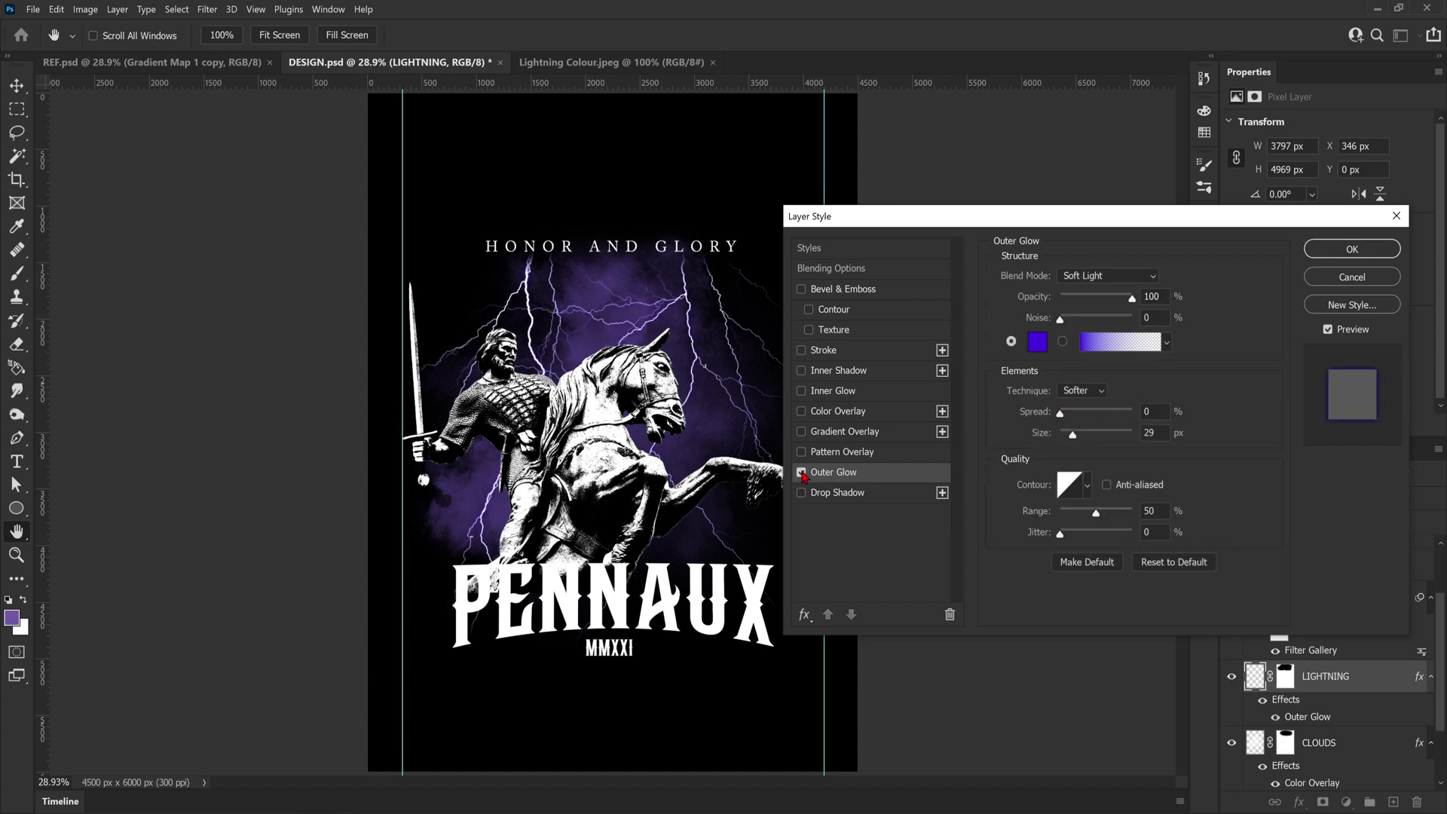
Enable an Inner Glow on the LIGHTNING layer and set its color to a saturated violet
{"action": "left_click", "coordinate": [823, 394]}
{"action": "left_click", "coordinate": [1038, 341]}
{"action": "left_click", "coordinate": [1132, 467]}
{"action": "left_click_drag", "start_coordinate": [1044, 444], "coordinate": [1087, 429]}
{"action": "left_click", "coordinate": [1244, 403]}
Set the Inner Glow to Normal blending, Center source, 47% choke, 2 px size and a rounded contour, and apply it
{"action": "left_click", "coordinate": [1060, 408]}
{"action": "mouse_move", "coordinate": [1075, 450]}
{"action": "left_mouse_down"}
{"action": "mouse_move", "coordinate": [1108, 451]}
{"action": "mouse_move", "coordinate": [1094, 430]}
{"action": "mouse_move", "coordinate": [1086, 452]}
{"action": "mouse_move", "coordinate": [1011, 467]}
{"action": "mouse_move", "coordinate": [1065, 456]}
{"action": "left_mouse_up"}
{"action": "left_click", "coordinate": [1096, 275]}
{"action": "left_click", "coordinate": [1094, 290]}
{"action": "left_click", "coordinate": [1084, 505]}
{"action": "double_click", "coordinate": [993, 564]}
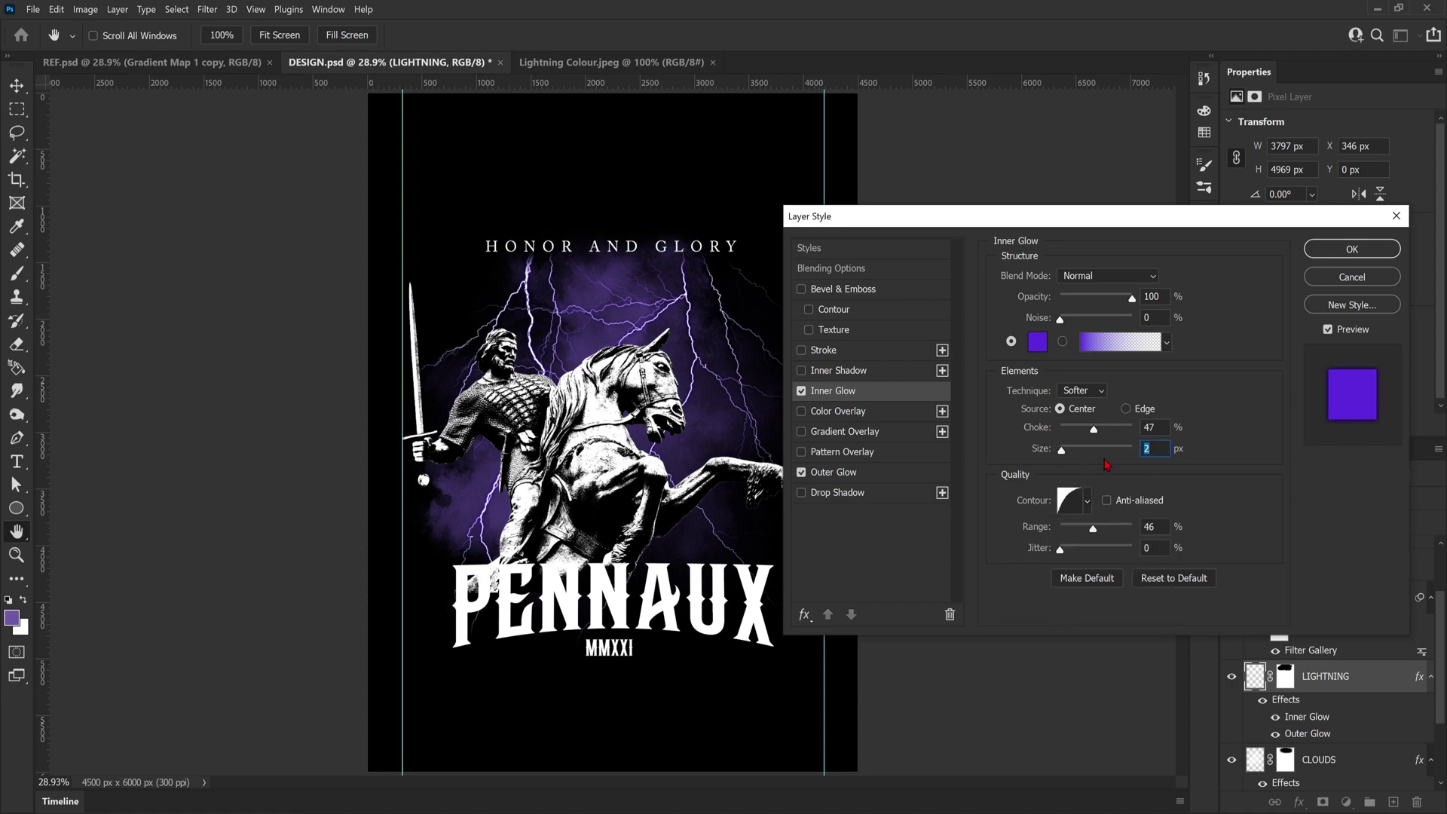
{"action": "key", "text": "Return"}
Add two stacked Strokes to the PENNAUX lettering, a wide white outer one and a narrower black one inside it
{"action": "key", "text": "v"}
{"action": "left_click", "coordinate": [647, 636]}
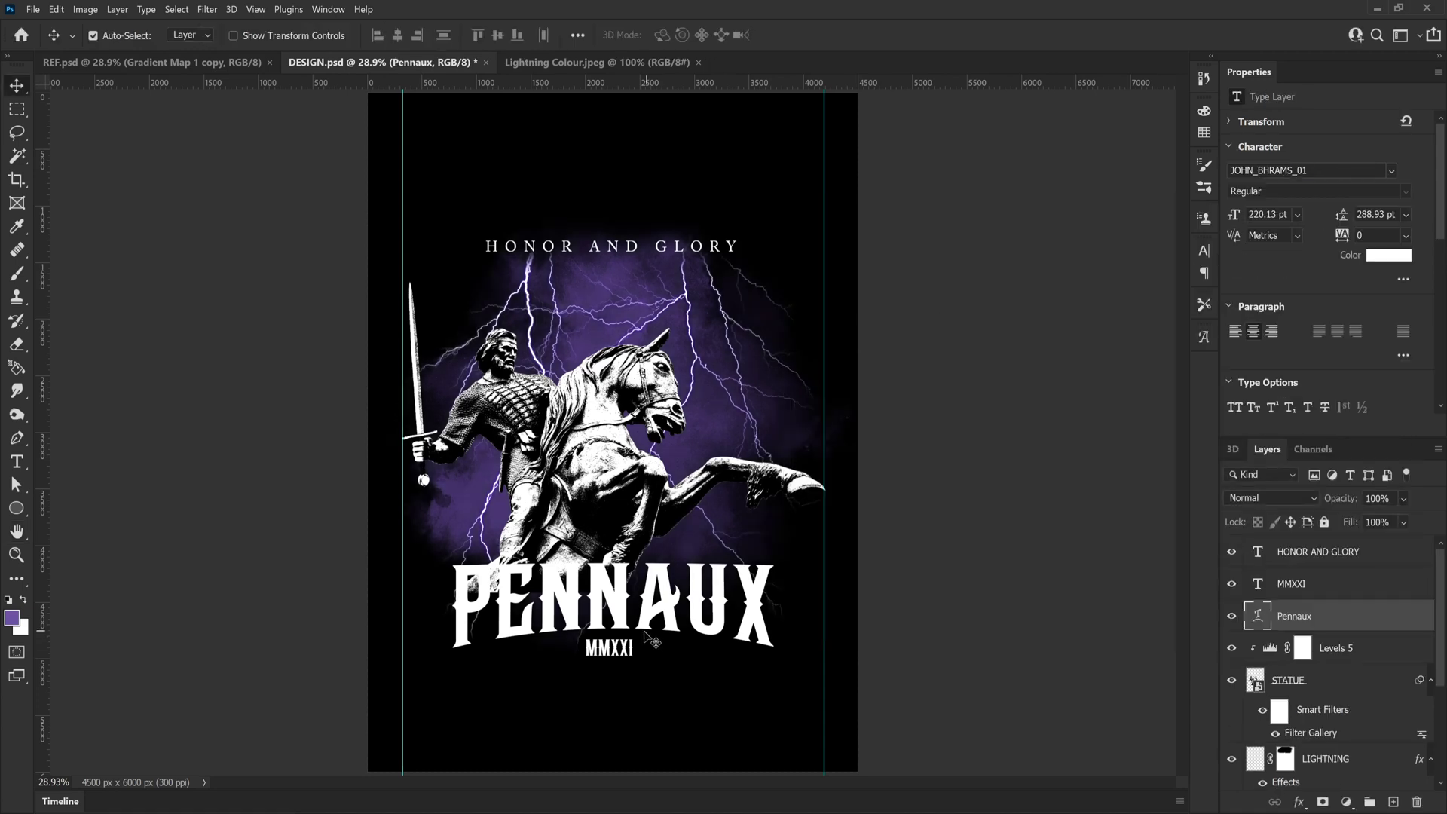
{"action": "left_click", "coordinate": [1309, 805]}
{"action": "left_click", "coordinate": [1320, 688]}
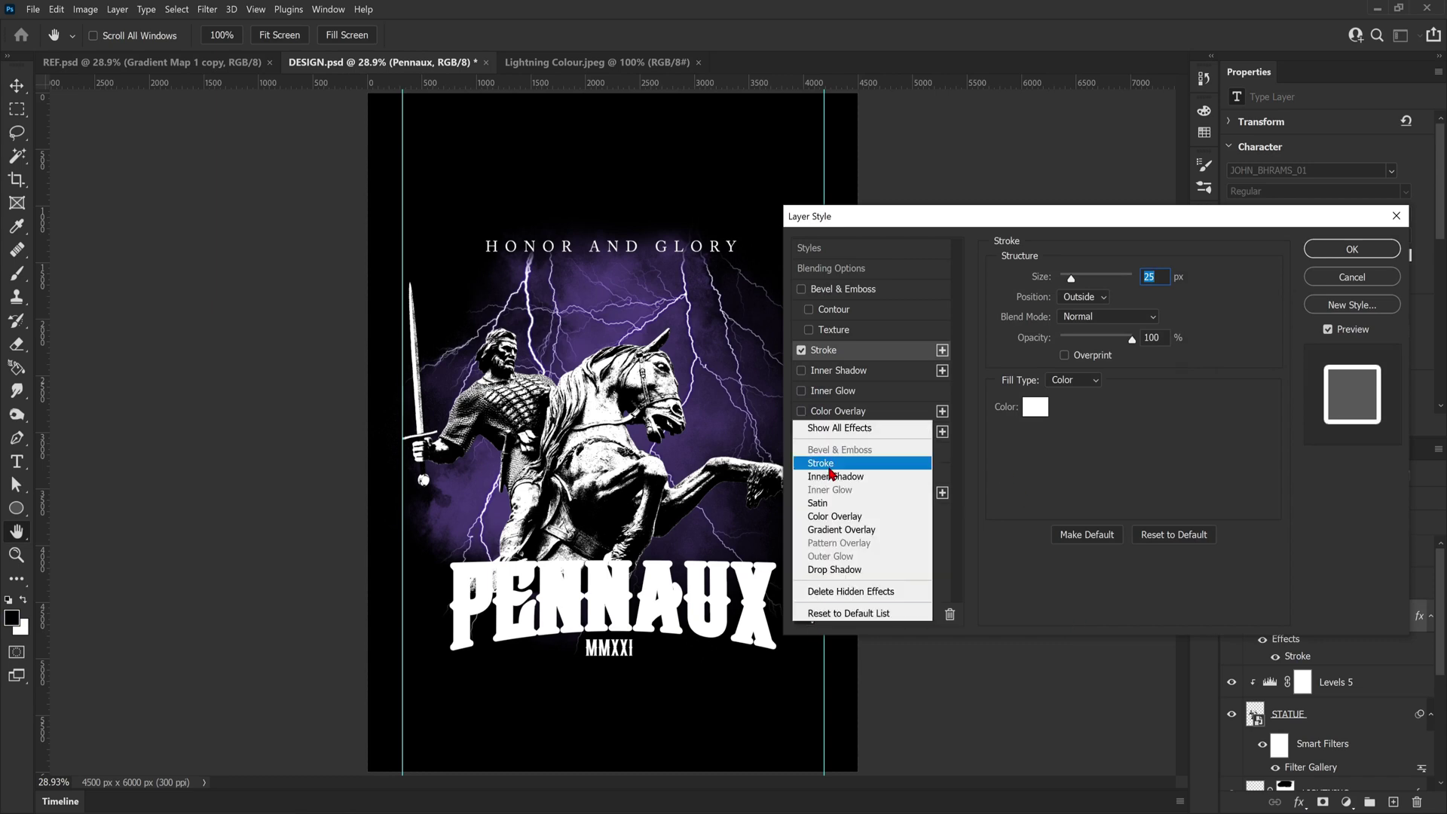
{"action": "left_click", "coordinate": [829, 371]}
{"action": "left_click_drag", "start_coordinate": [1060, 278], "coordinate": [1069, 279]}
{"action": "left_click", "coordinate": [824, 350]}
{"action": "left_click", "coordinate": [824, 371]}
{"action": "left_click", "coordinate": [1361, 254]}
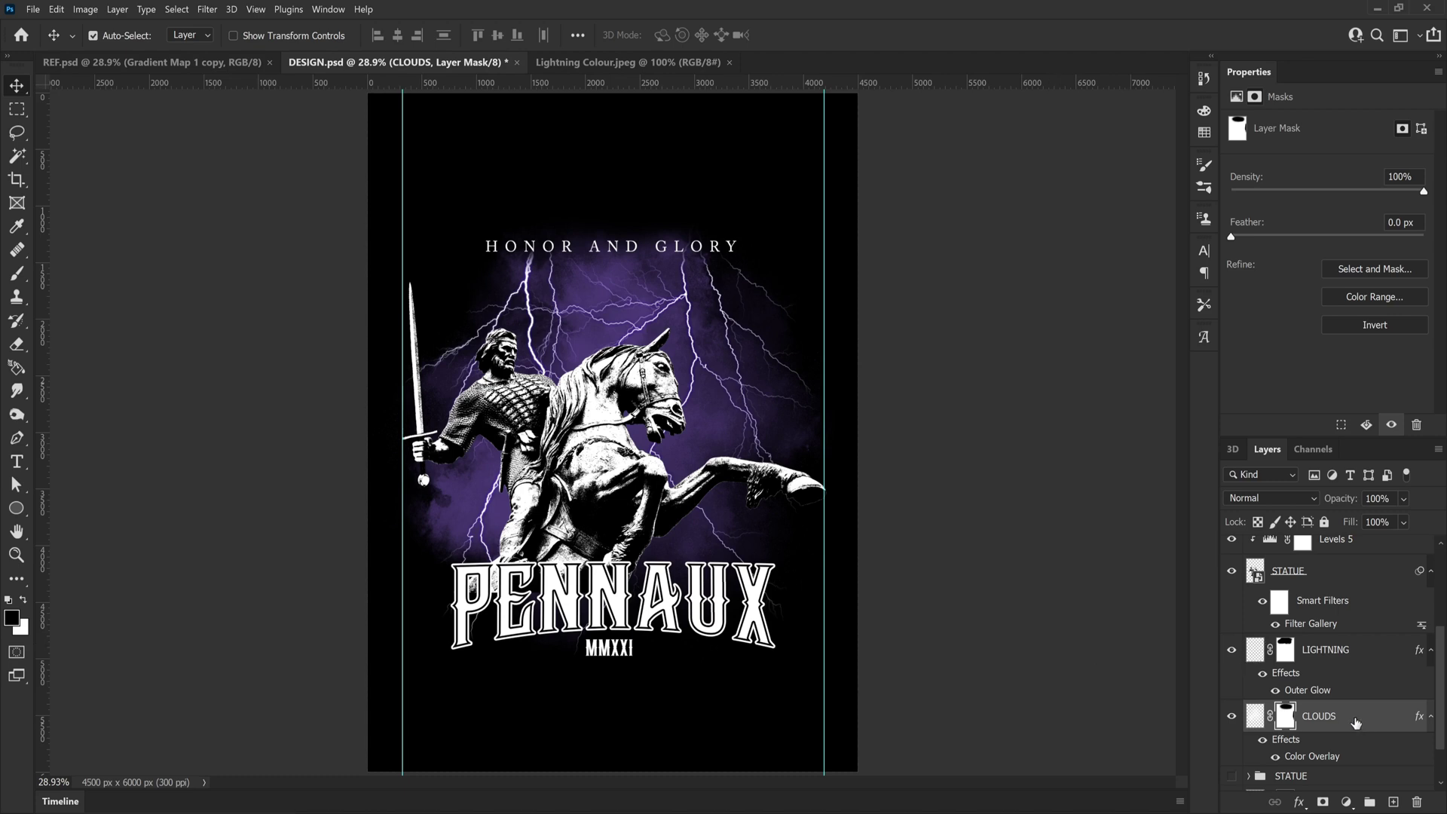
Set the MMXXI layer's fill to 0% and give it a thin white Stroke outline
{"action": "scroll", "coordinate": [1352, 717], "scroll_direction": "up", "scroll_amount": 5}
{"action": "left_click", "coordinate": [1327, 584]}
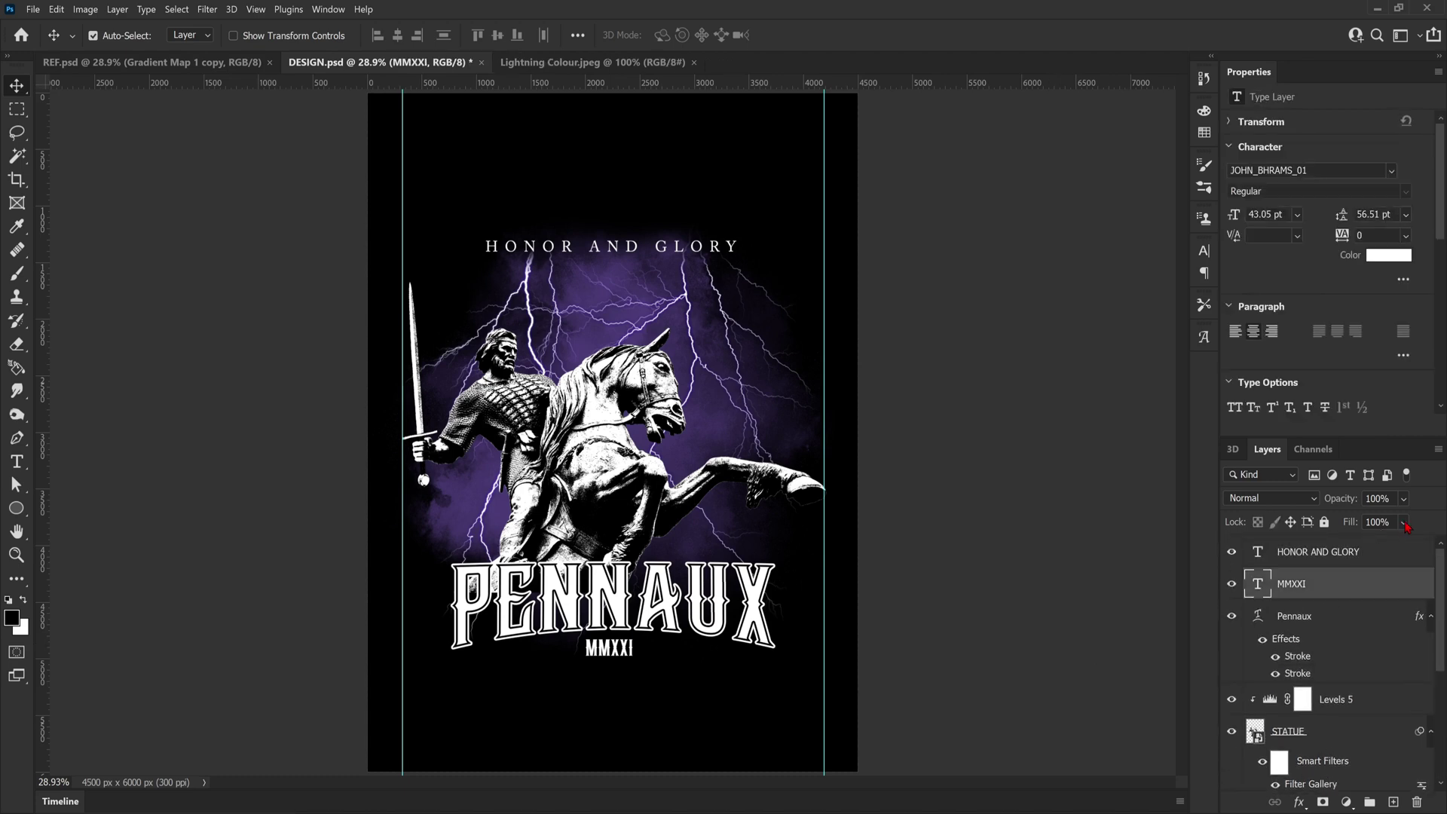
{"action": "left_click_drag", "start_coordinate": [1391, 541], "coordinate": [1357, 541]}
{"action": "left_click", "coordinate": [1299, 802]}
{"action": "left_click", "coordinate": [1314, 689]}
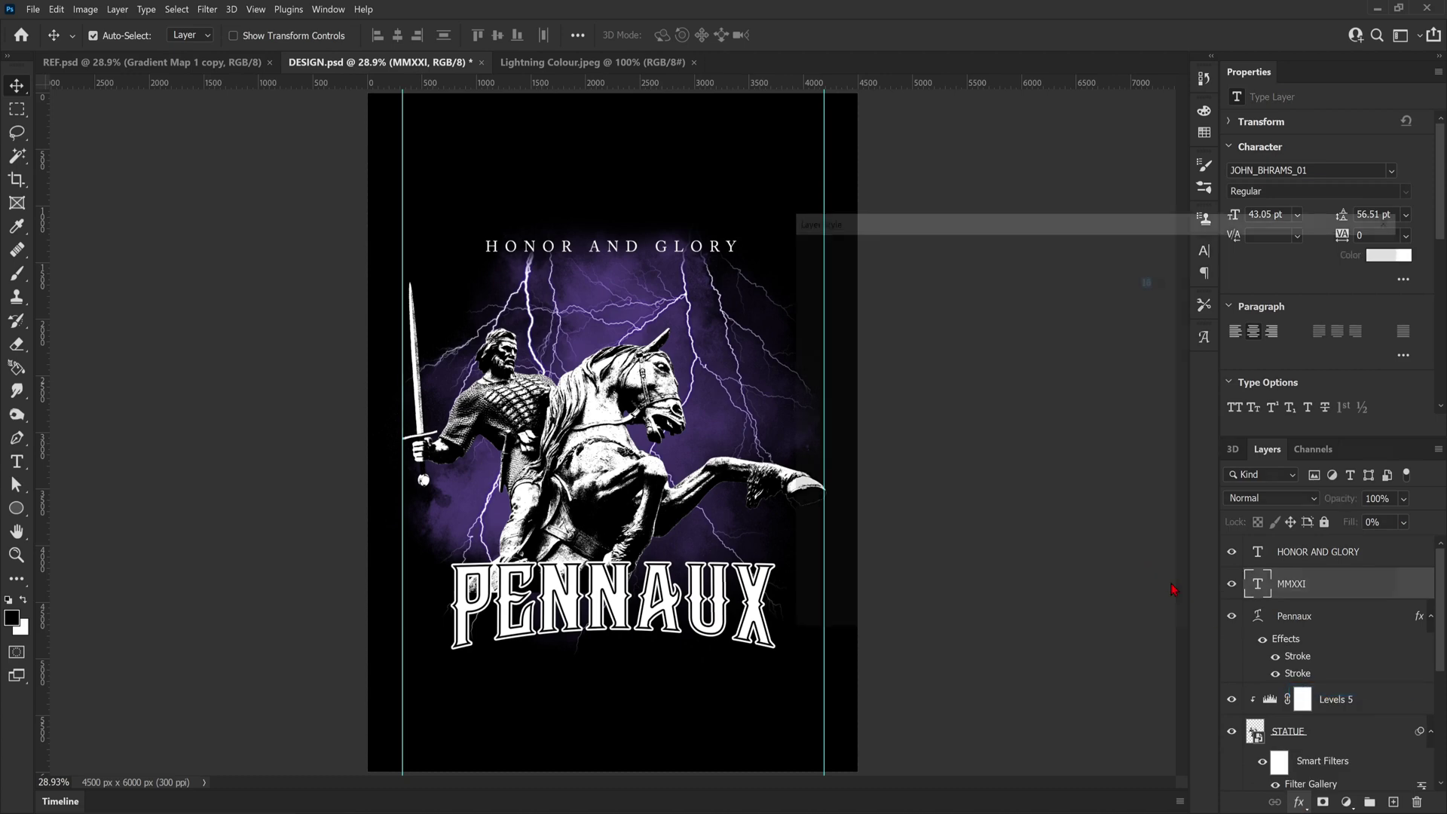
{"action": "left_click_drag", "start_coordinate": [1069, 279], "coordinate": [1066, 280]}
{"action": "left_click", "coordinate": [1352, 250]}
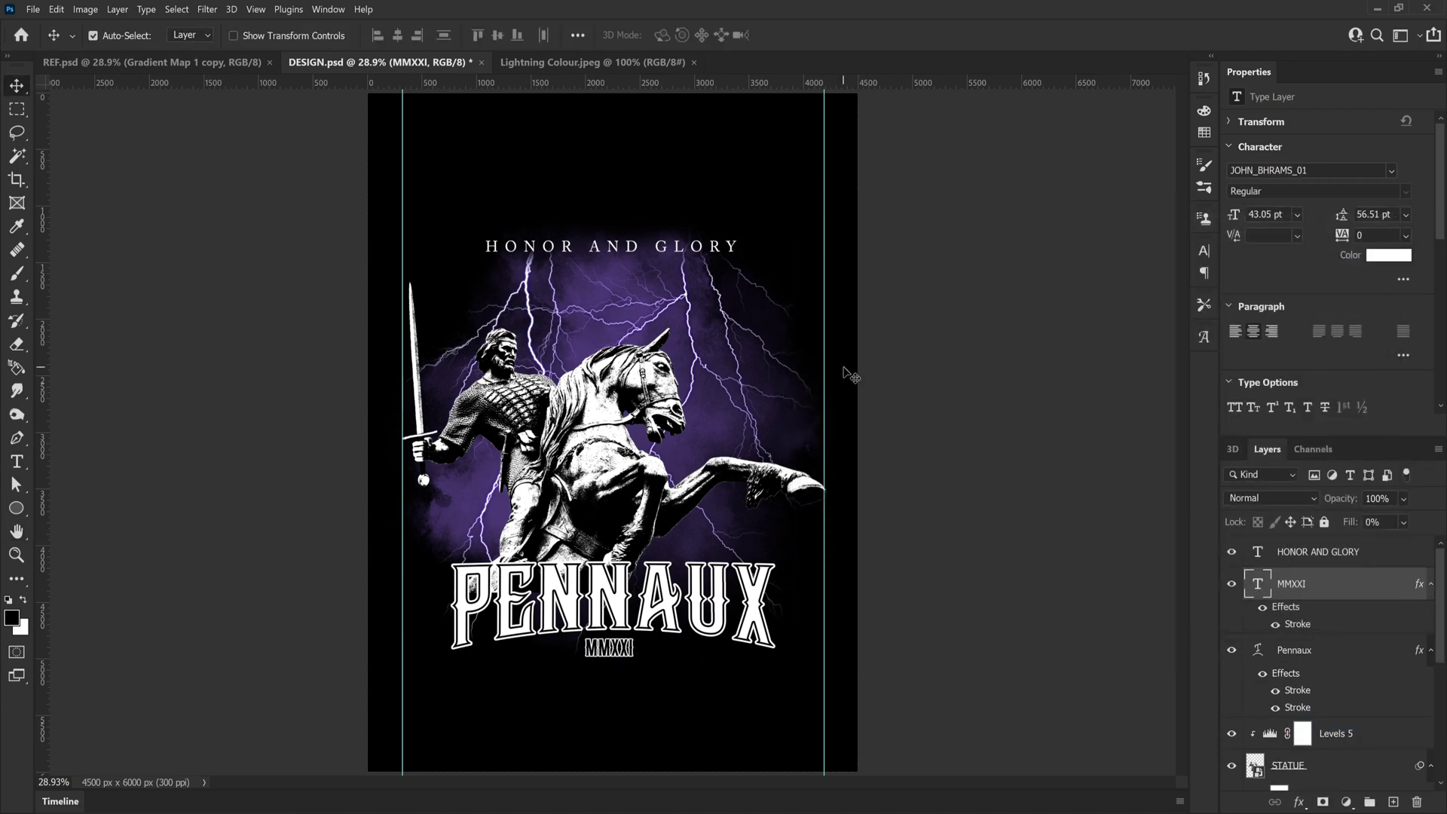
Scale the HONOR AND GLORY tagline down to about 25 pt, centred above the lightning
{"action": "left_click_drag", "start_coordinate": [562, 249], "coordinate": [607, 251]}
{"action": "key", "text": "ctrl+t"}
{"action": "key", "text": "Escape"}
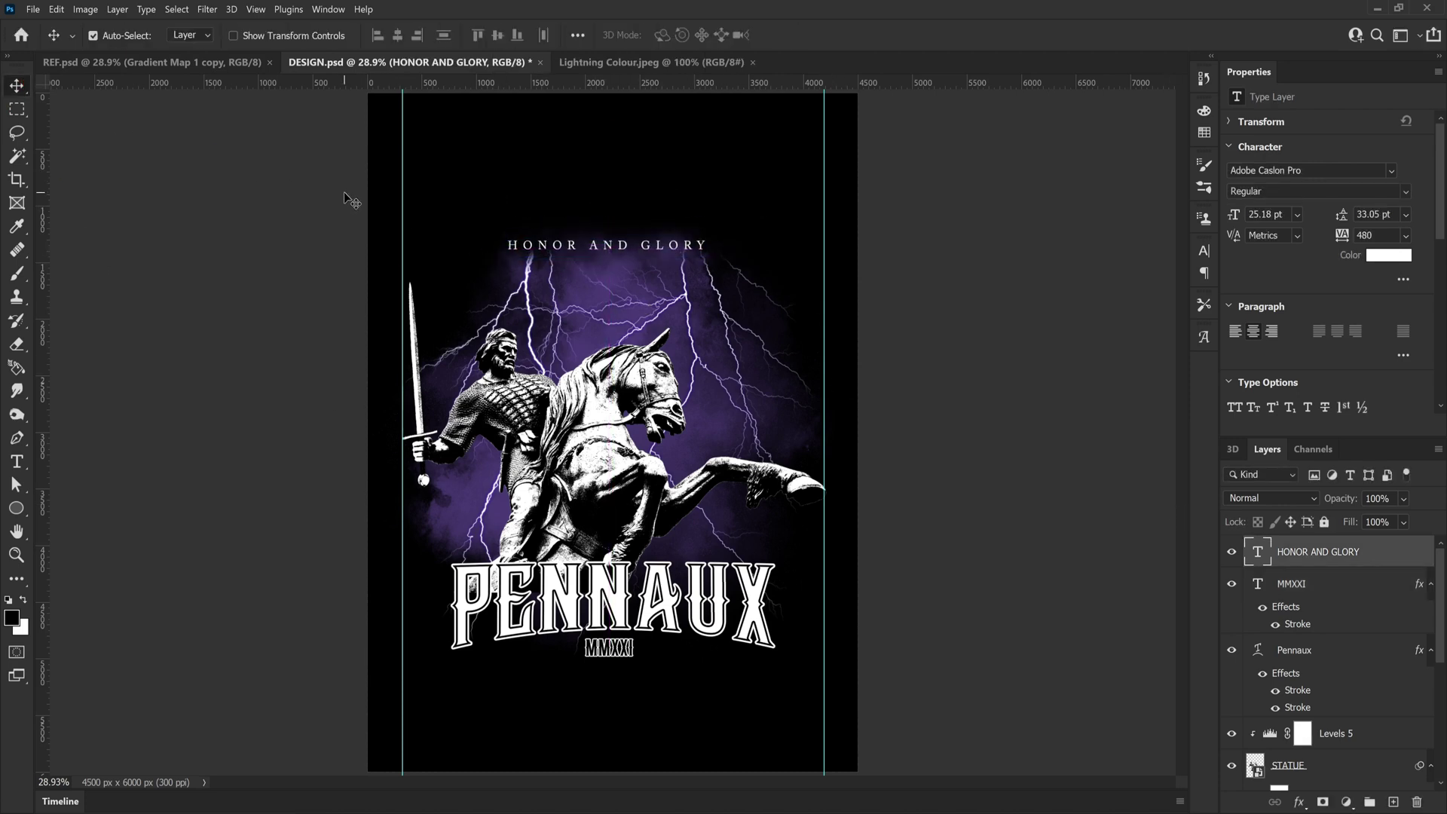
Paint black on the STATUE and LIGHTNING masks to hide the parts showing below the PENNAUX lettering
{"action": "left_click", "coordinate": [1286, 765]}
{"action": "key", "text": "b"}
{"action": "left_click", "coordinate": [1232, 649]}
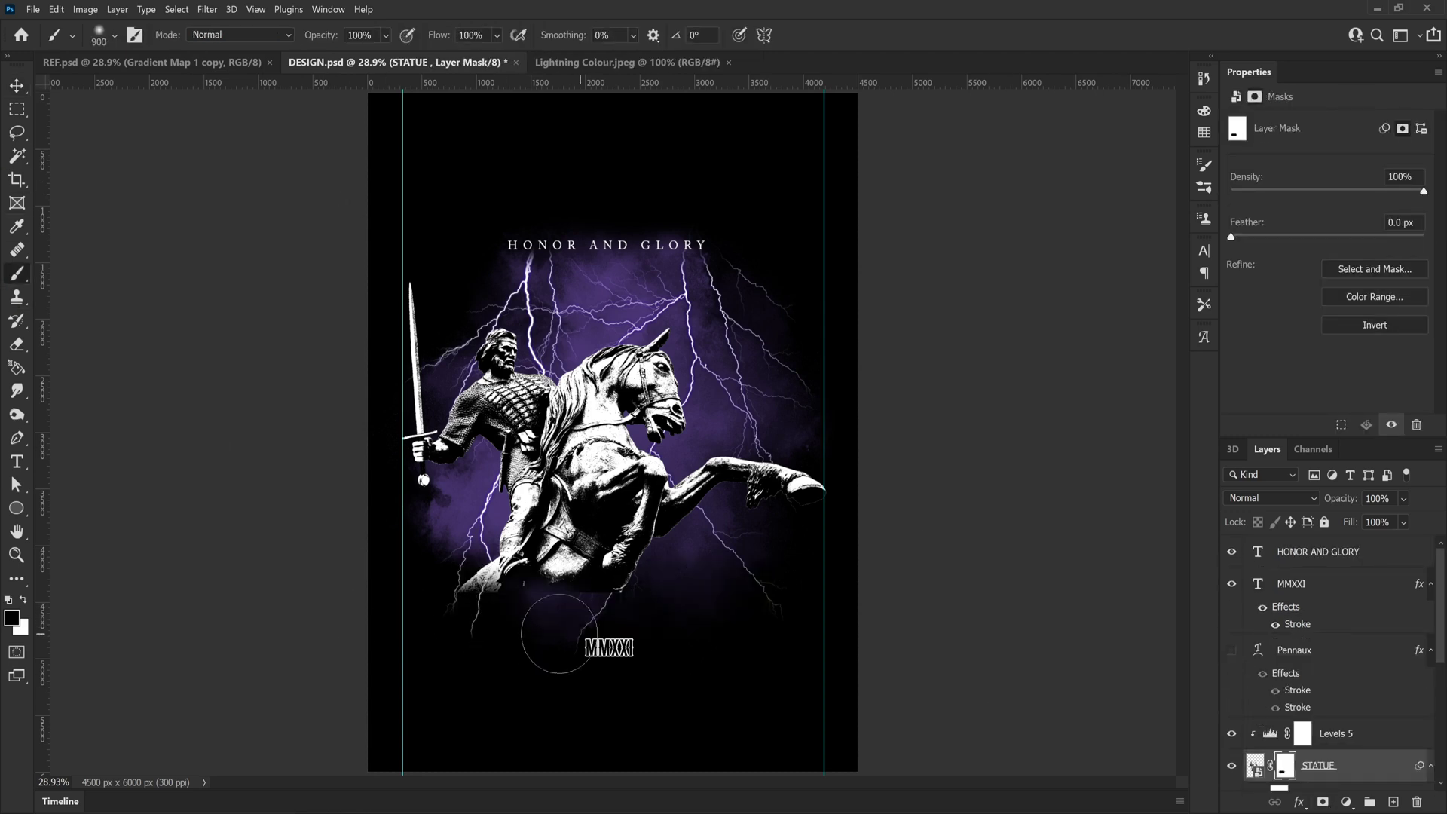
{"action": "left_click", "coordinate": [1232, 650]}
{"action": "left_click_drag", "start_coordinate": [645, 642], "coordinate": [651, 637]}
{"action": "scroll", "coordinate": [1334, 754], "scroll_direction": "down", "scroll_amount": 3}
{"action": "left_click", "coordinate": [1285, 684]}
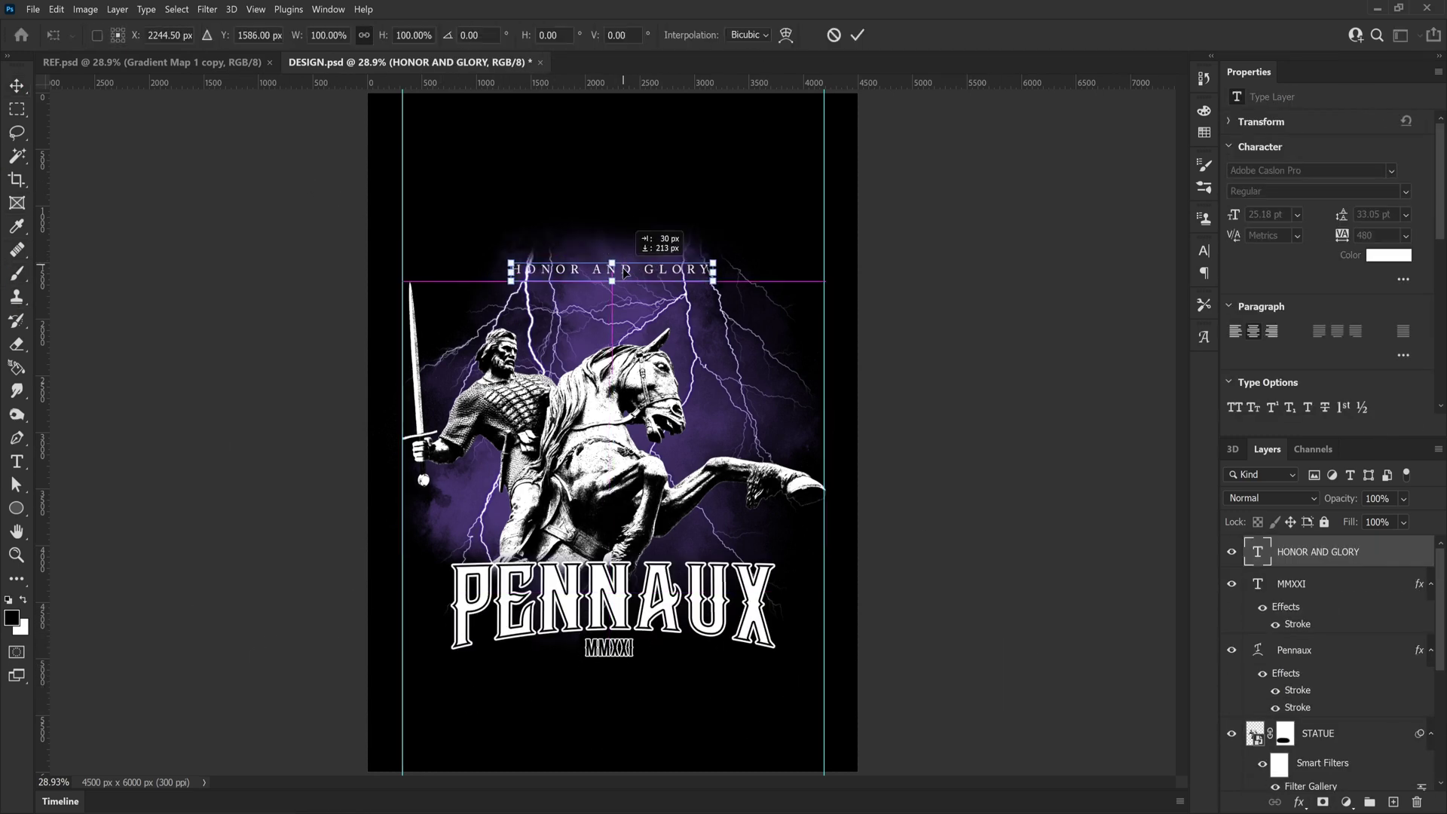
Lower the tagline slightly and paint black on the CLOUDS and LIGHTNING masks to clear the area above it
{"action": "left_click_drag", "start_coordinate": [625, 271], "coordinate": [626, 276]}
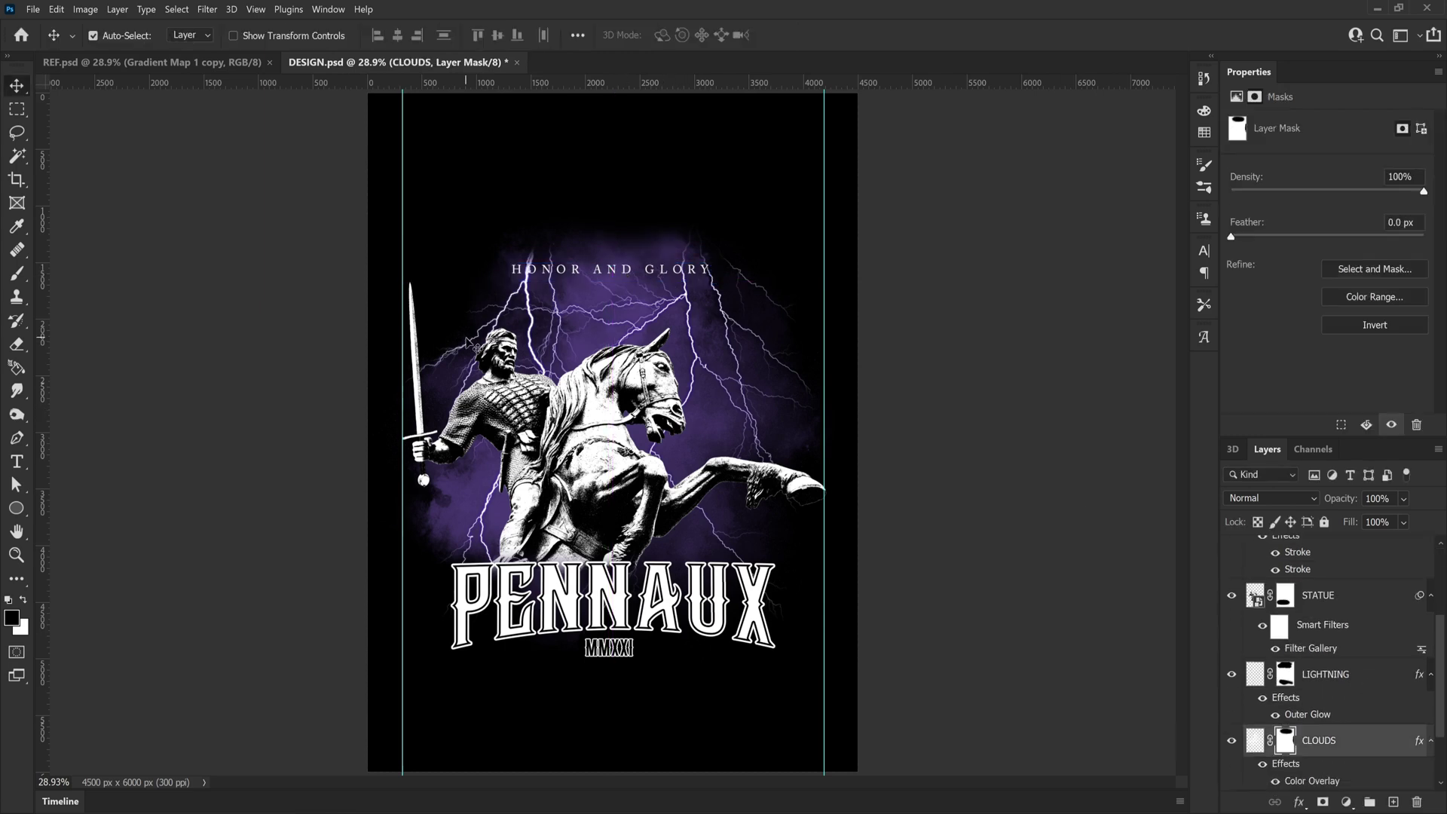
{"action": "key", "text": "b"}
{"action": "left_click_drag", "start_coordinate": [633, 188], "coordinate": [578, 193]}
{"action": "key", "text": "alt+bracketright"}
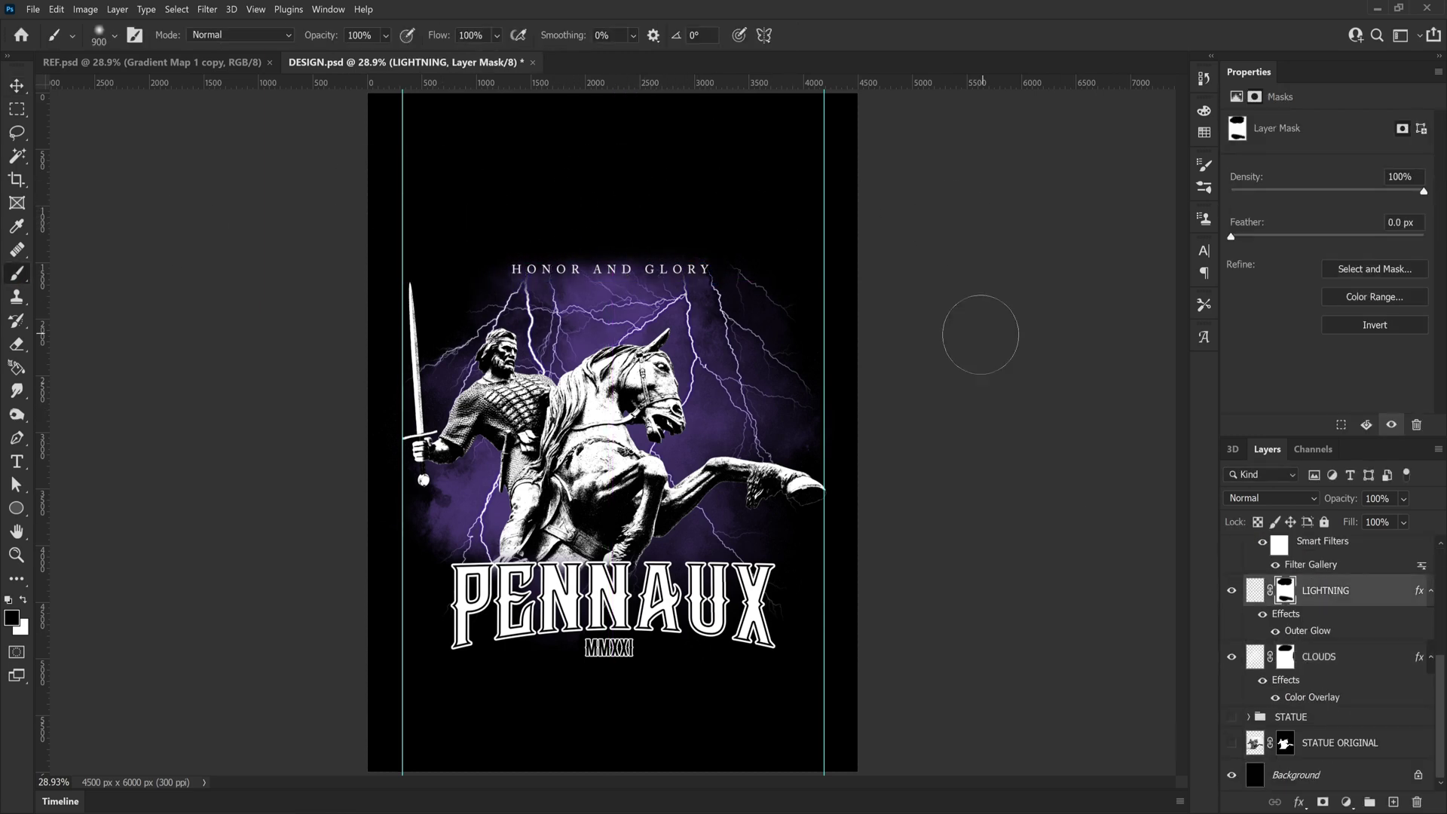
{"action": "key", "text": "alt+bracketleft"}
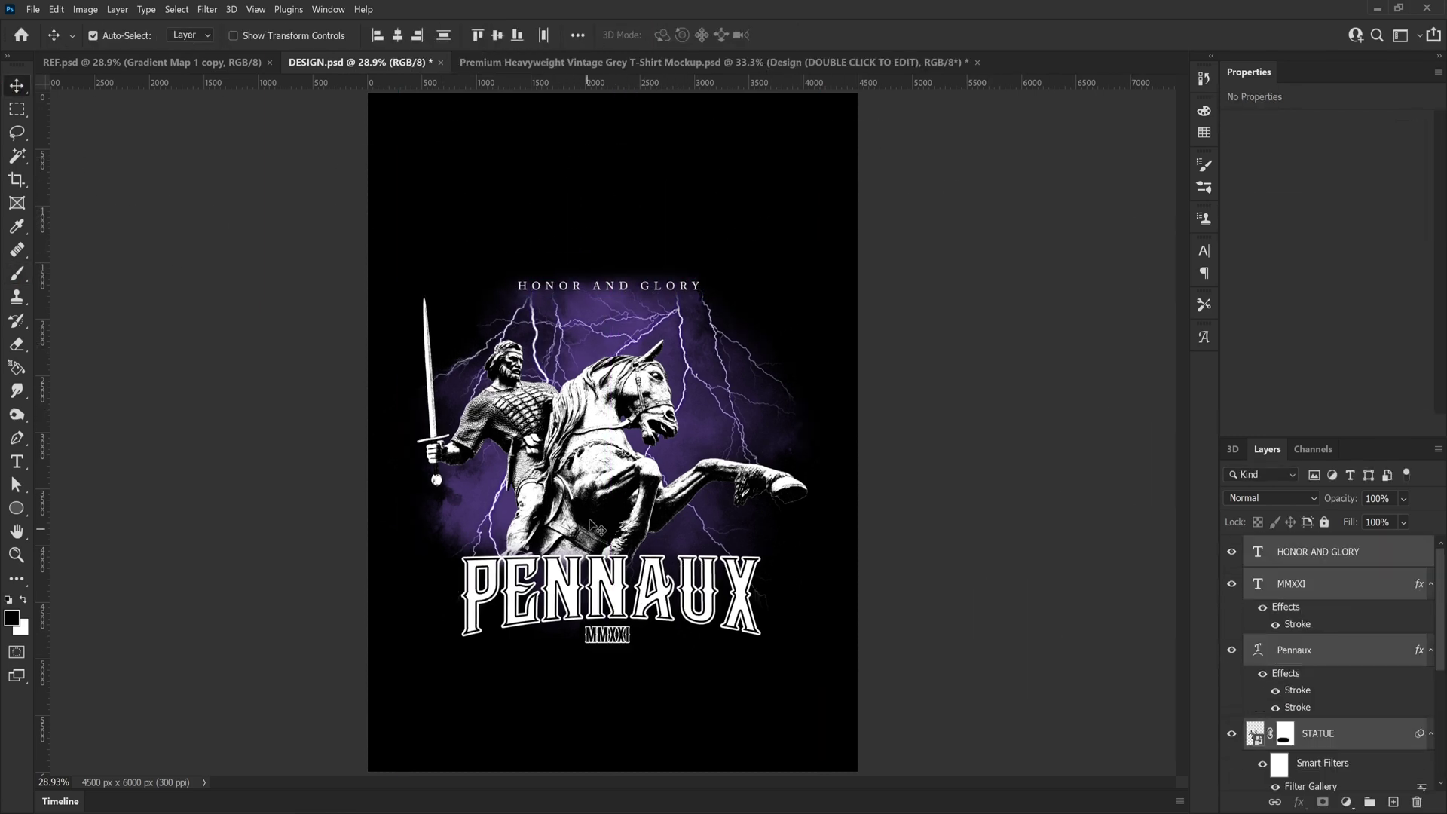
Group every layer from HONOR AND GLORY down to STATUE ORIGINAL and name the group DESIGN
{"action": "key", "text": "z"}
{"action": "left_click", "coordinate": [589, 531]}
{"action": "left_click", "coordinate": [586, 554]}
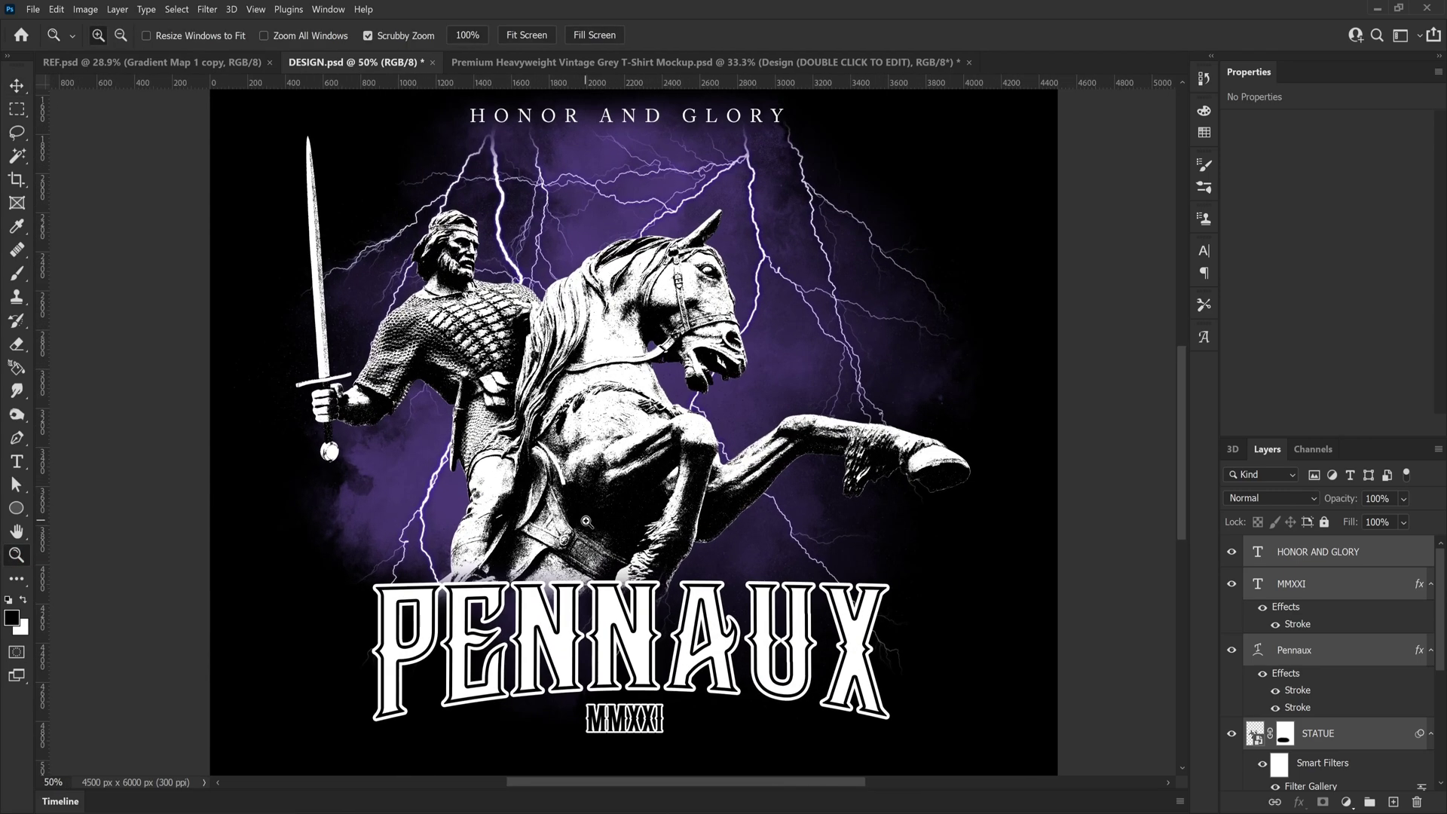
{"action": "scroll", "coordinate": [586, 553], "scroll_direction": "down", "scroll_amount": 1}
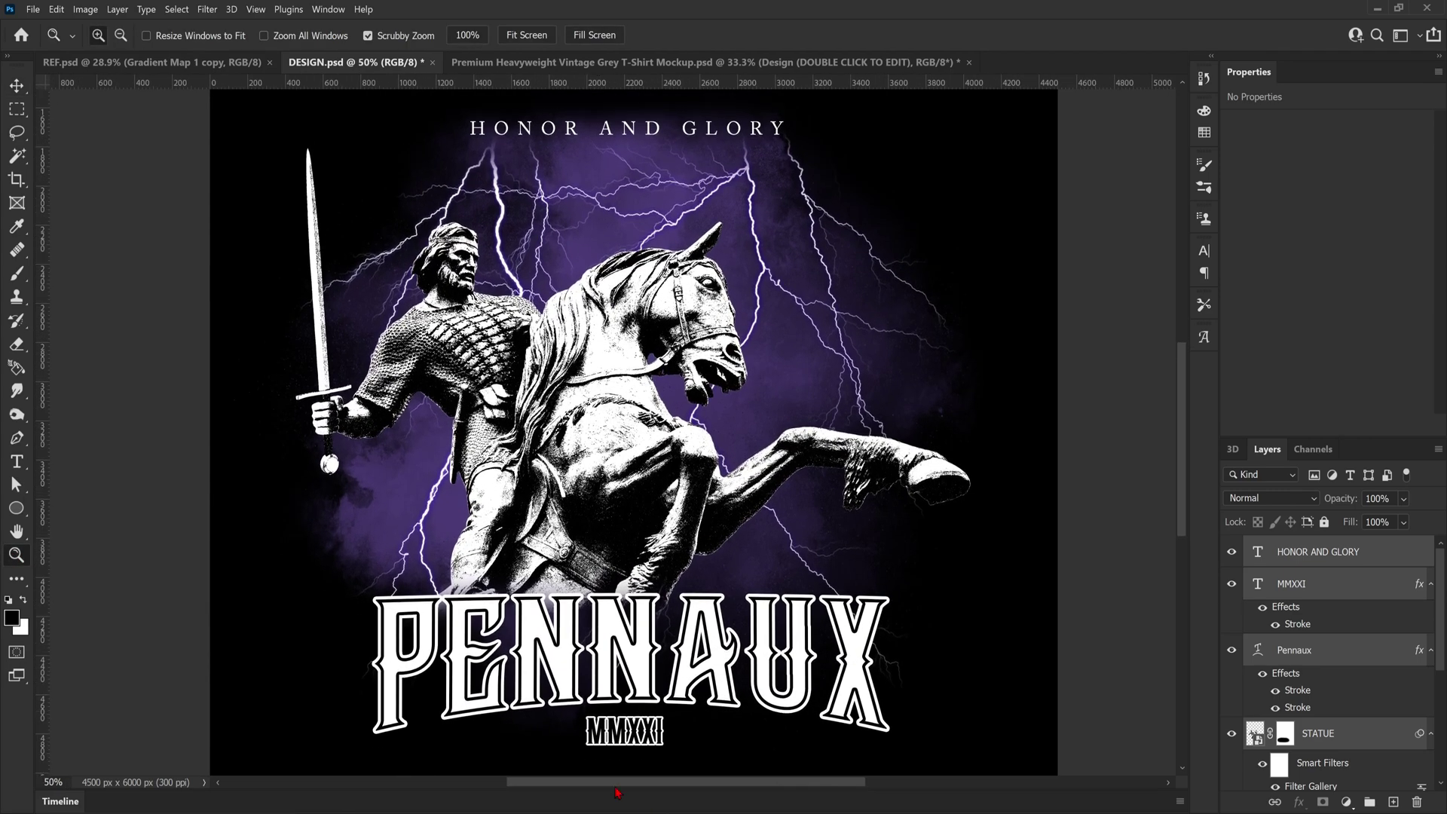
{"action": "left_click", "coordinate": [16, 86]}
{"action": "left_click", "coordinate": [1082, 592]}
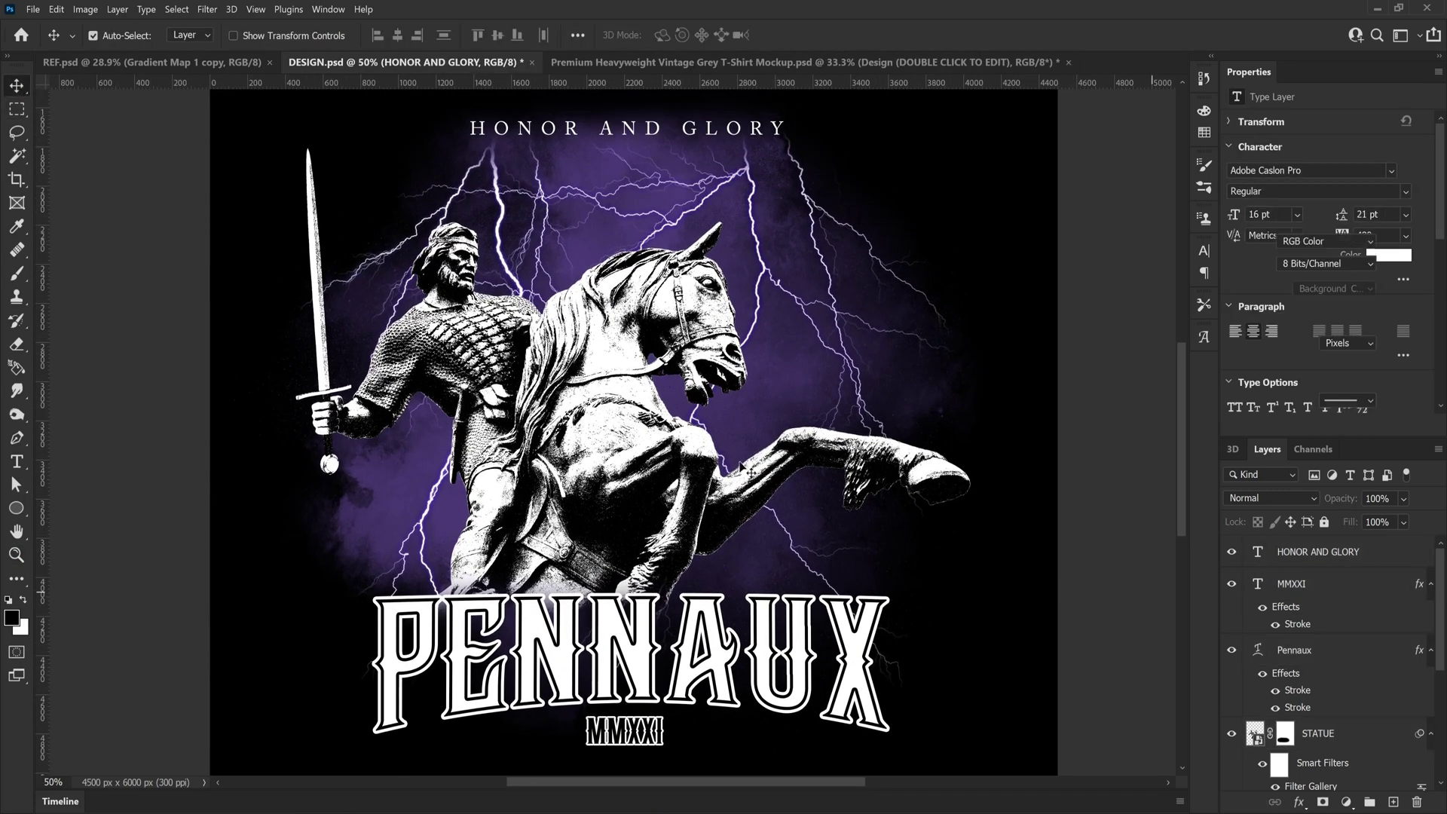
{"action": "left_click", "coordinate": [1406, 552]}
{"action": "left_click_drag", "start_coordinate": [1439, 588], "coordinate": [1431, 741]}
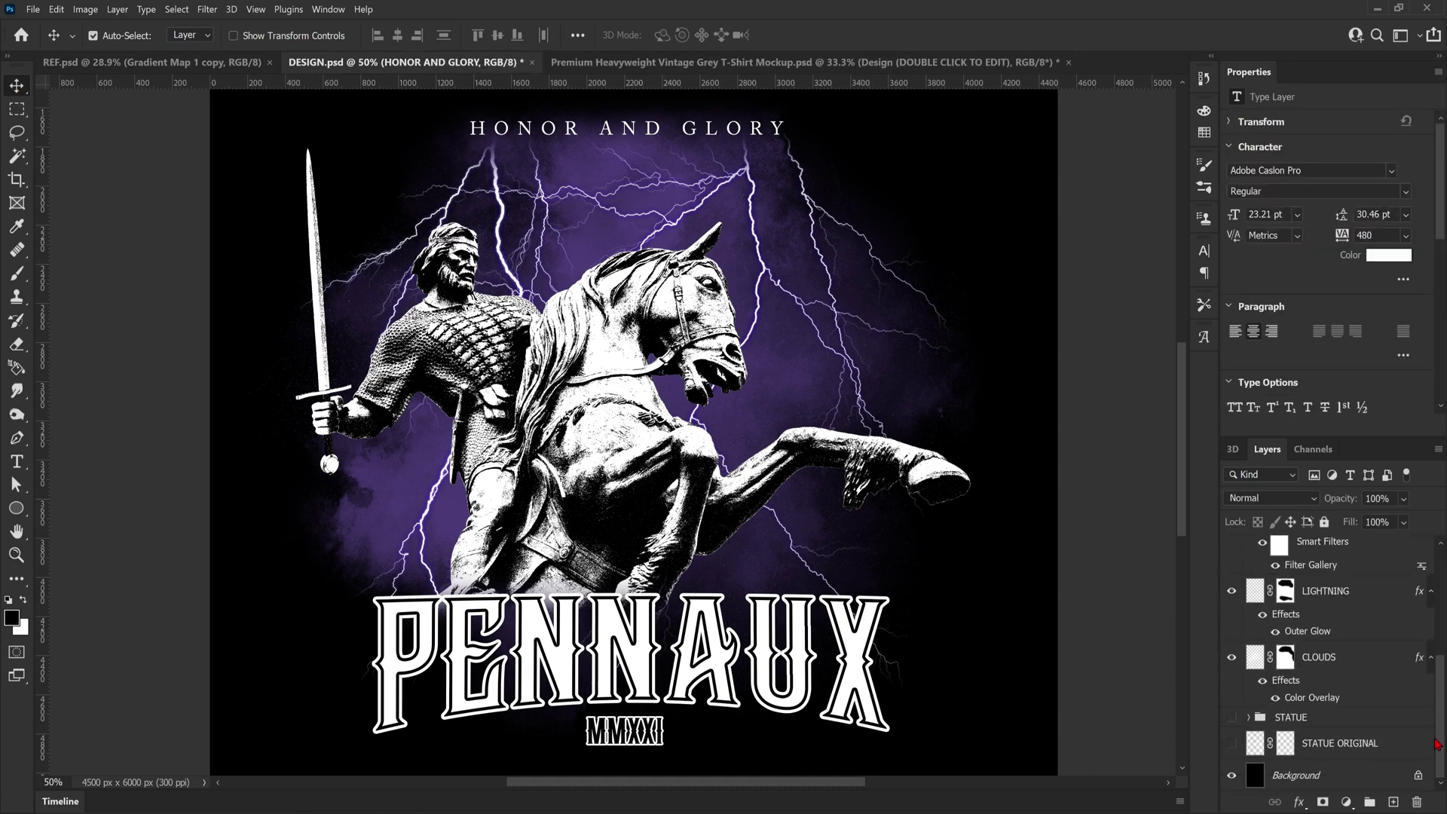
{"action": "left_click", "coordinate": [1339, 747], "text": "shift"}
{"action": "key", "text": "ctrl+g"}
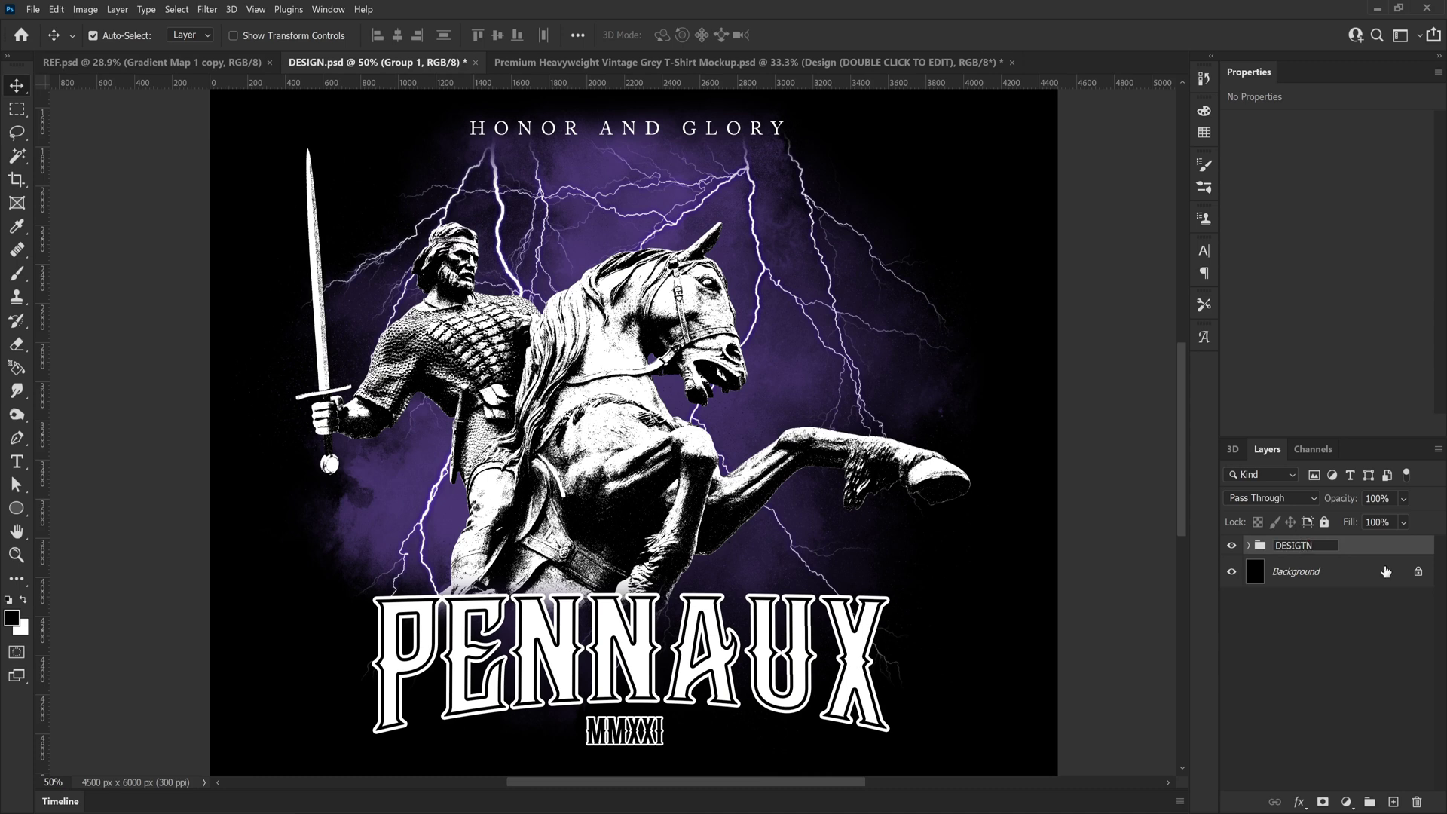
{"action": "left_click", "coordinate": [1320, 618]}
Add a mask to the DESIGN group and stamp black distress texture on it with a 5000 px DISTRESSOR vol 1 brush
{"action": "left_click", "coordinate": [1301, 546]}
{"action": "left_click", "coordinate": [1322, 802]}
{"action": "key", "text": "b"}
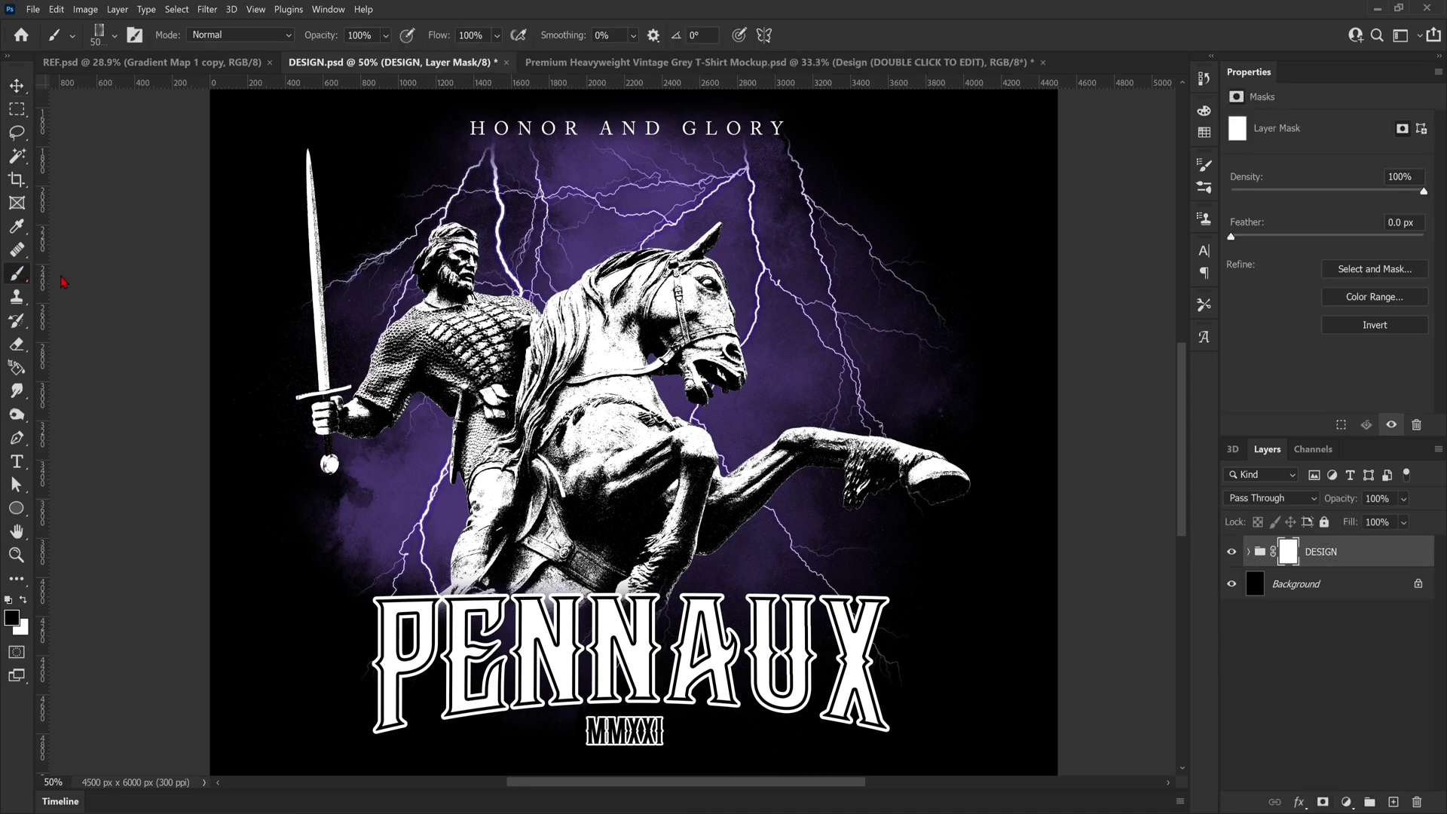
{"action": "left_click", "coordinate": [115, 36]}
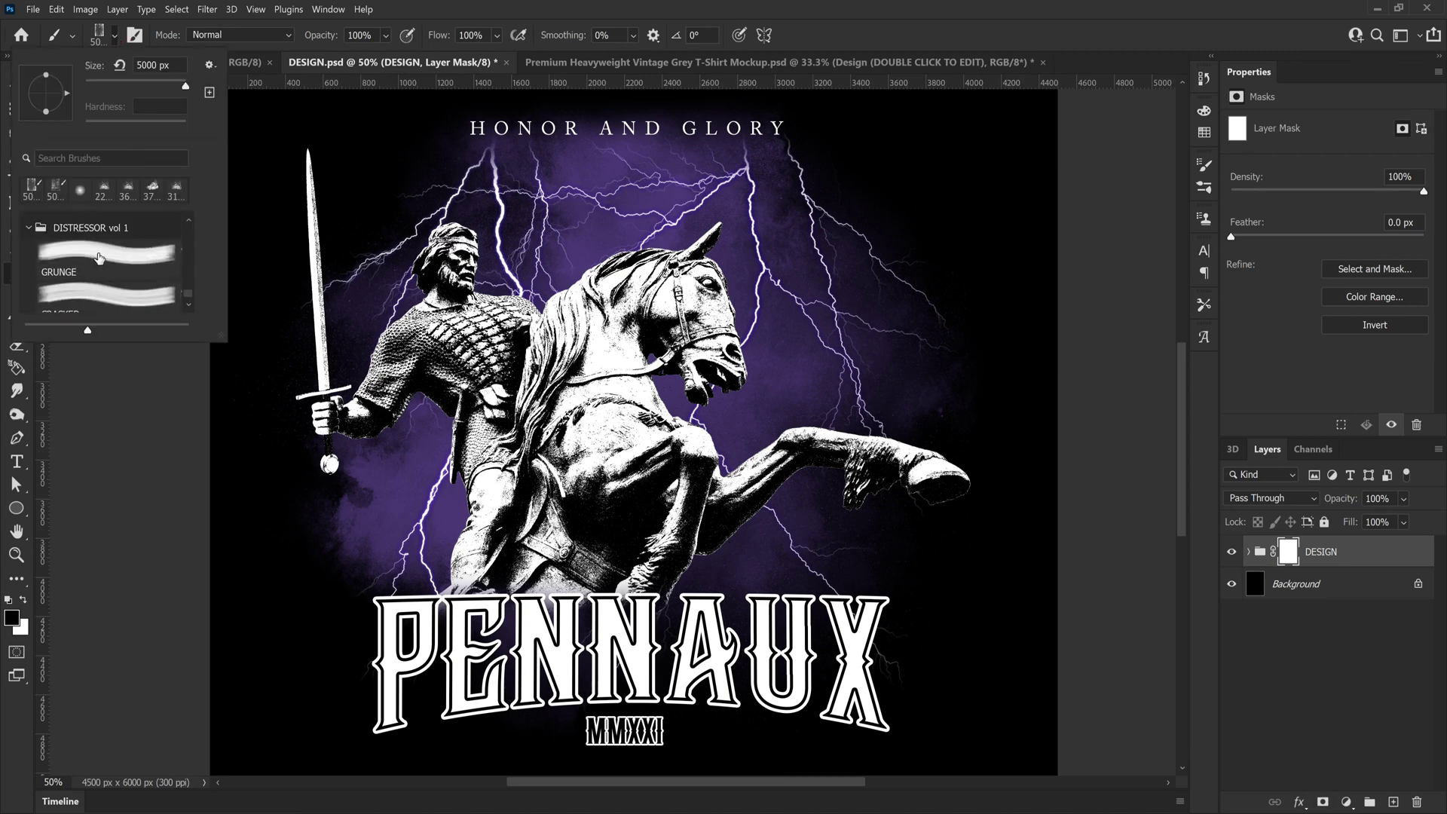
{"action": "left_click", "coordinate": [211, 215]}
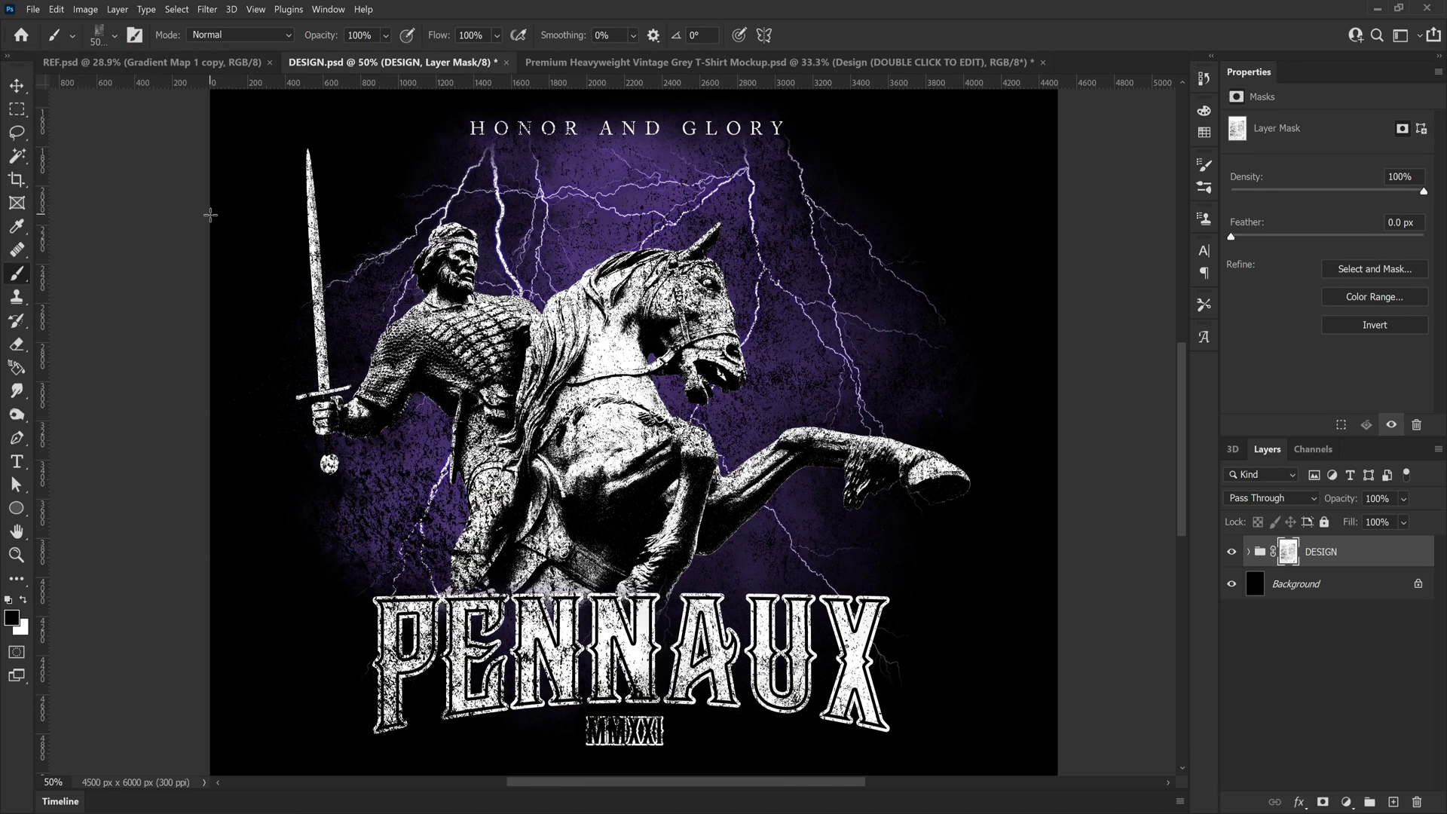
Change the distress brush and stamp it over the statue on the DESIGN mask, using white to soften the wear
{"action": "left_click", "coordinate": [115, 35]}
{"action": "left_click", "coordinate": [115, 37]}
{"action": "left_click", "coordinate": [620, 484]}
{"action": "left_click", "coordinate": [543, 580]}
{"action": "left_click", "coordinate": [421, 489]}
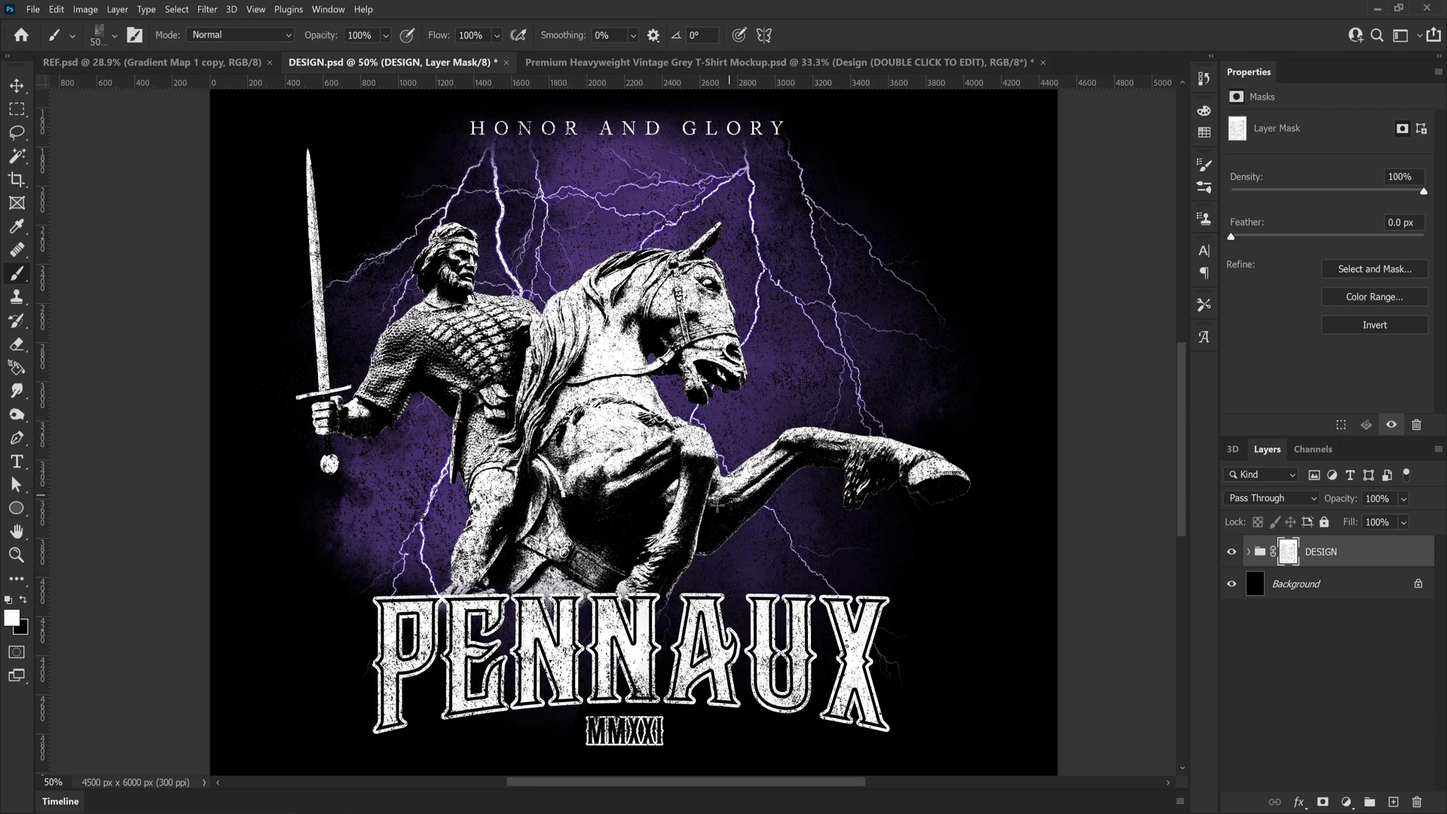
{"action": "left_click", "coordinate": [649, 494]}
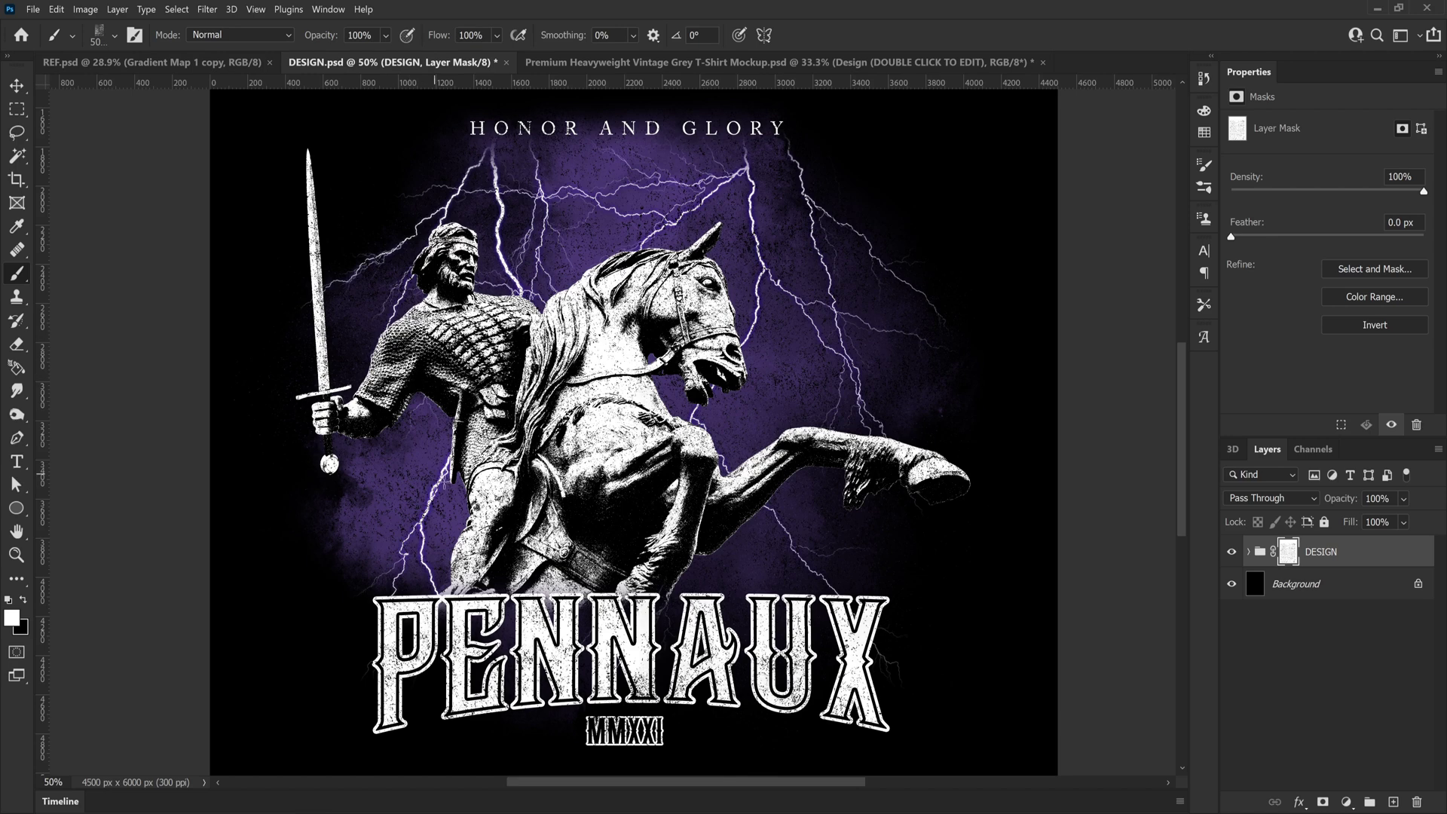
{"action": "scroll", "coordinate": [451, 481], "scroll_direction": "down", "scroll_amount": 3}
{"action": "key", "text": "z"}
{"action": "right_click", "coordinate": [411, 552]}
{"action": "left_click", "coordinate": [452, 569]}
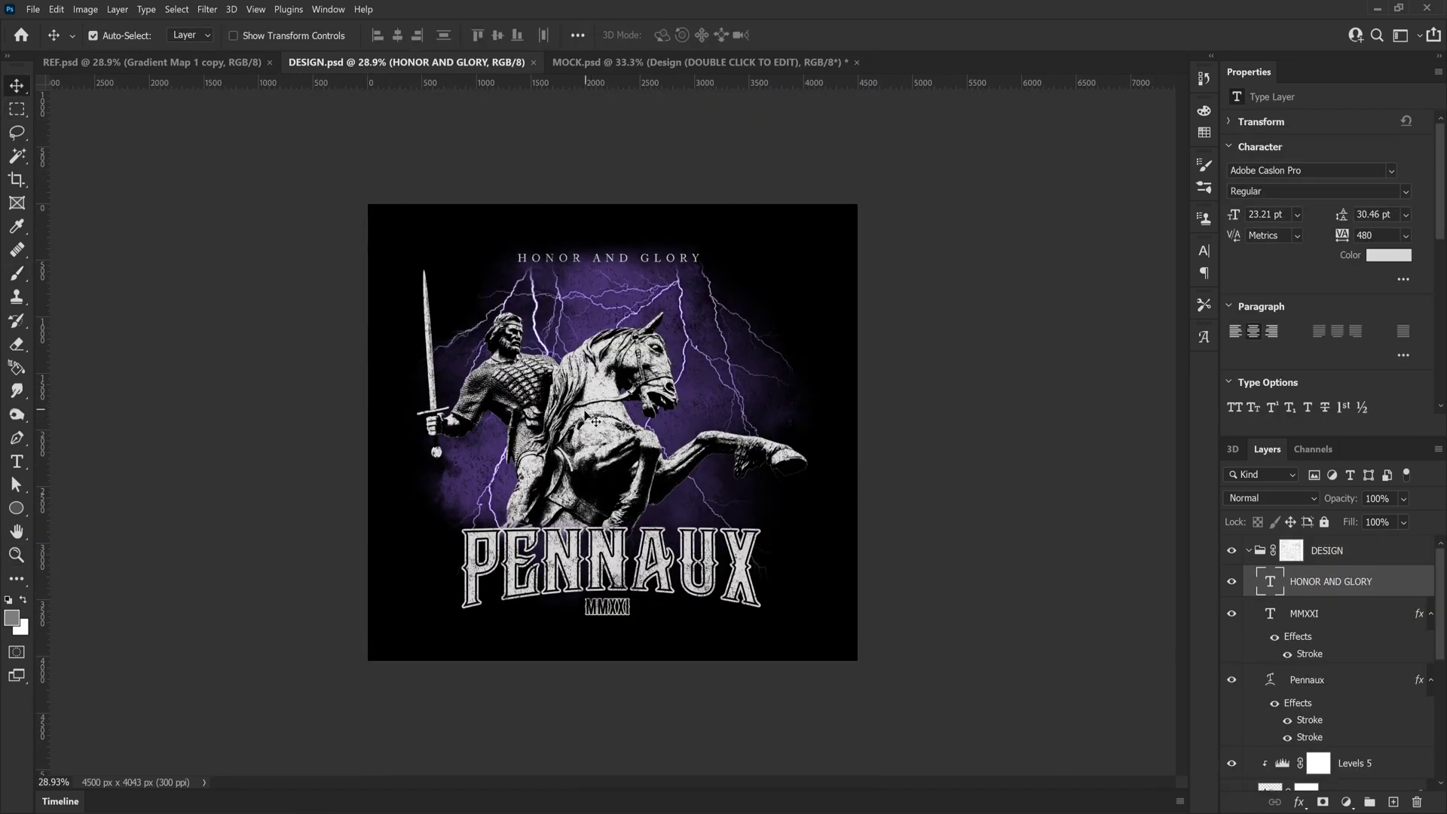